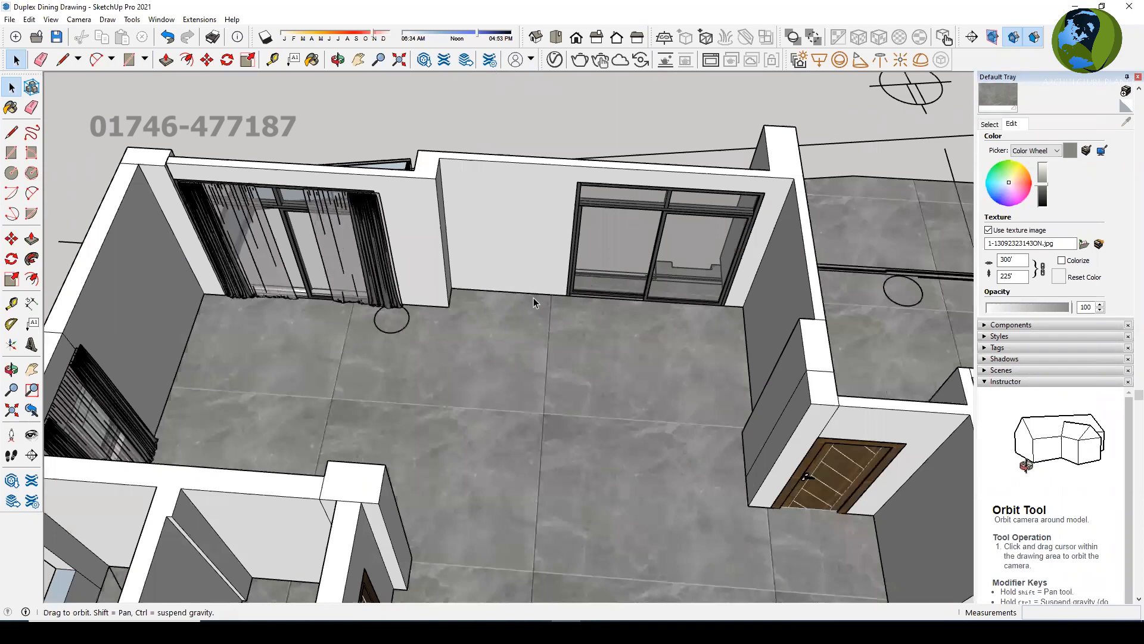
Copy the curtain about 17' 1" to the upper corner of the uncurtained sliding window in the adjoining wall section
click(388, 287)
middle_drag(437, 293, 447, 298)
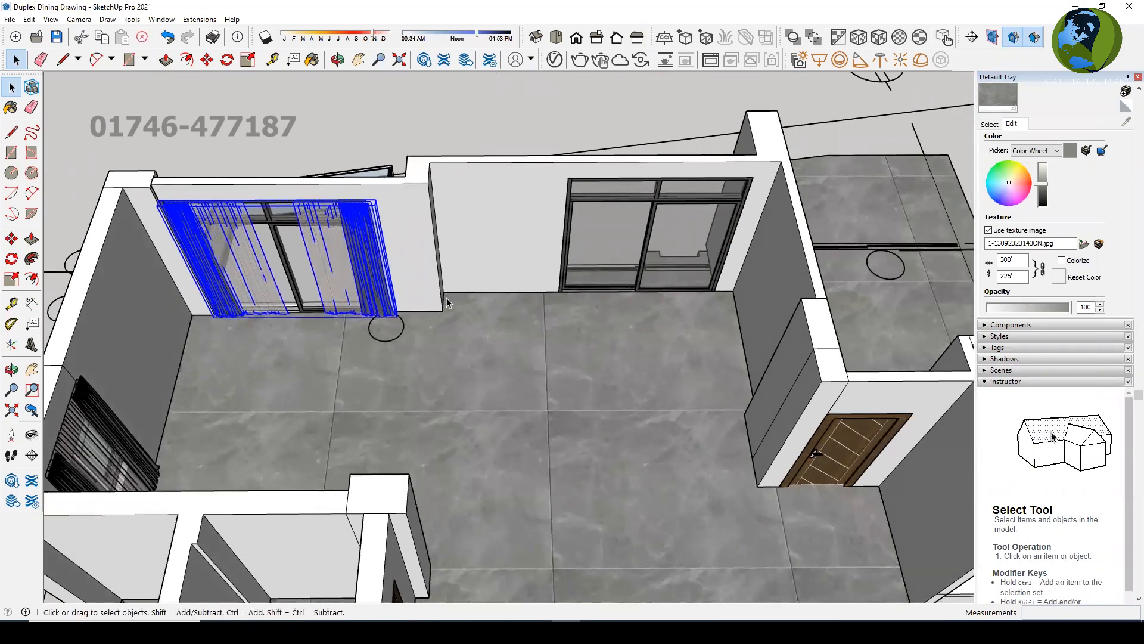
key(m)
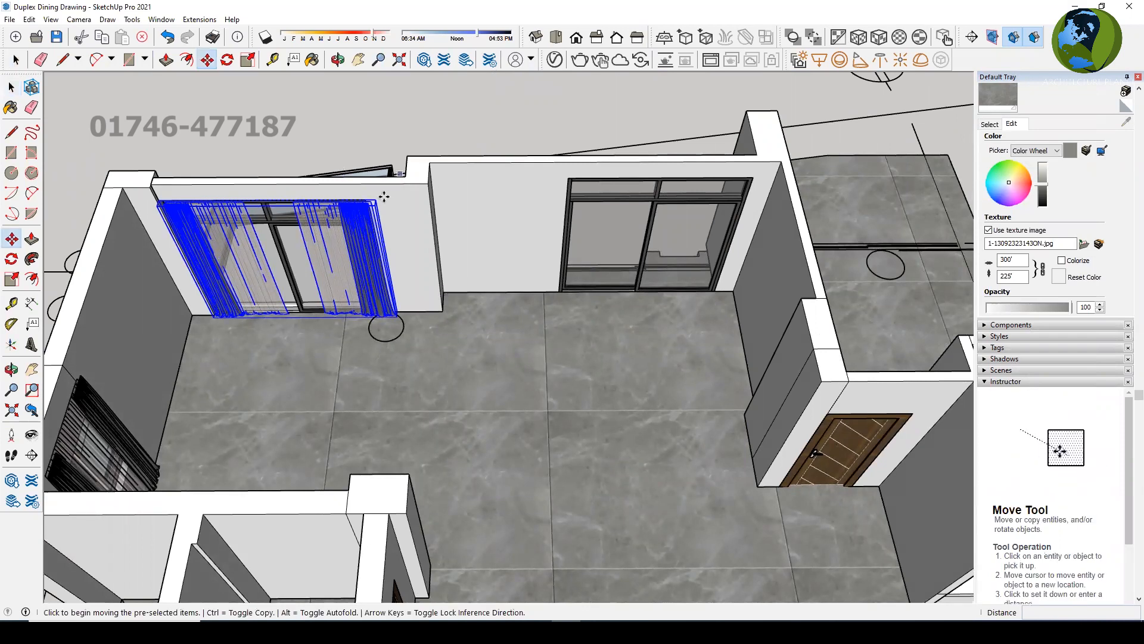
click(379, 197)
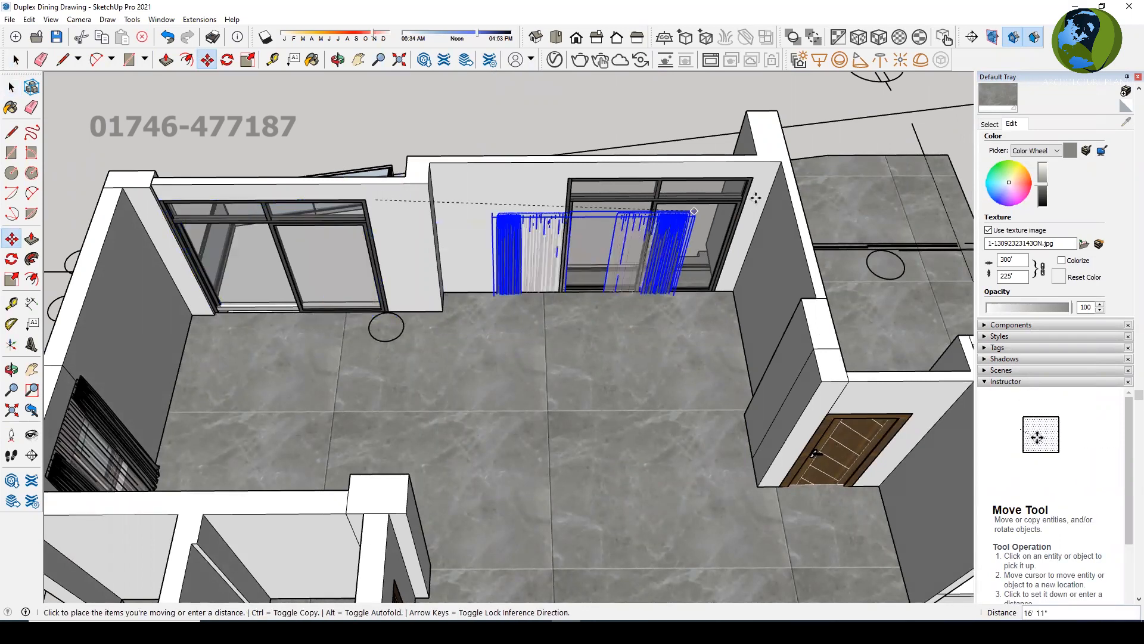
key(ctrl)
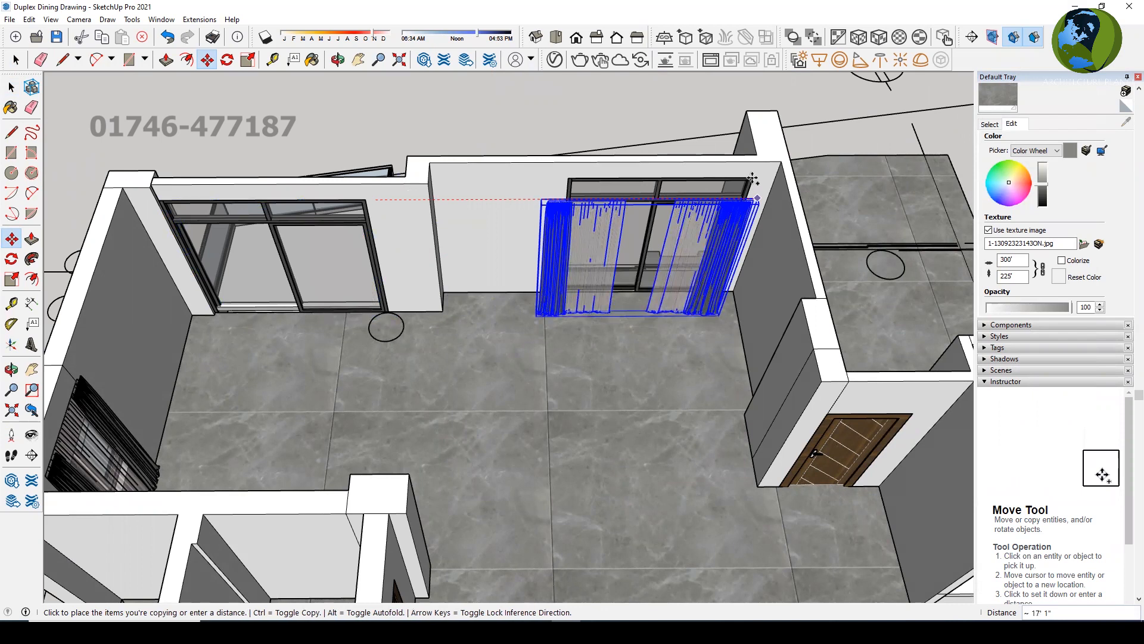
click(751, 173)
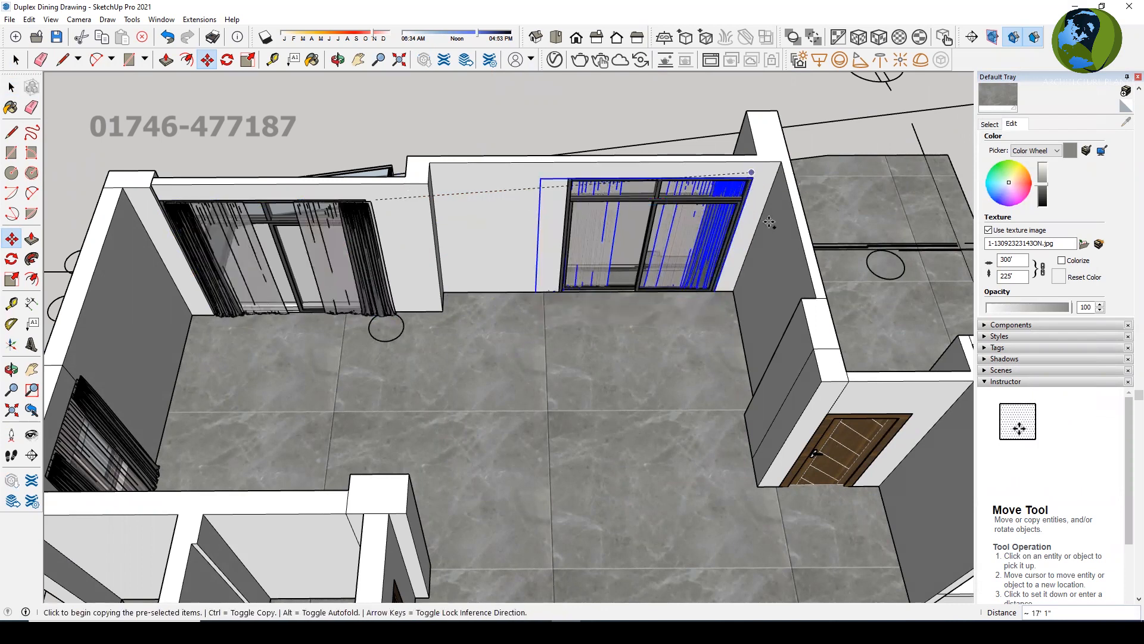
Copy the new curtain about 1' 10" forward into the room and delete the copy embedded in the window frame
scroll(760, 168, up, 1)
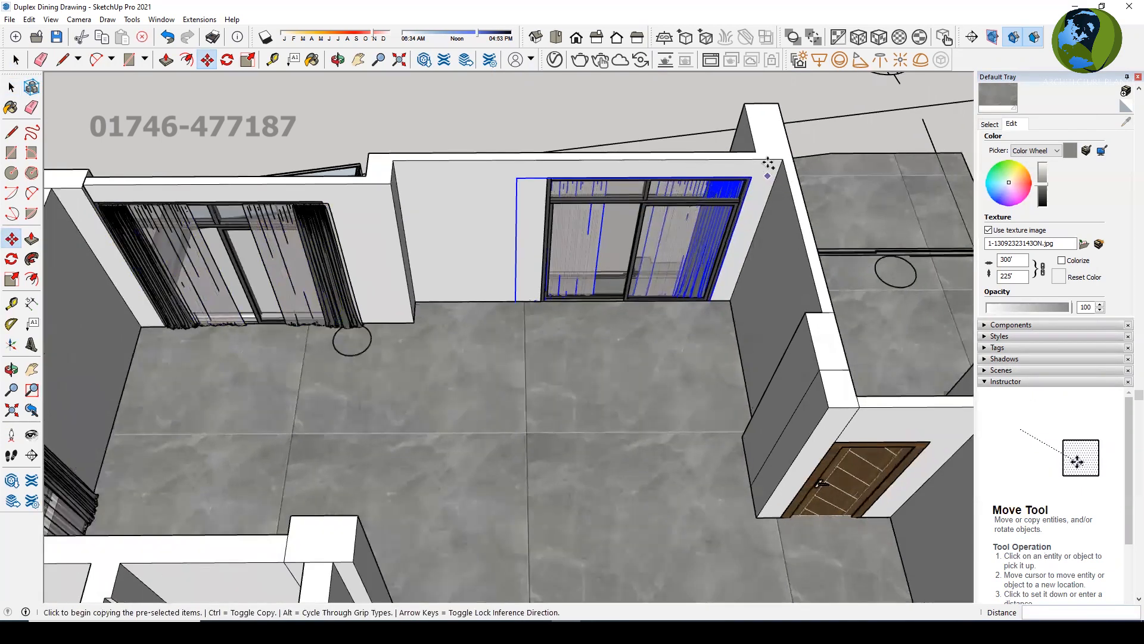
scroll(762, 167, up, 3)
middle_drag(760, 170, 772, 255)
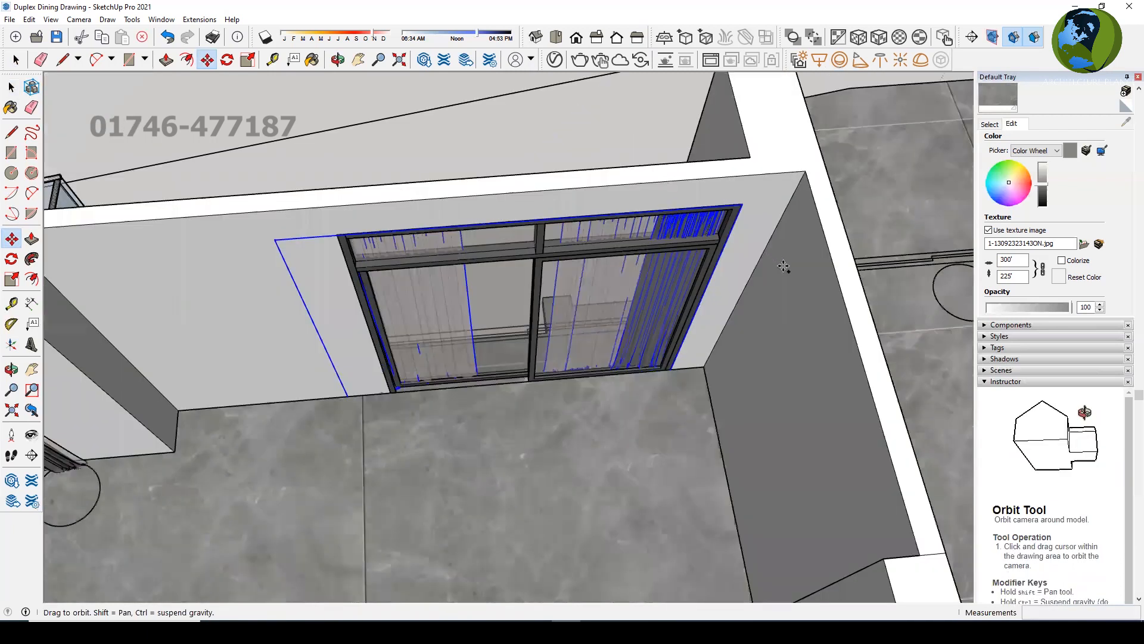
click(796, 309)
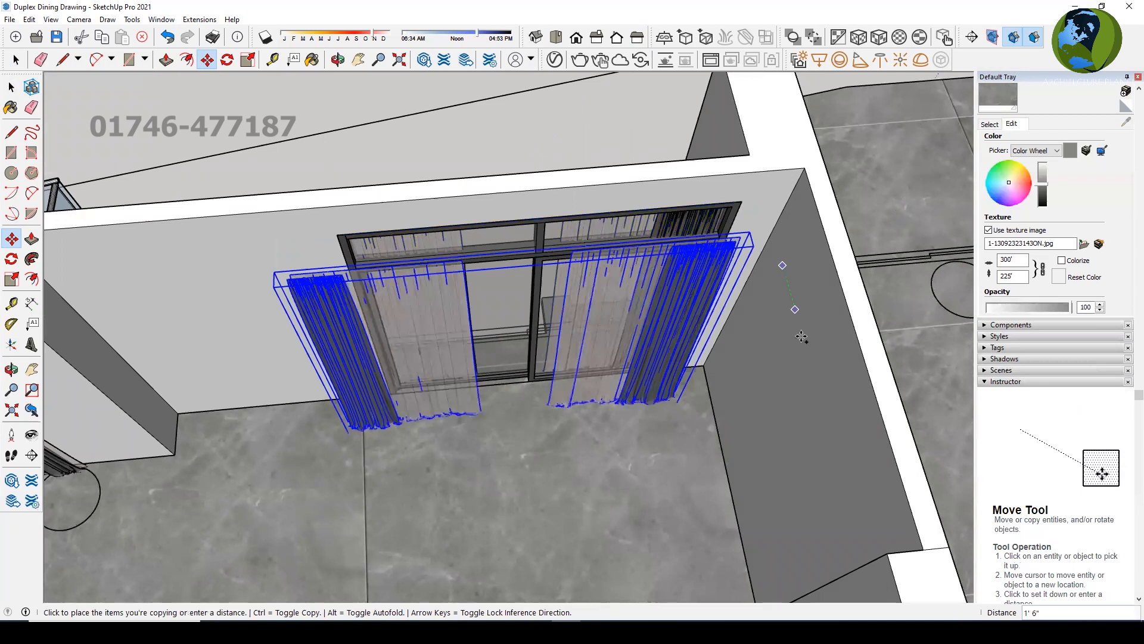
key(Escape)
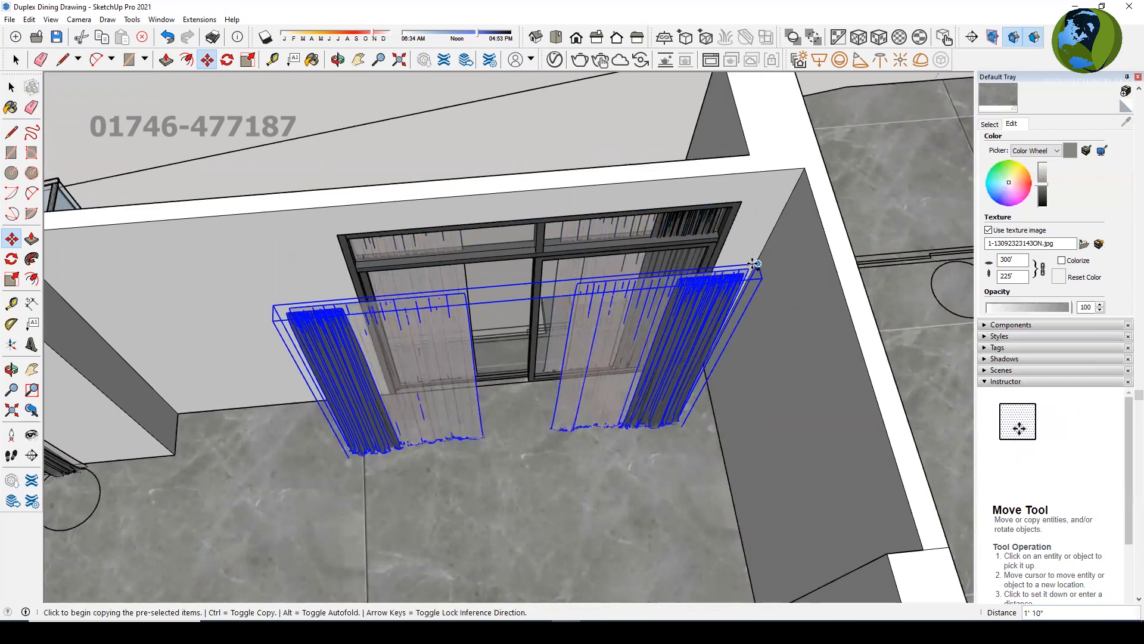
key(space)
click(704, 228)
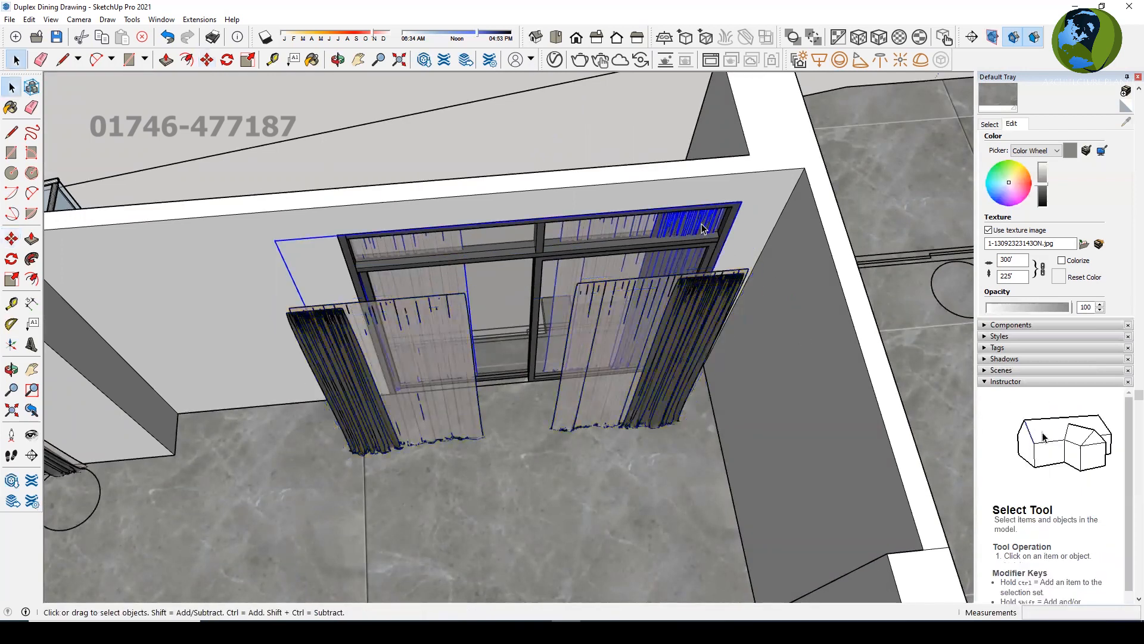
key(Delete)
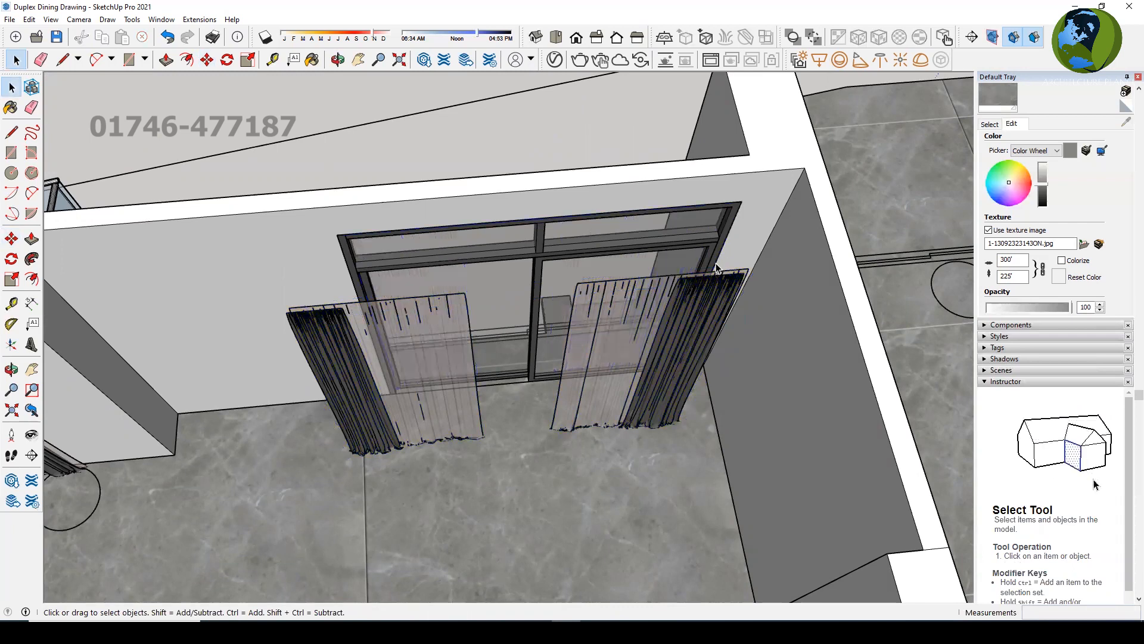
Move the remaining curtain copy back so its upper corner meets the window frame's upper corner nearest the side wall
click(723, 280)
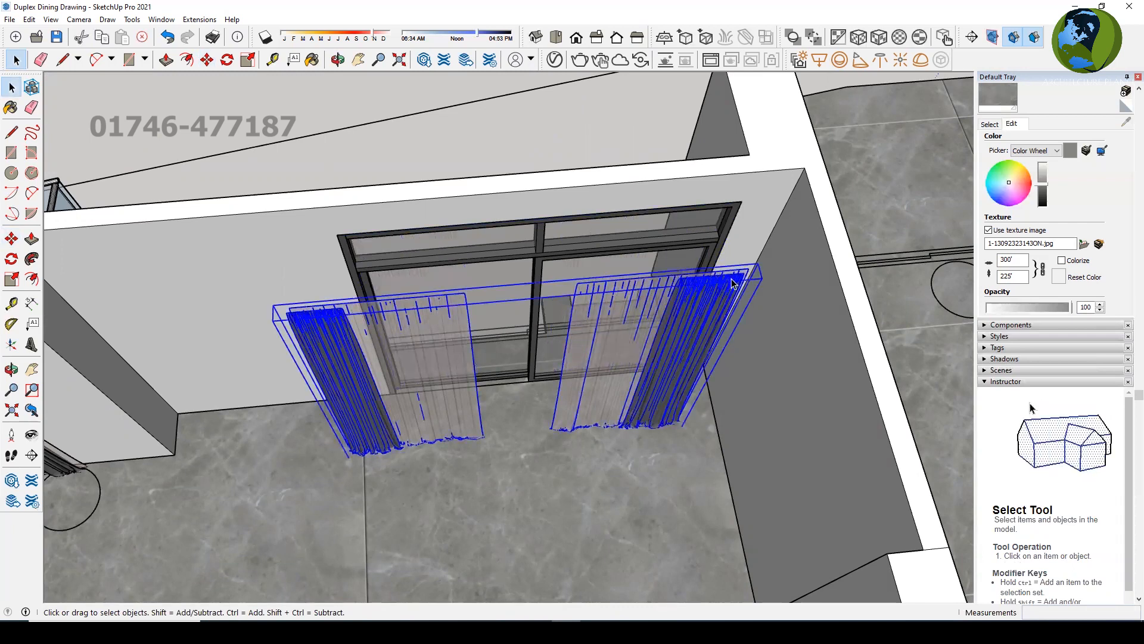
key(m)
click(732, 283)
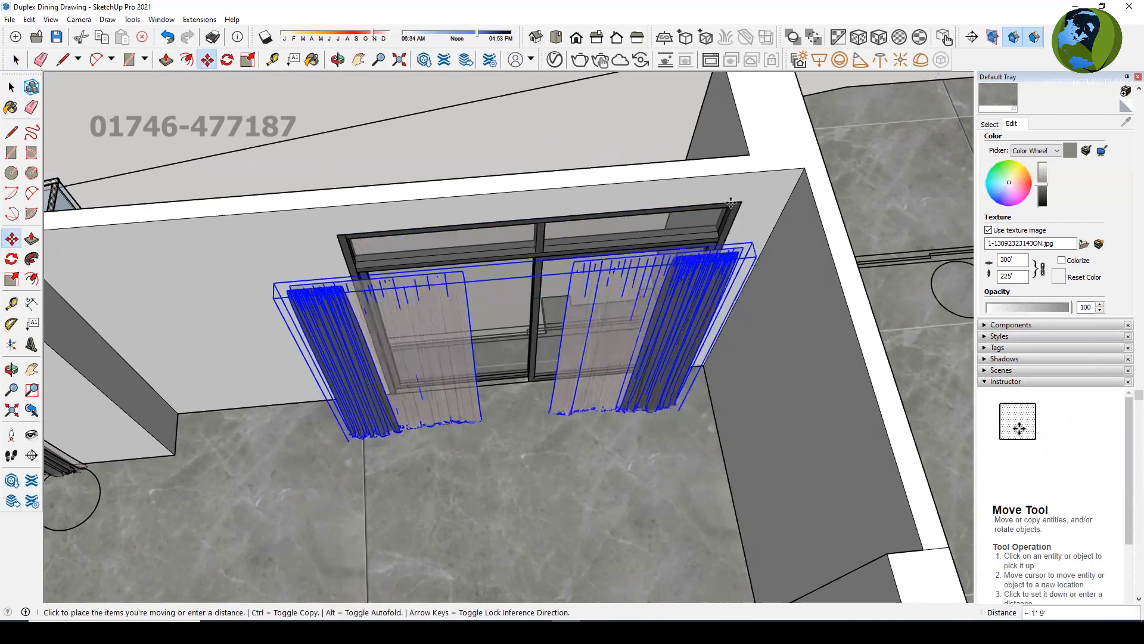
click(741, 203)
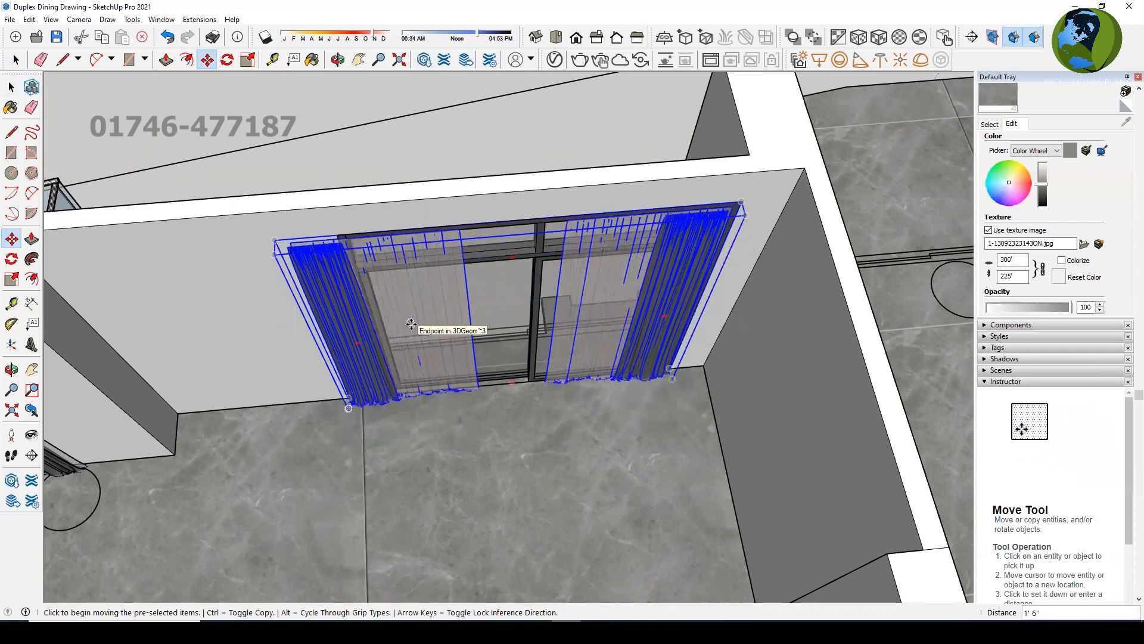
Scale the curtain's width by about 0.87 along the red axis to match the far edge of the window frame
key(s)
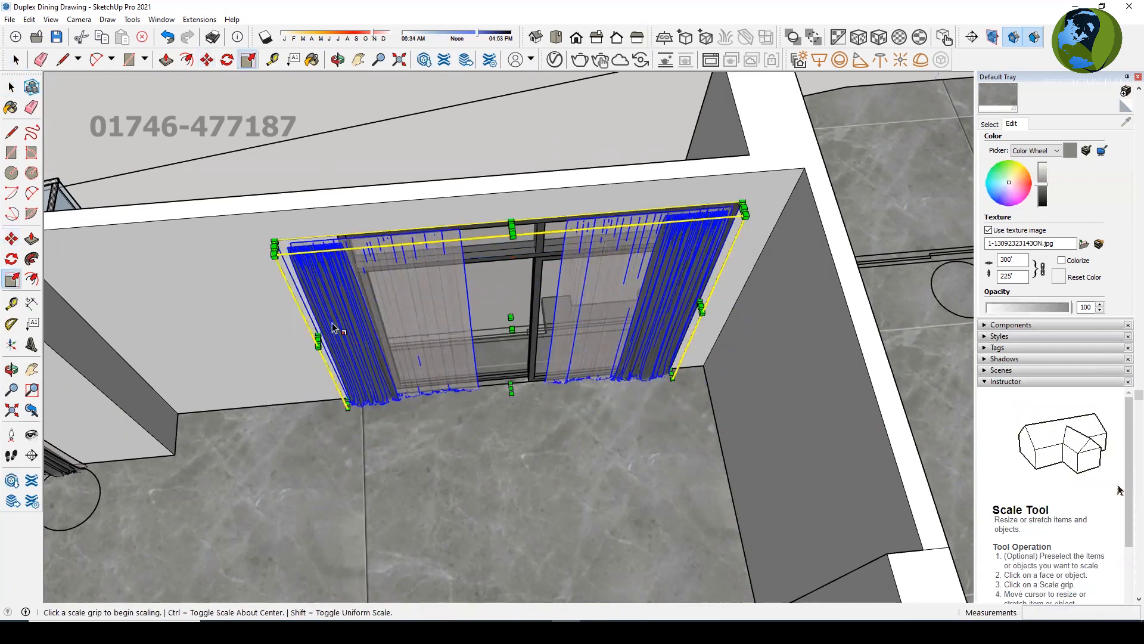
click(318, 341)
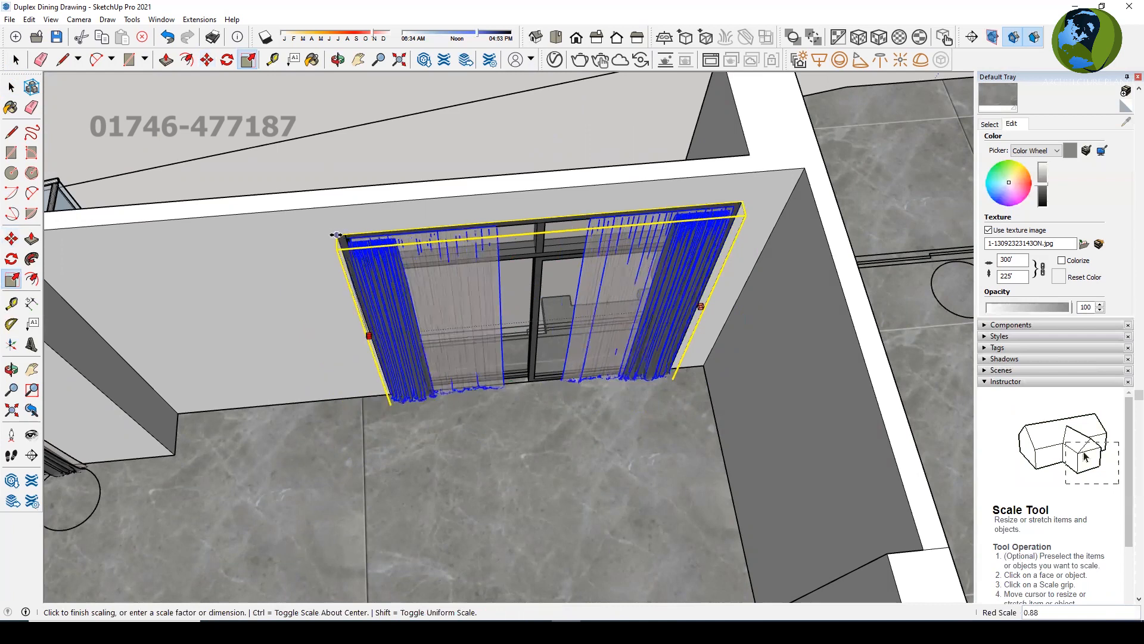
click(337, 235)
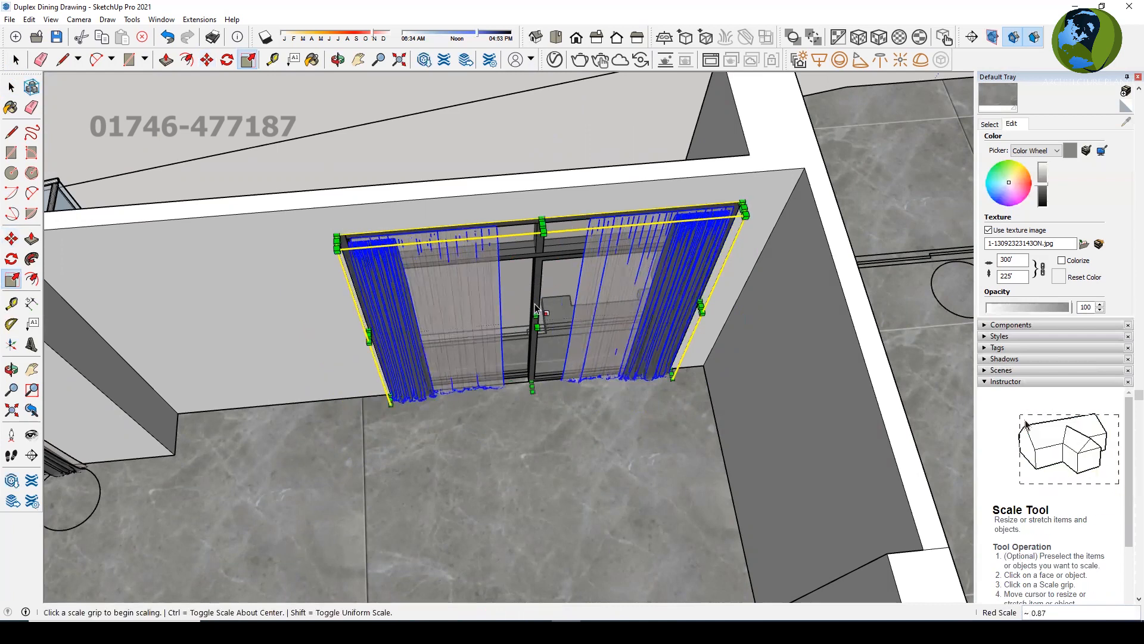
key(space)
middle_drag(535, 300, 663, 294)
middle_drag(686, 206, 539, 216)
scroll(548, 205, down, 4)
scroll(603, 334, up, 2)
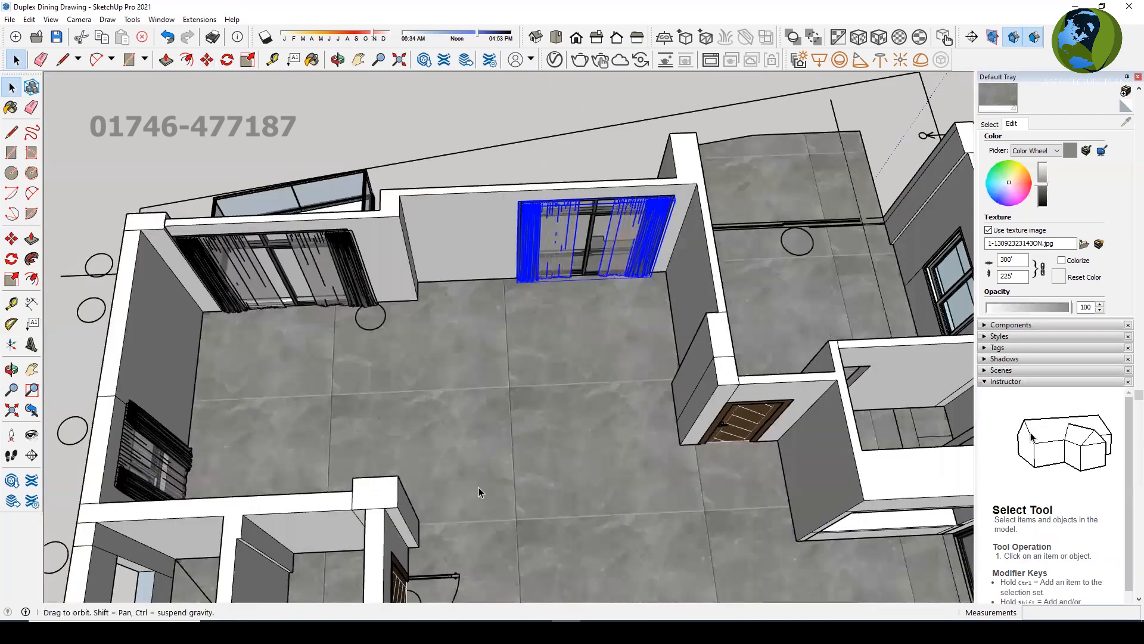
middle_drag(547, 382, 552, 389)
Switch to File Explorer and browse drive H: to the IHL PC > 3D component > 2023 folder for furniture models
key(alt+Tab)
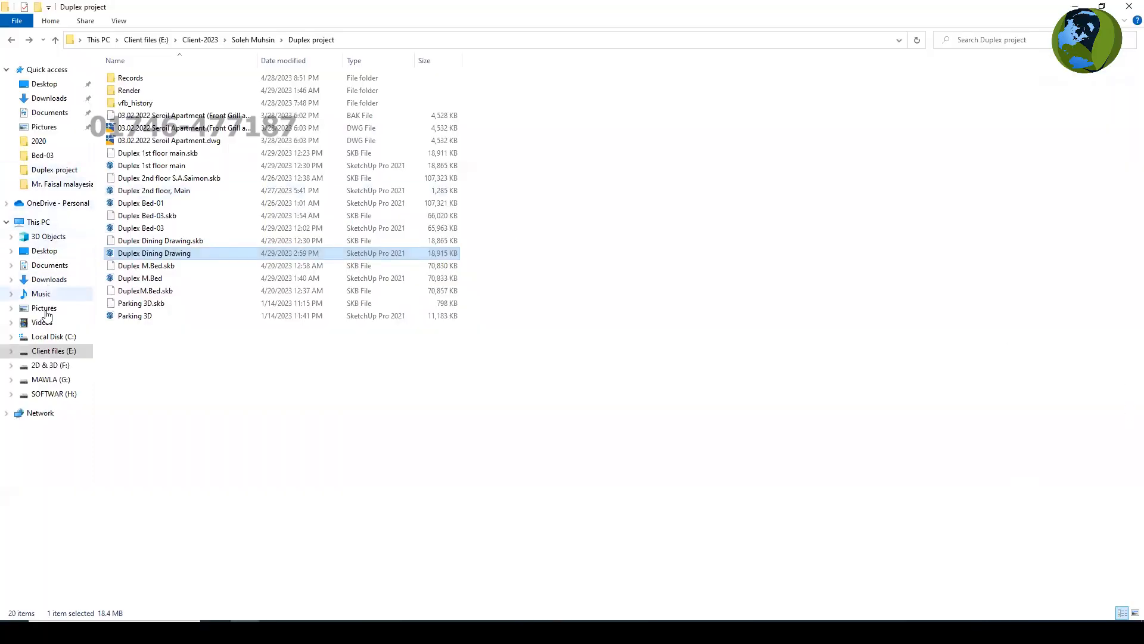
click(50, 366)
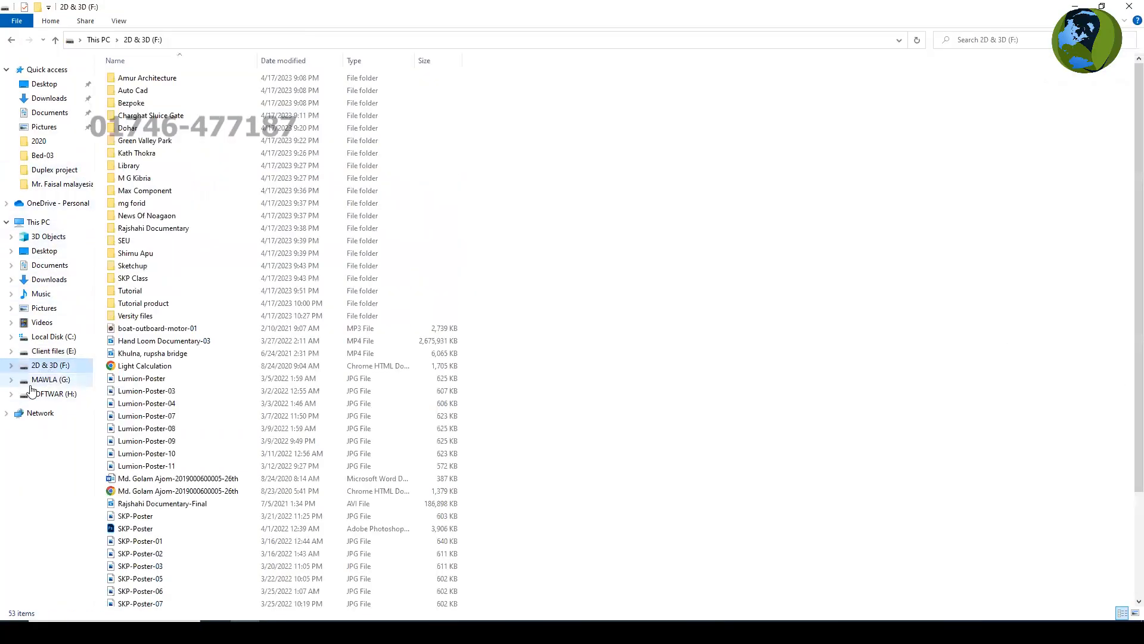
click(51, 381)
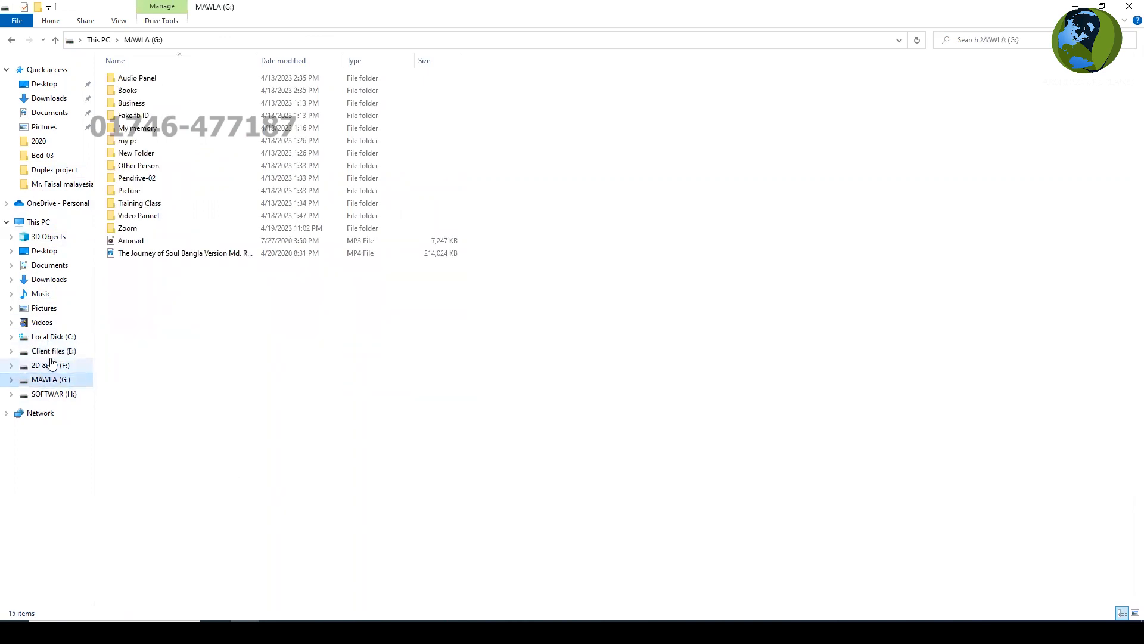
click(52, 353)
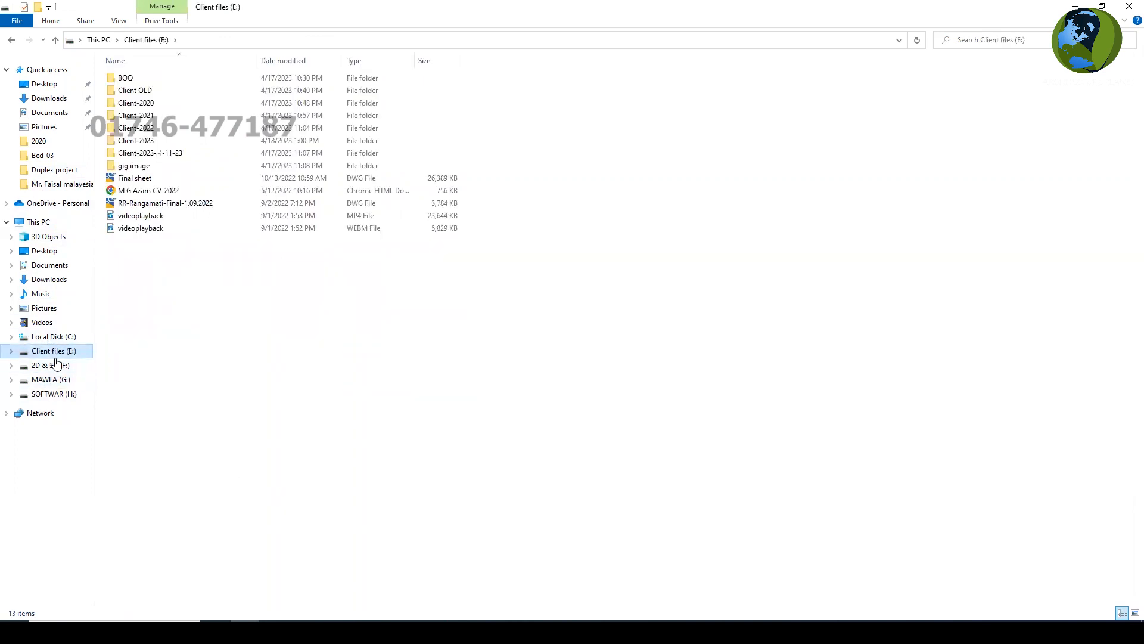
click(54, 394)
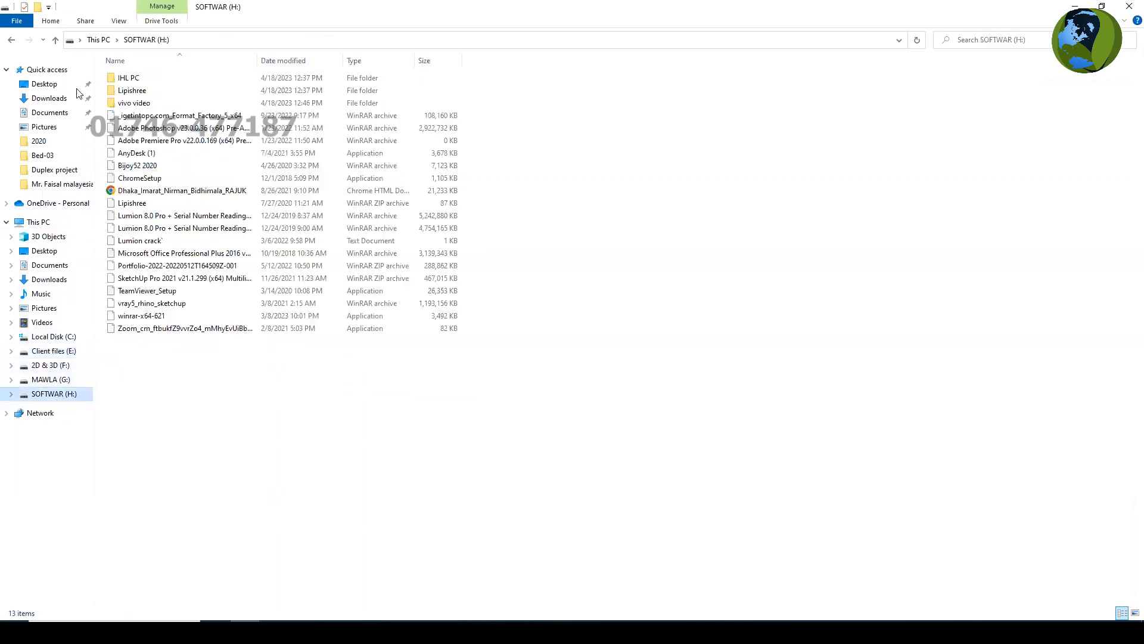
double_click(129, 76)
double_click(130, 79)
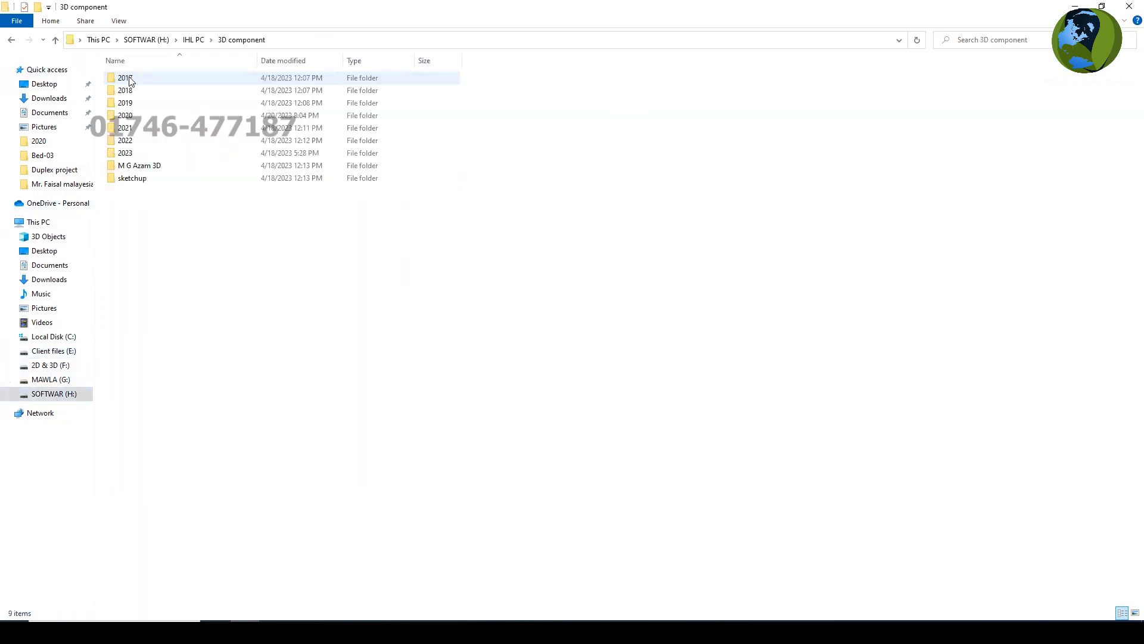
double_click(129, 154)
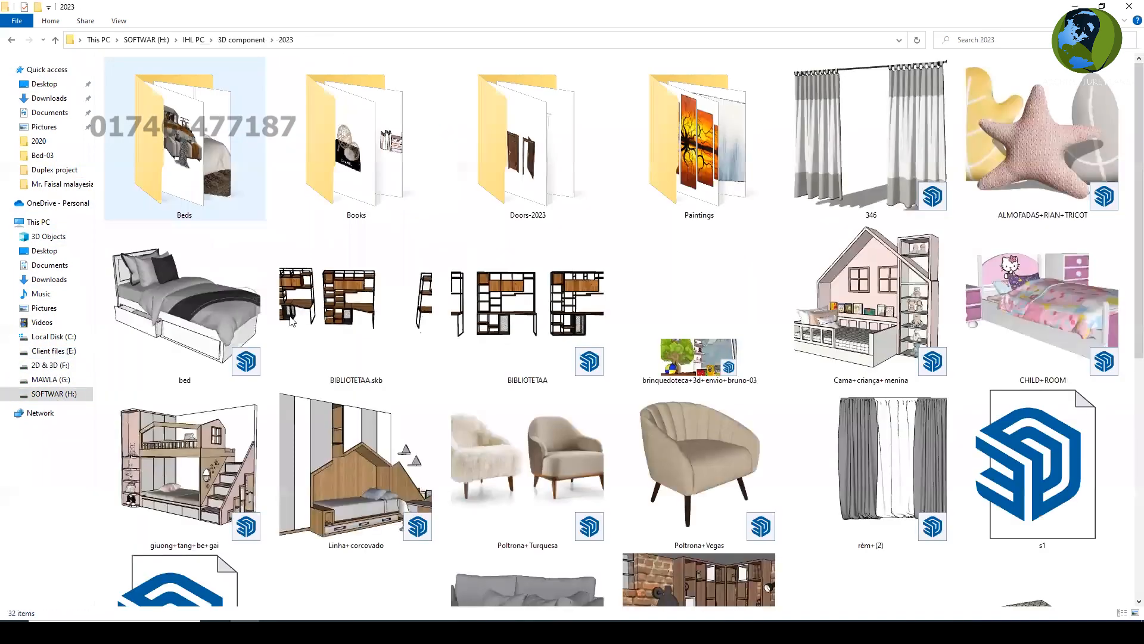
scroll(273, 340, down, 5)
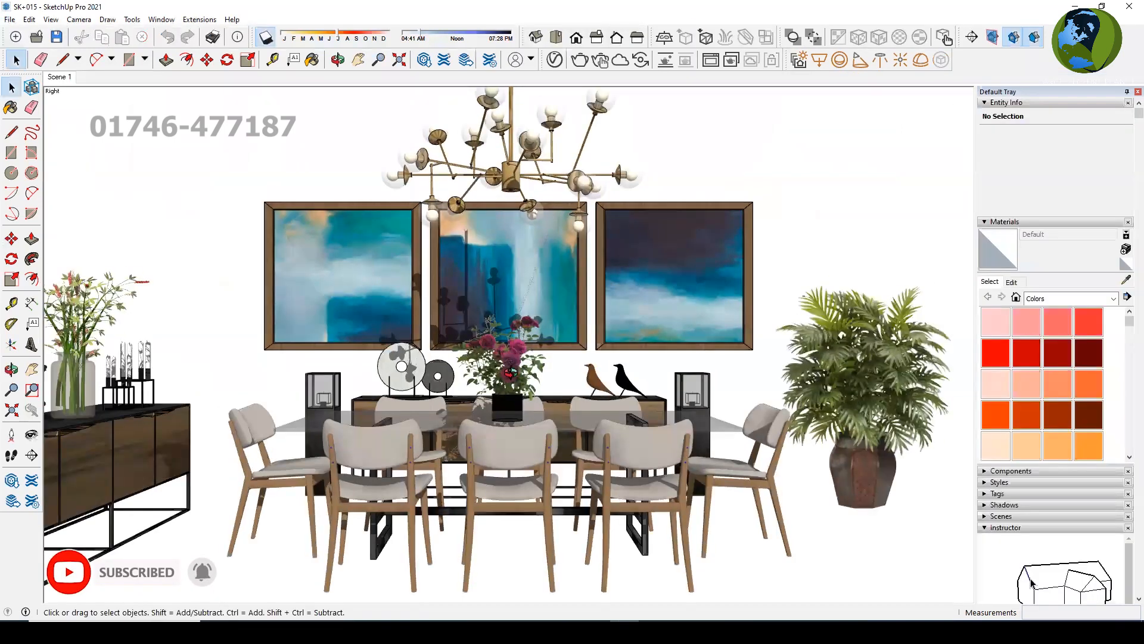
Select the entire dining set in the SK+015 model, including sideboards, paintings, chandelier and plant, and make it a group
scroll(513, 377, up, 2)
middle_drag(164, 490, 420, 519)
scroll(409, 324, down, 5)
drag(266, 198, 652, 574)
scroll(459, 393, up, 4)
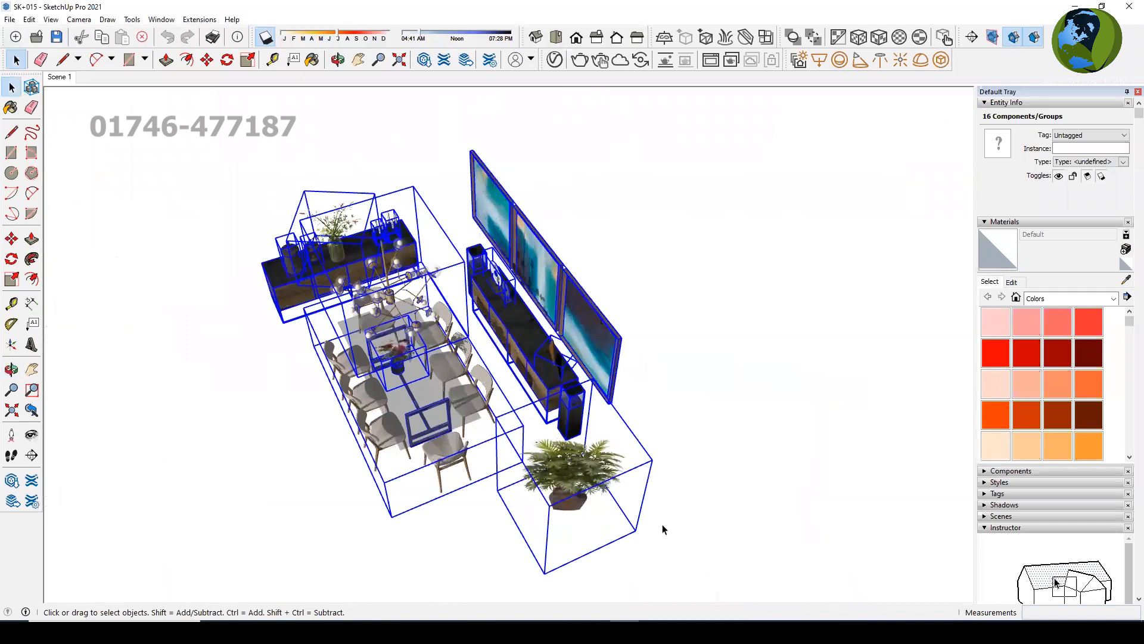
scroll(477, 374, down, 1)
drag(258, 172, 258, 172)
scroll(561, 237, up, 3)
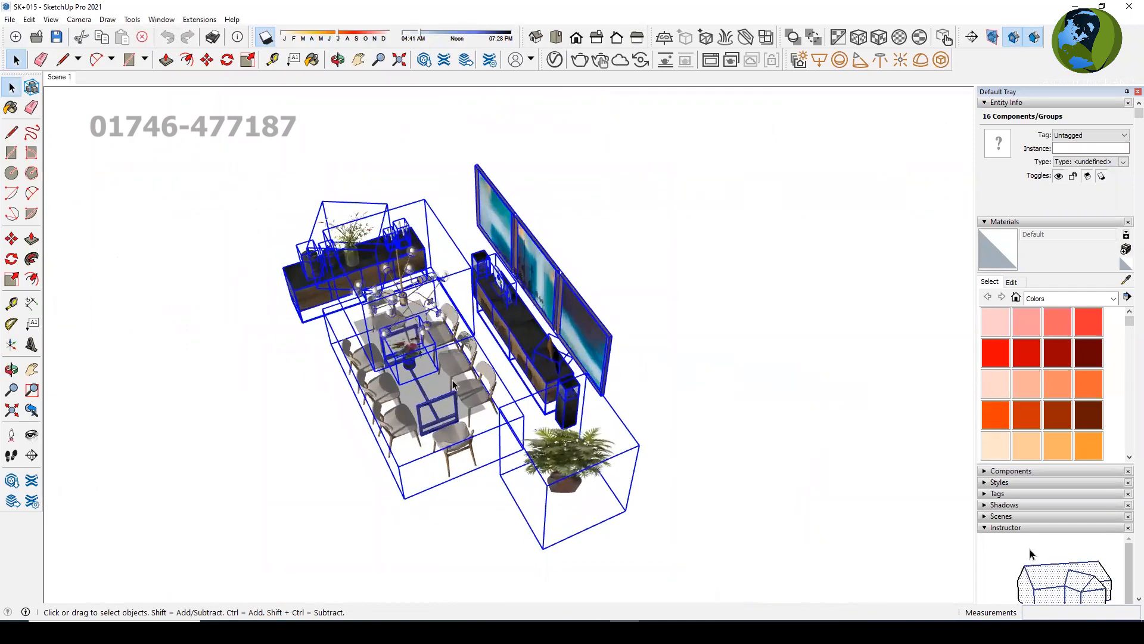
right_click(561, 237)
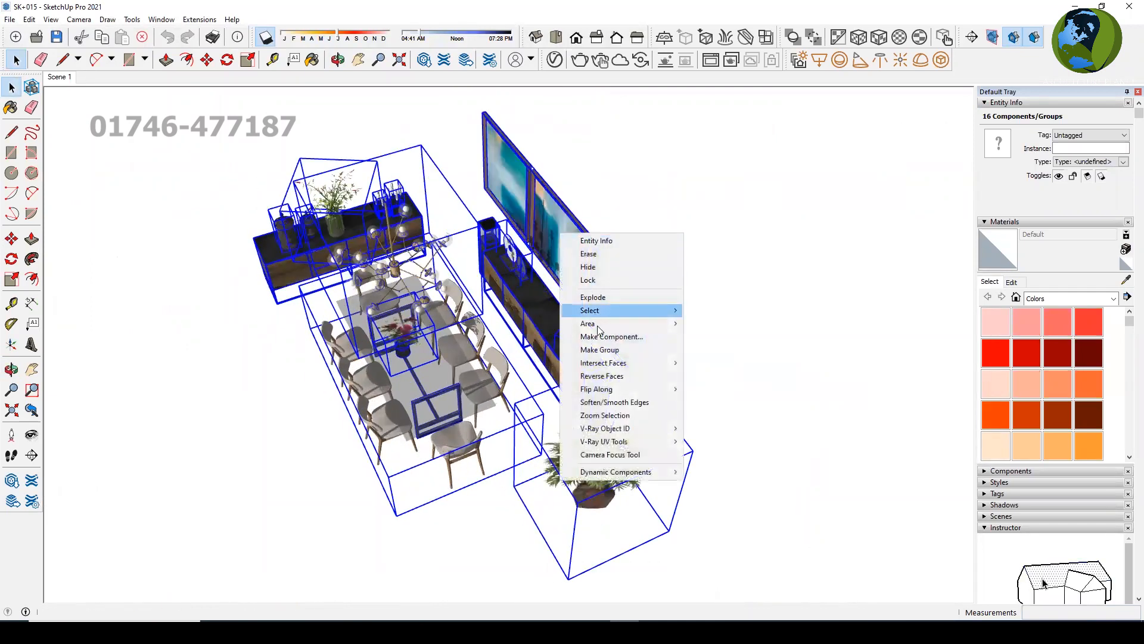
click(608, 357)
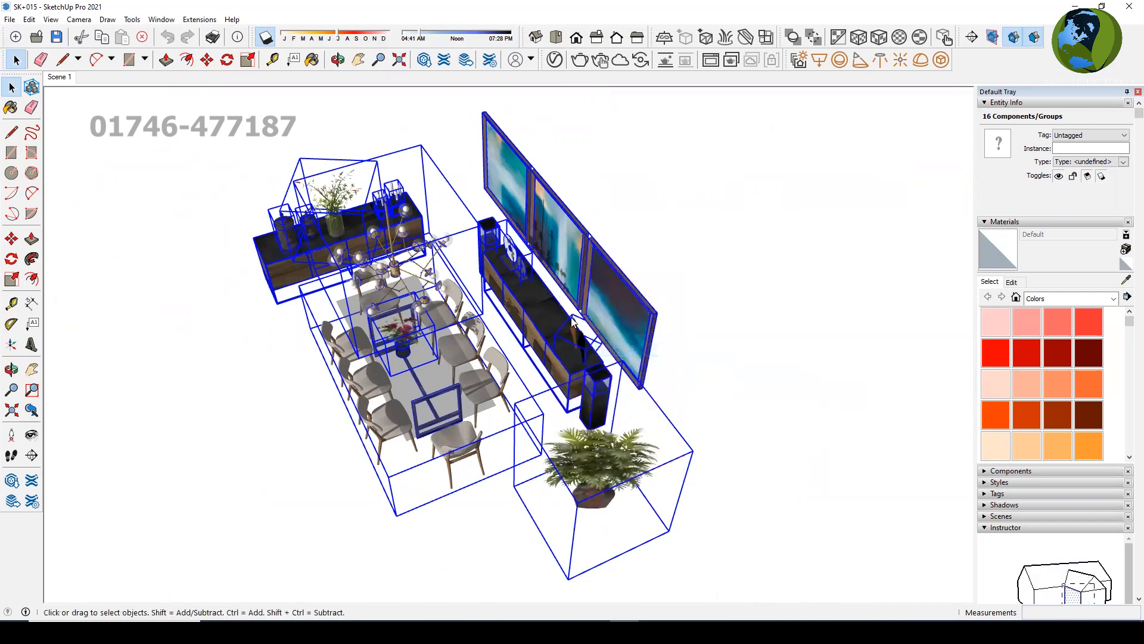
scroll(442, 368, up, 1)
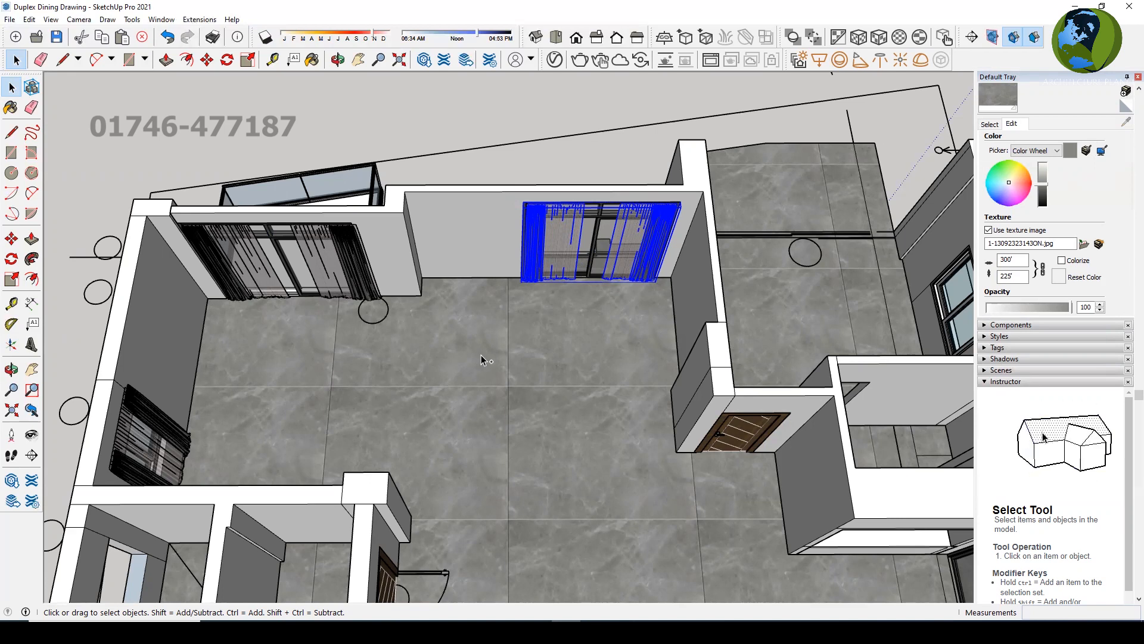
Paste the dining set into the Duplex Dining Drawing model, on the floor in front of the newly curtained window
key(ctrl+v)
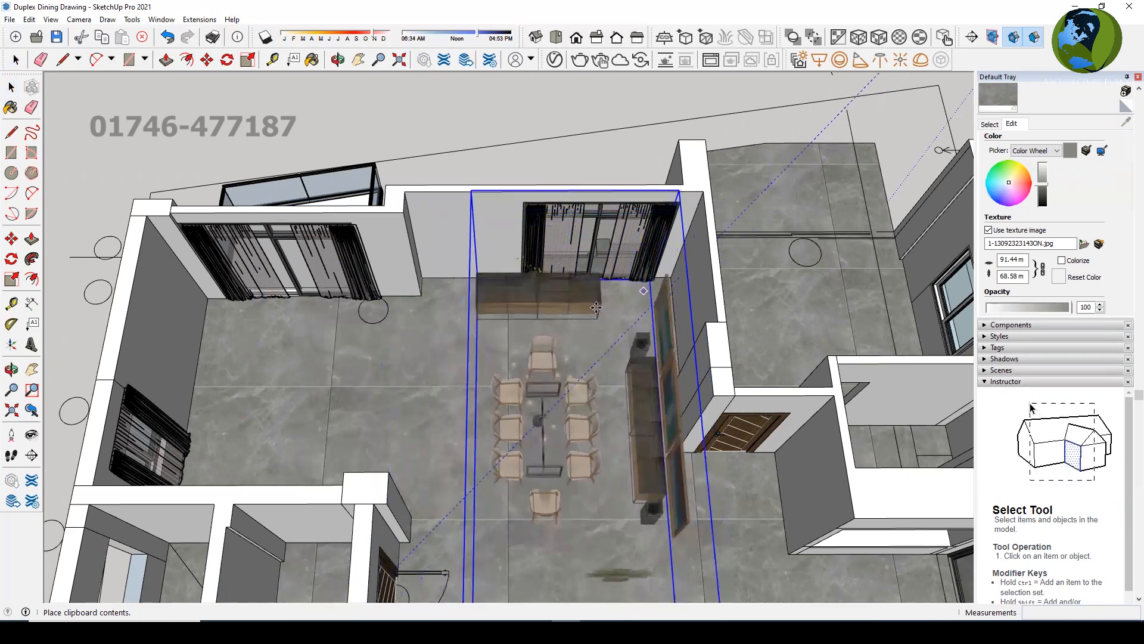
click(440, 324)
key(space)
Examine the pasted dining set's position relative to the window, side wall and door from several angles
scroll(397, 327, down, 1)
scroll(462, 280, down, 2)
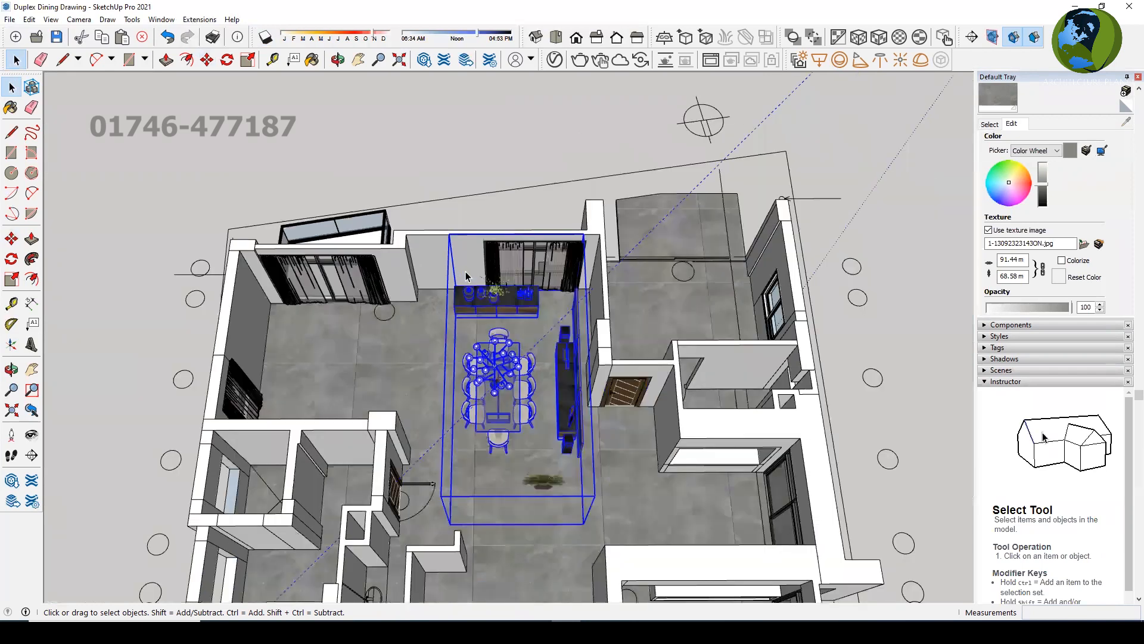
scroll(466, 275, down, 2)
middle_drag(691, 453, 641, 280)
scroll(635, 320, up, 3)
middle_drag(635, 320, 392, 305)
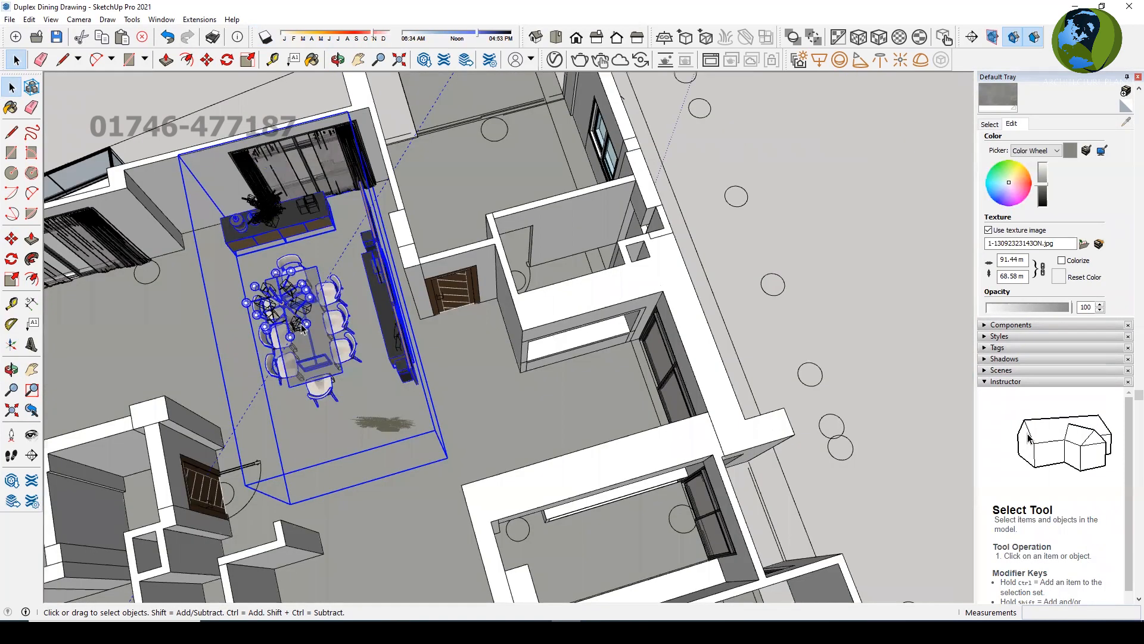
scroll(301, 324, up, 3)
middle_drag(301, 324, 477, 226)
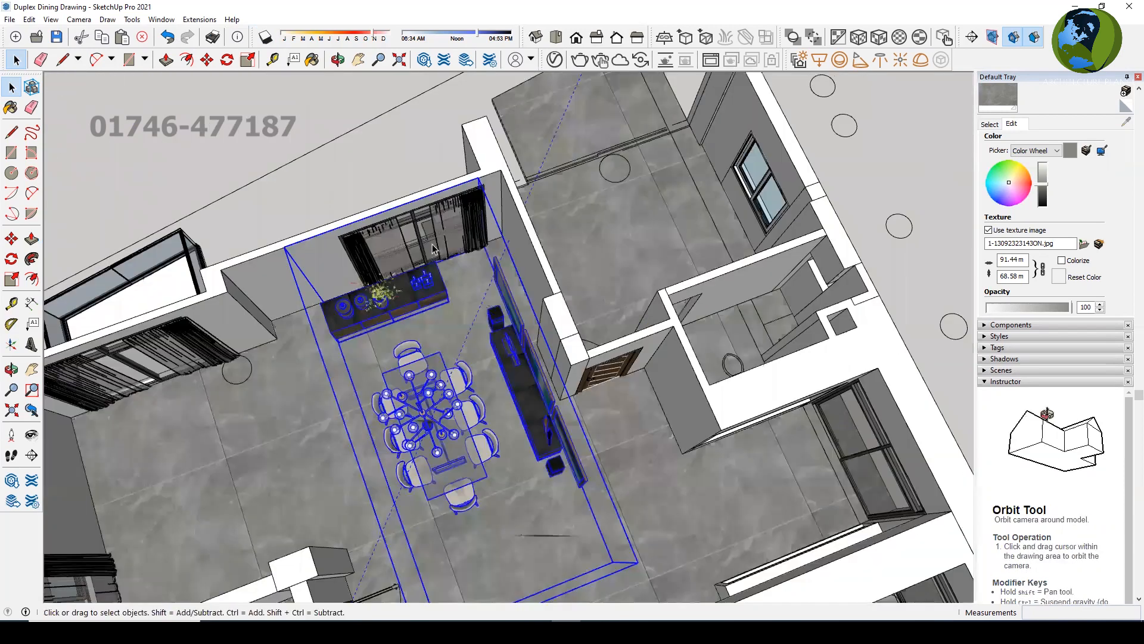
Push the projecting faces of the side wall beside the paintings back about 7" until flush, and erase the leftover edge line
middle_drag(284, 409, 298, 387)
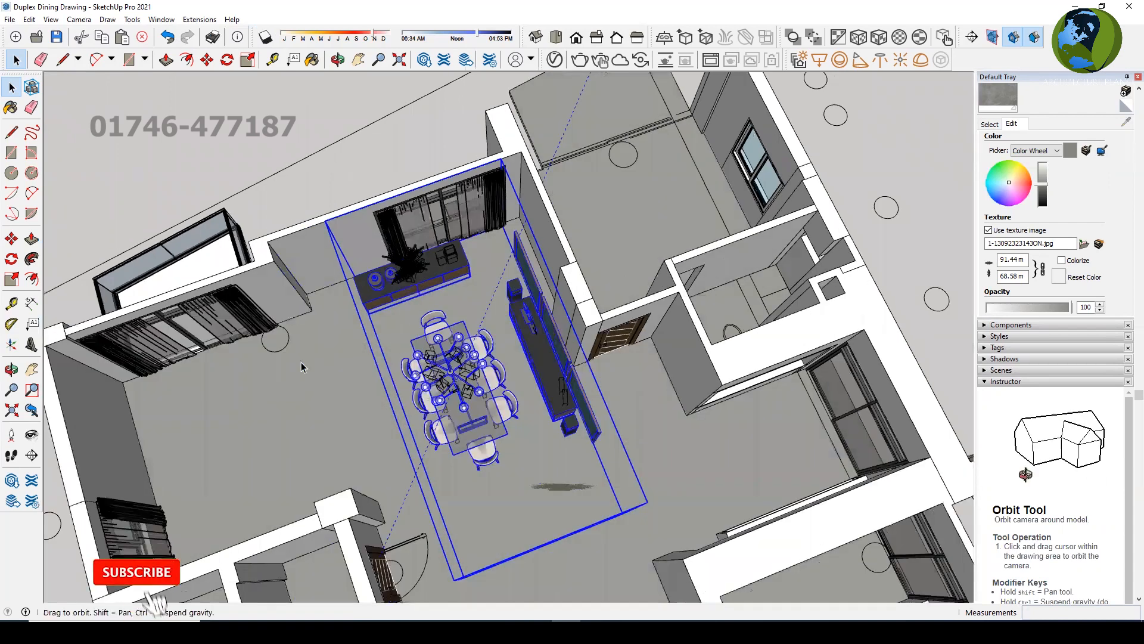
scroll(297, 383, up, 1)
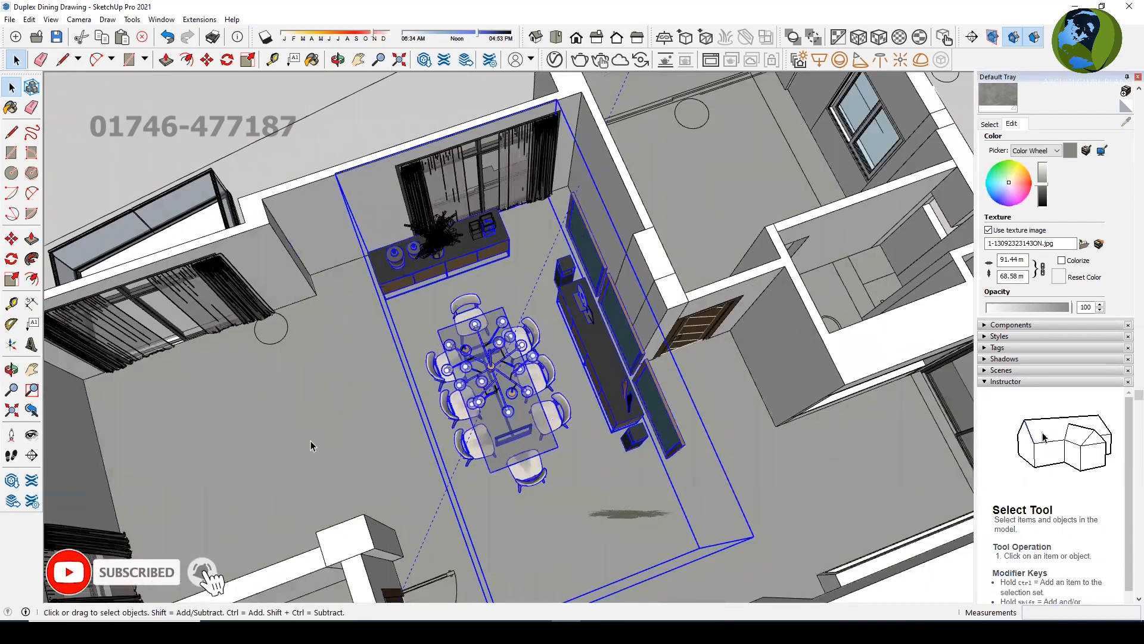
middle_drag(257, 510, 275, 490)
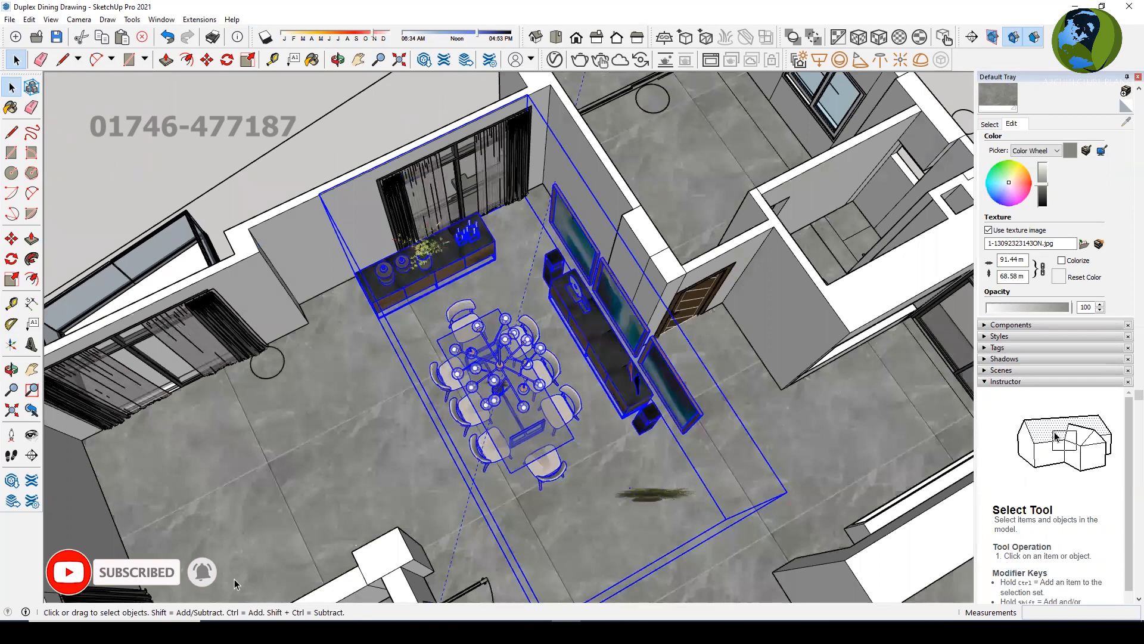
scroll(635, 259, up, 3)
key(p)
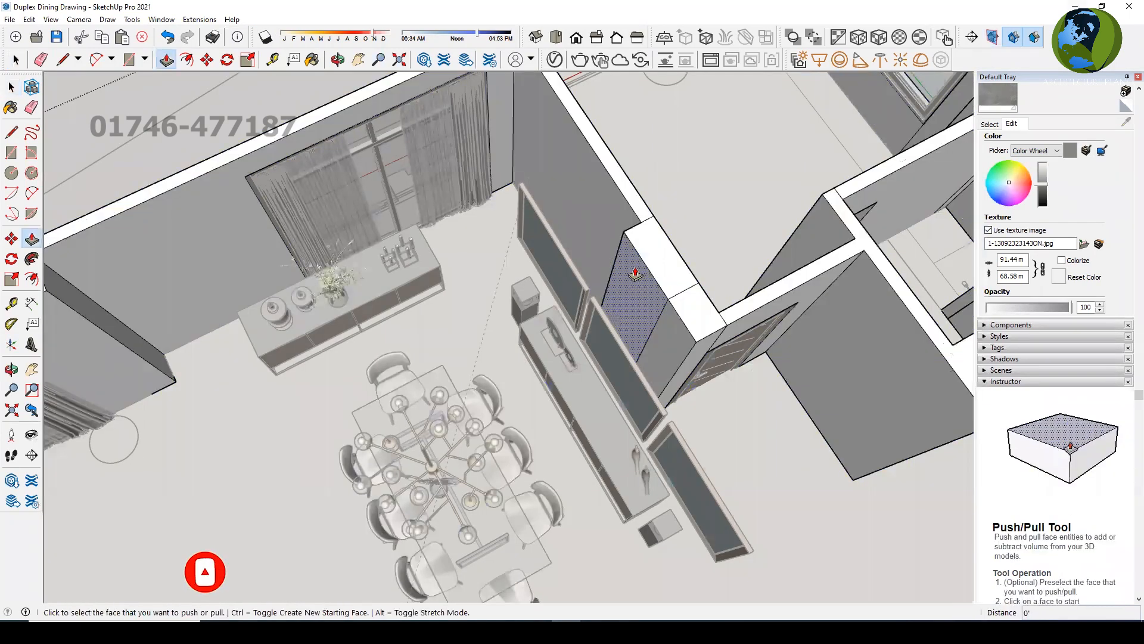
click(603, 223)
click(669, 344)
click(611, 266)
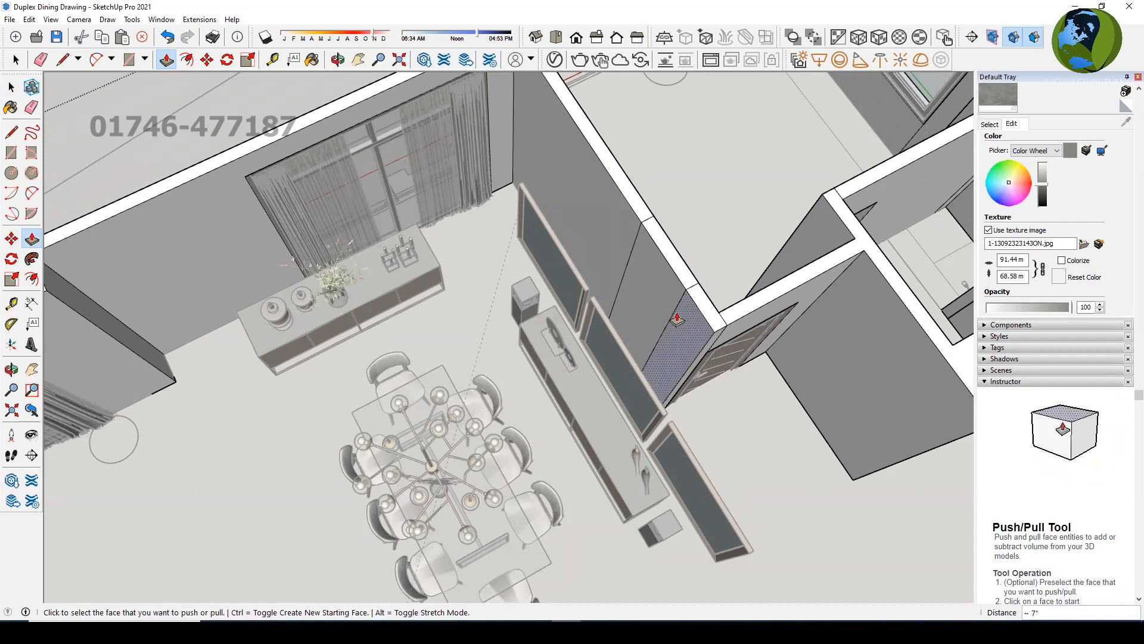
key(e)
drag(633, 235, 649, 213)
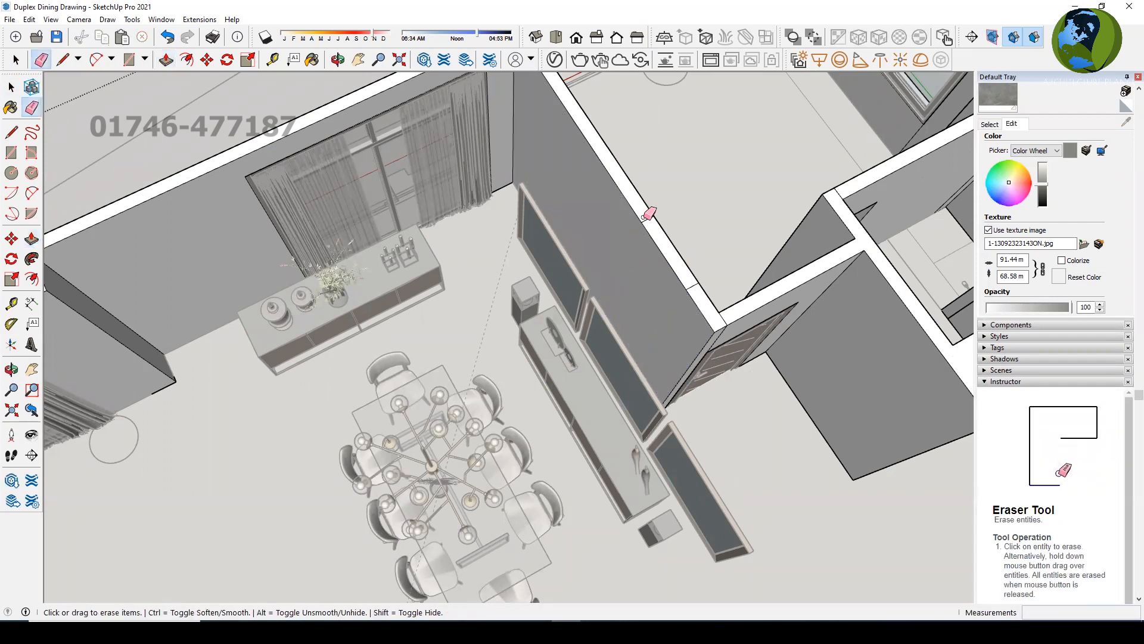
Inside the dining set group, select the three paintings, the sideboard below them with its ornaments, and both lantern stands
middle_drag(698, 285, 184, 278)
mouse_move(529, 338)
middle_down()
mouse_move(611, 335)
mouse_move(823, 380)
mouse_move(723, 280)
mouse_move(712, 310)
middle_up()
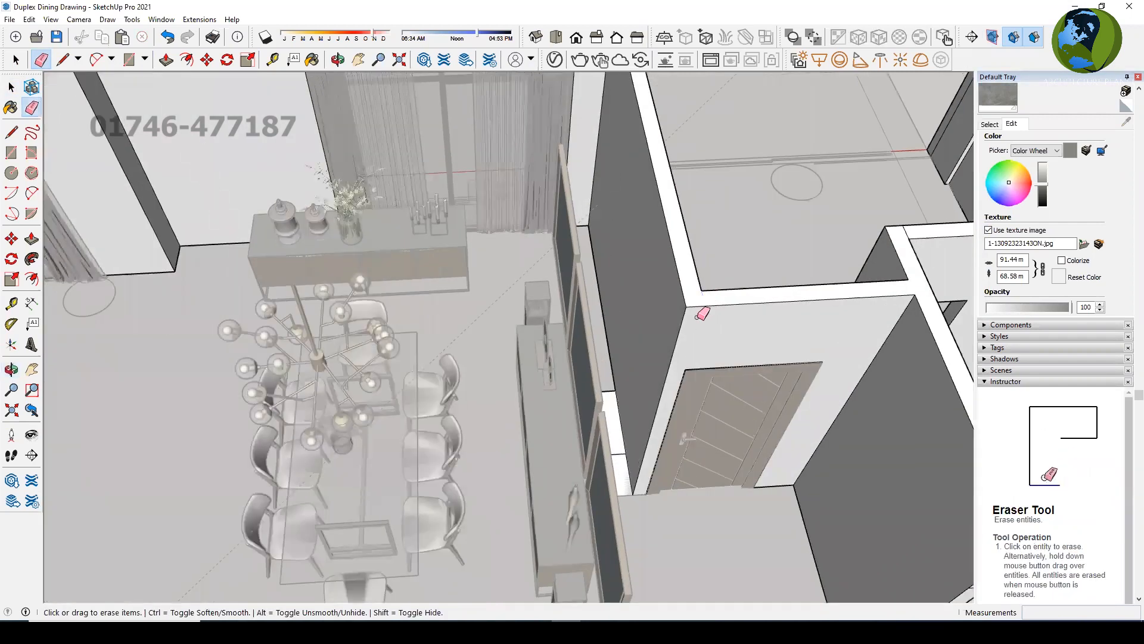
scroll(685, 396, down, 4)
key(space)
scroll(682, 426, down, 1)
middle_drag(686, 425, 953, 457)
shift+middle_drag(613, 287, 571, 366)
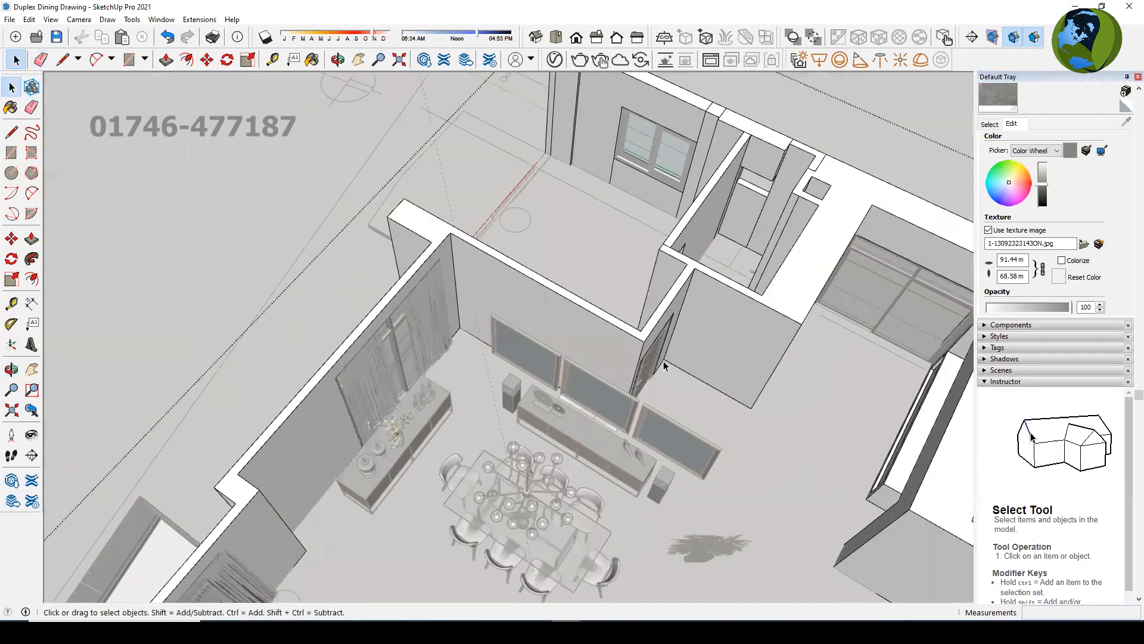
scroll(522, 361, up, 3)
middle_drag(429, 327, 610, 360)
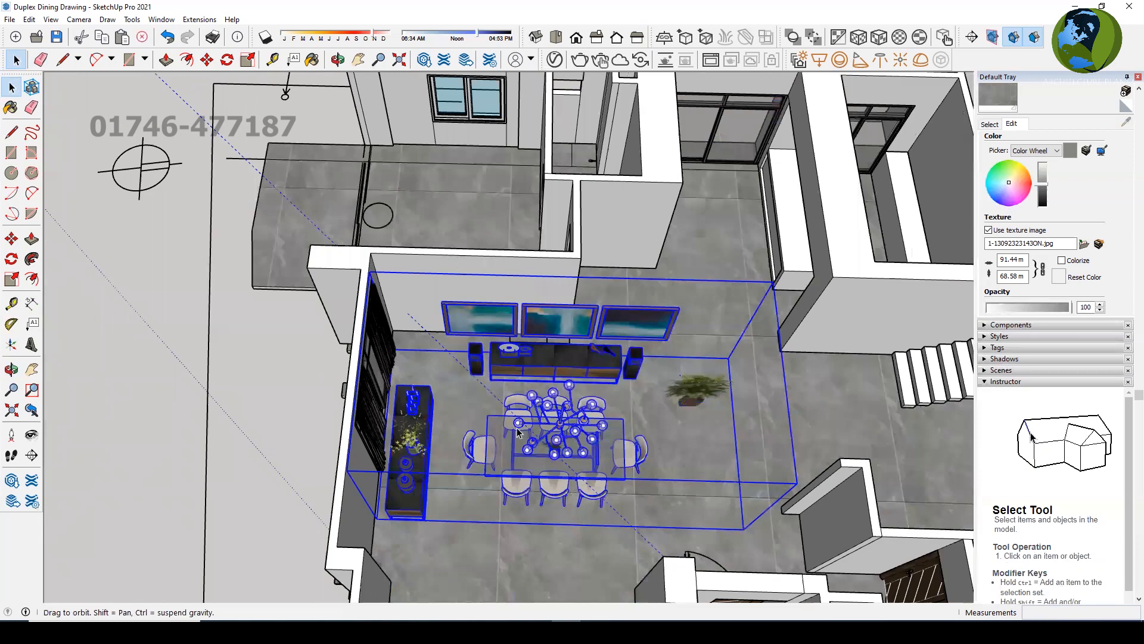
scroll(517, 433, up, 3)
middle_drag(484, 281, 472, 266)
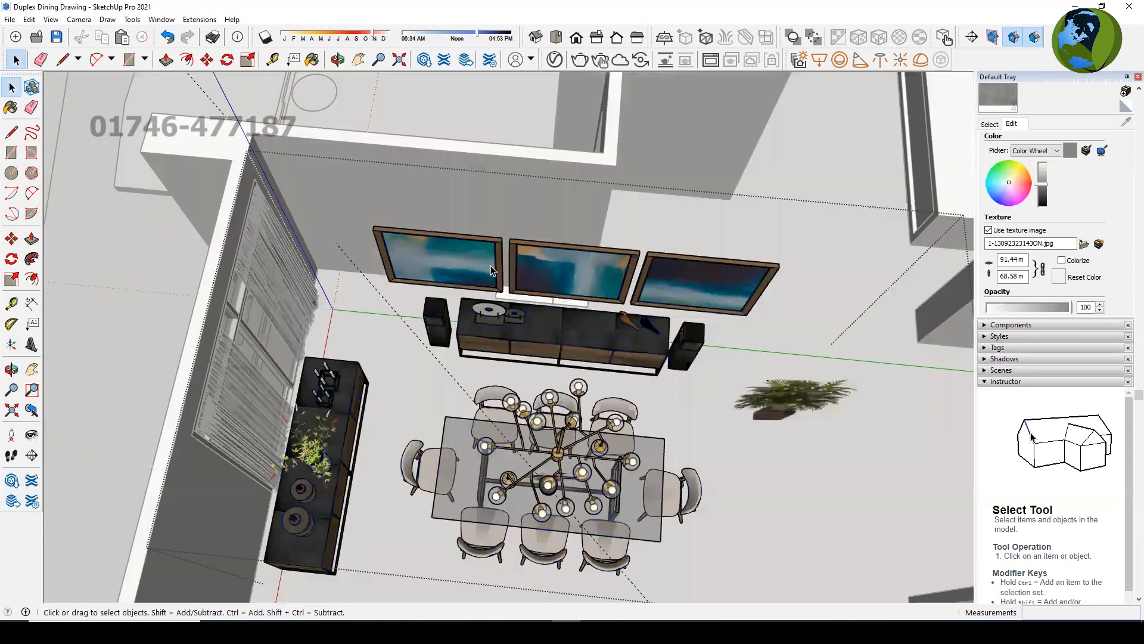
scroll(499, 267, down, 1)
click(545, 317)
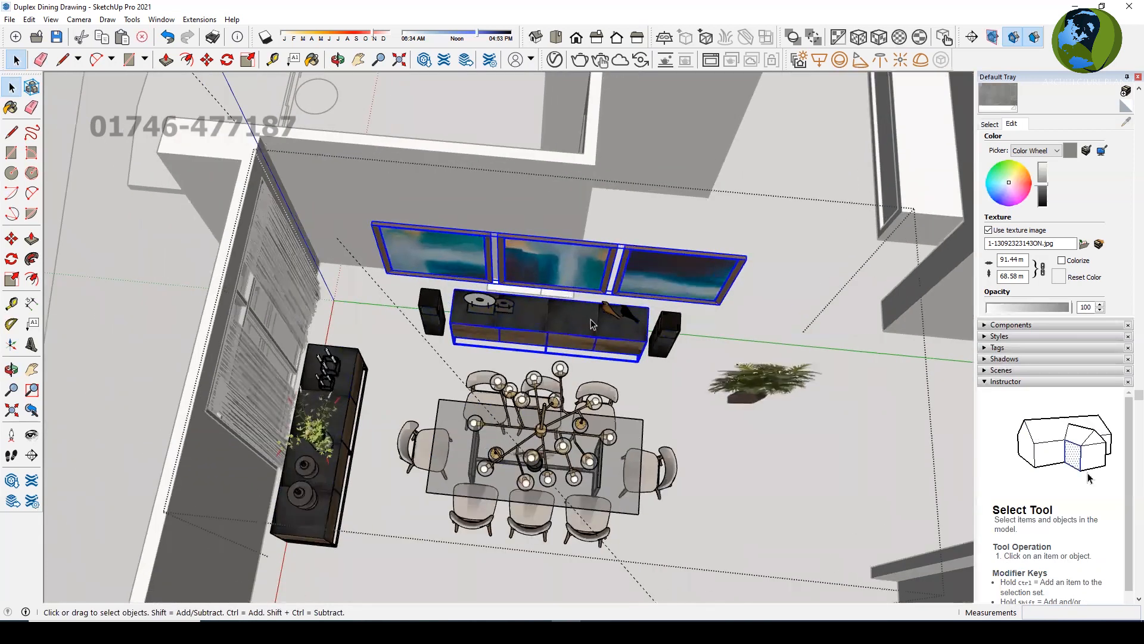
scroll(615, 316, up, 2)
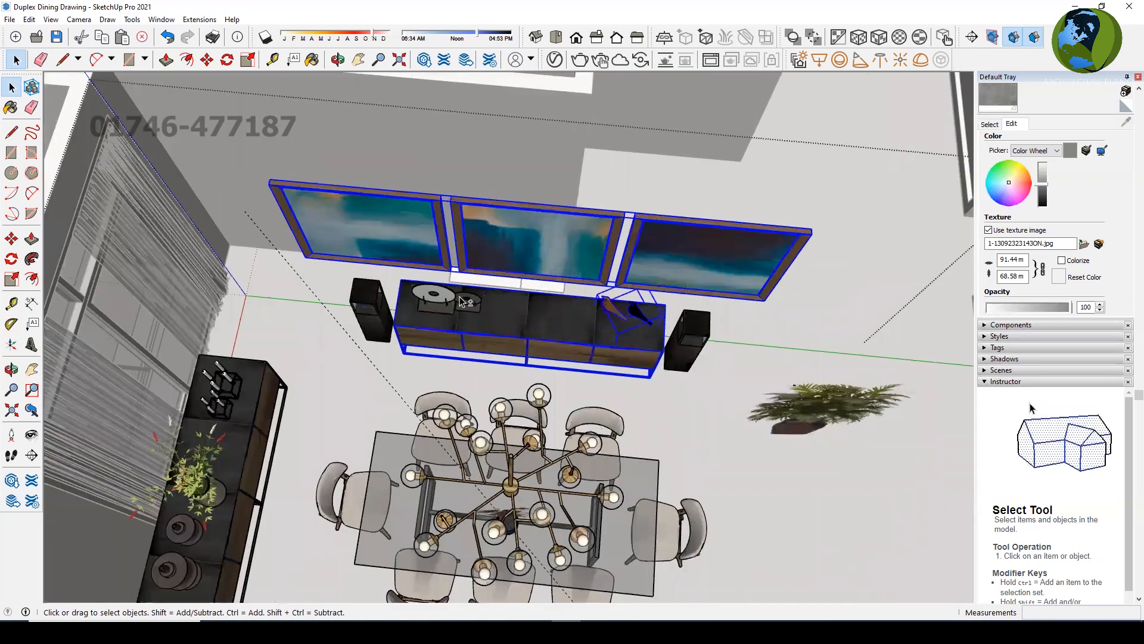
shift+click(369, 304)
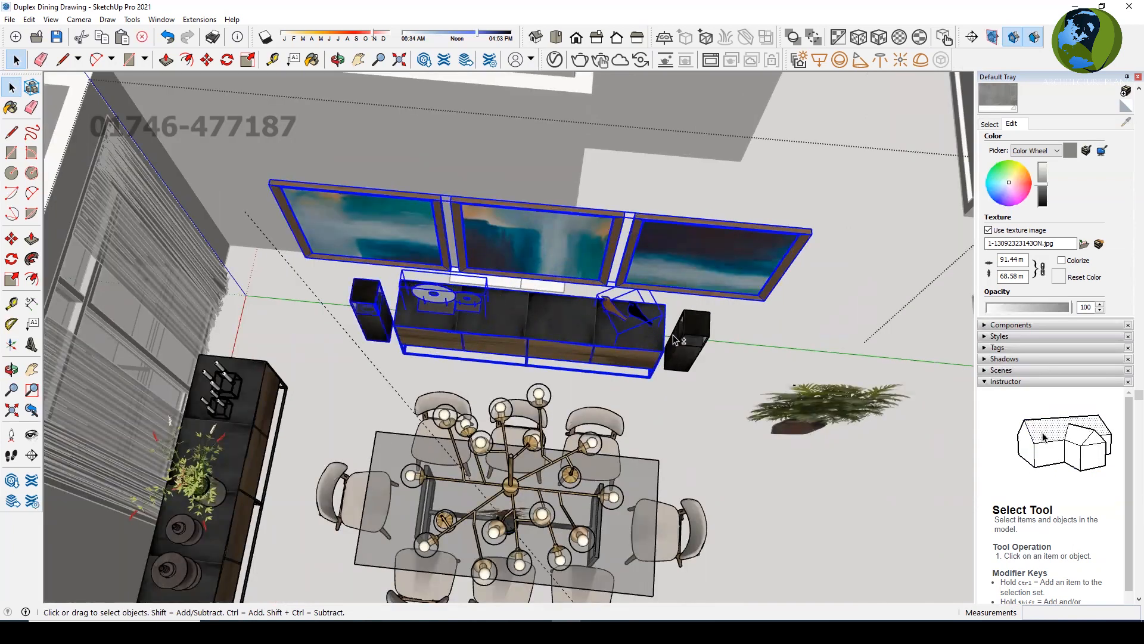
shift+click(689, 336)
Move the selected paintings, sideboard and lantern stands about 1' 9" back toward the side wall
key(m)
scroll(272, 178, up, 1)
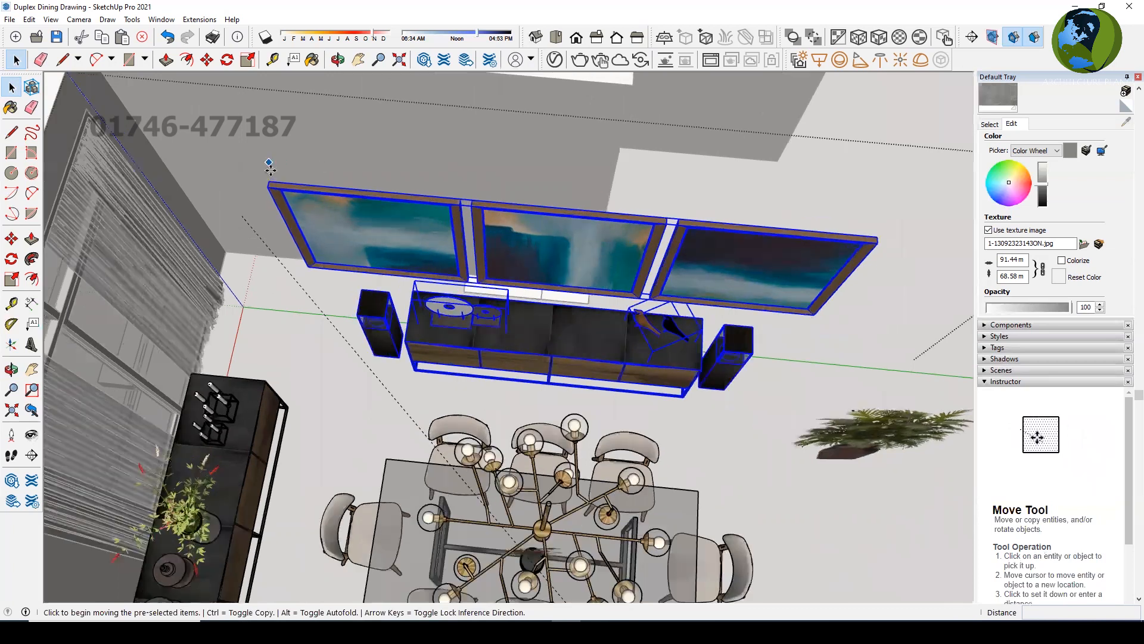
click(271, 173)
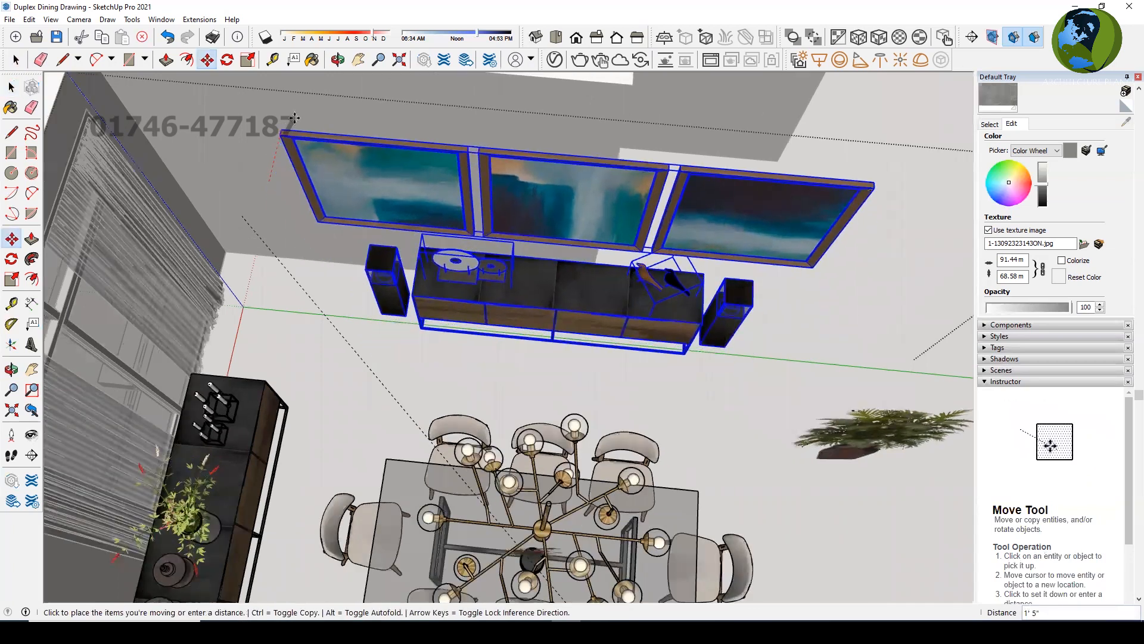
key(Escape)
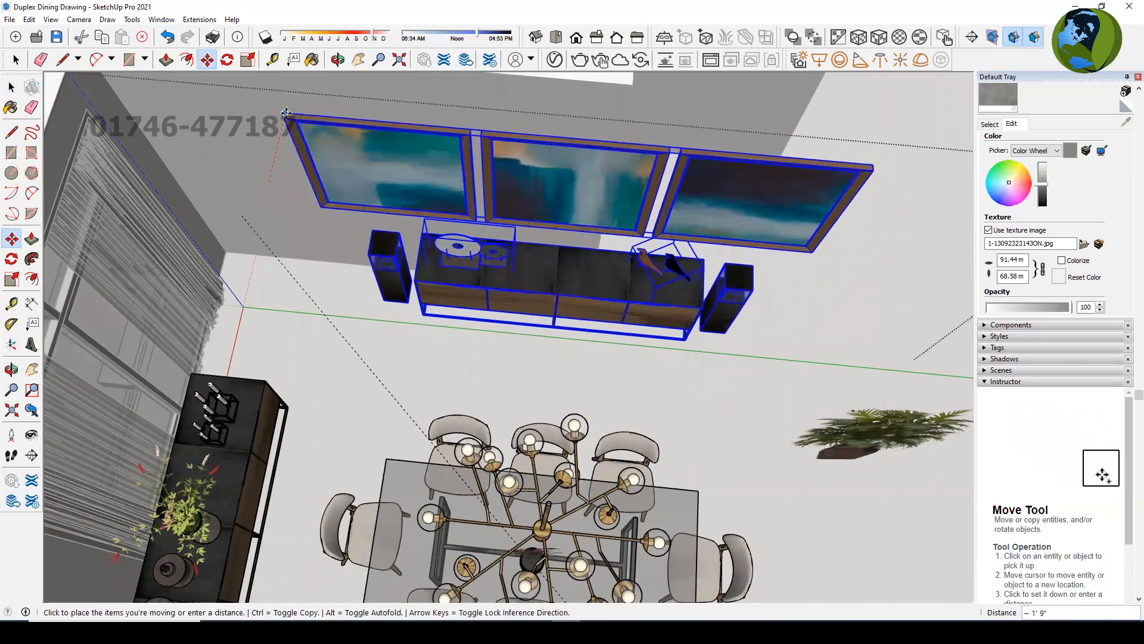
scroll(561, 411, up, 1)
scroll(583, 410, down, 2)
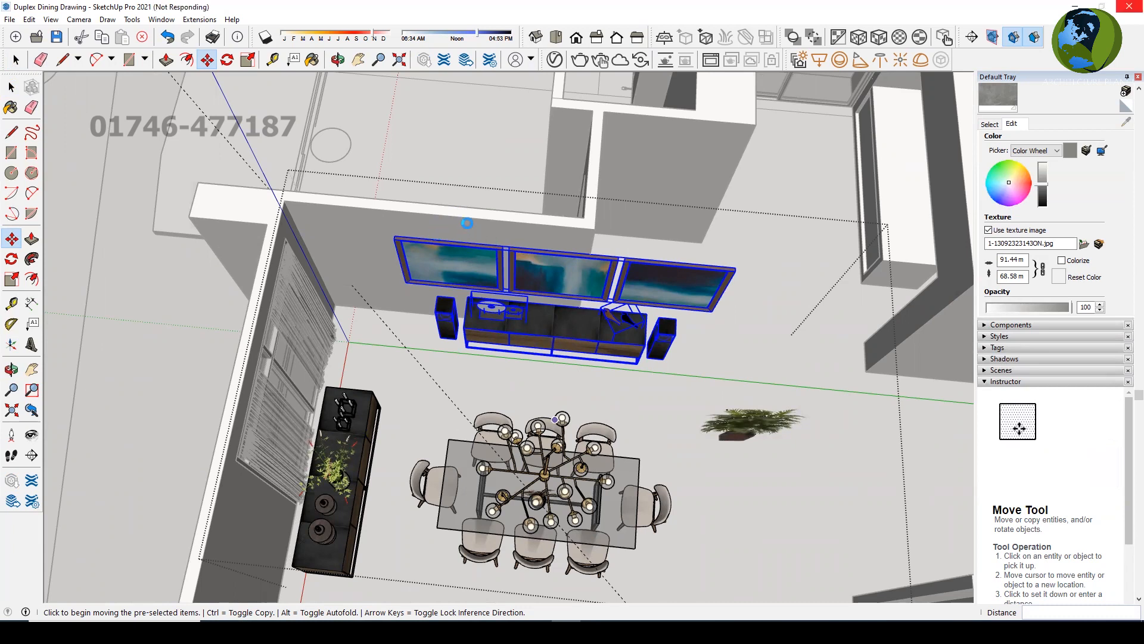
middle_drag(511, 225, 497, 229)
scroll(497, 229, up, 1)
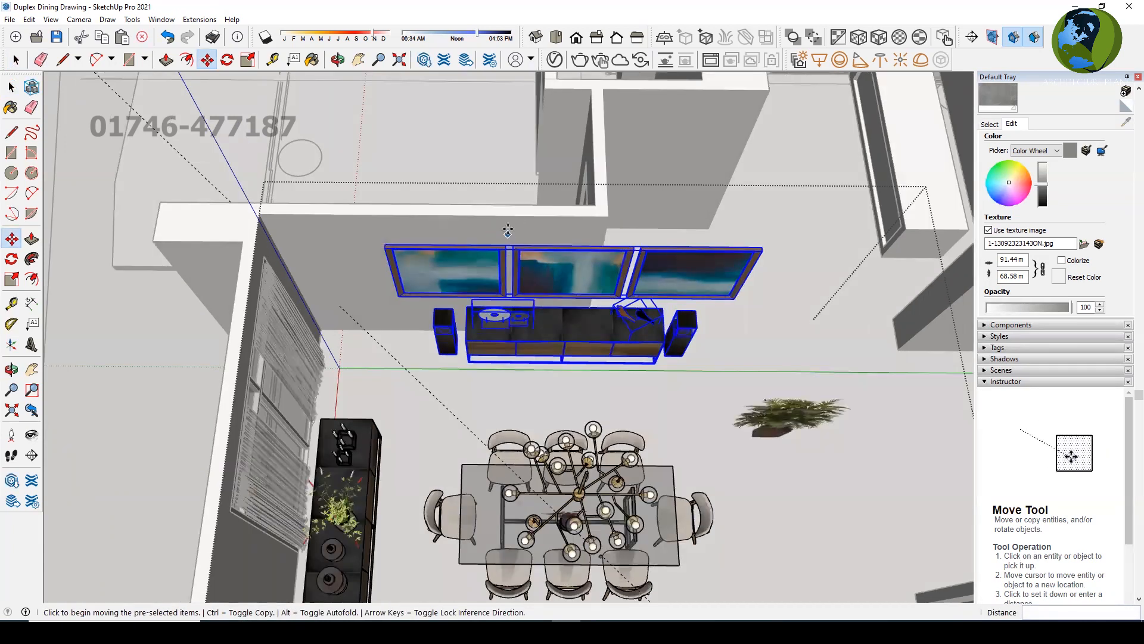
Slide the selected paintings, sideboard and lantern stands along the side wall toward the curtained window corner
click(504, 230)
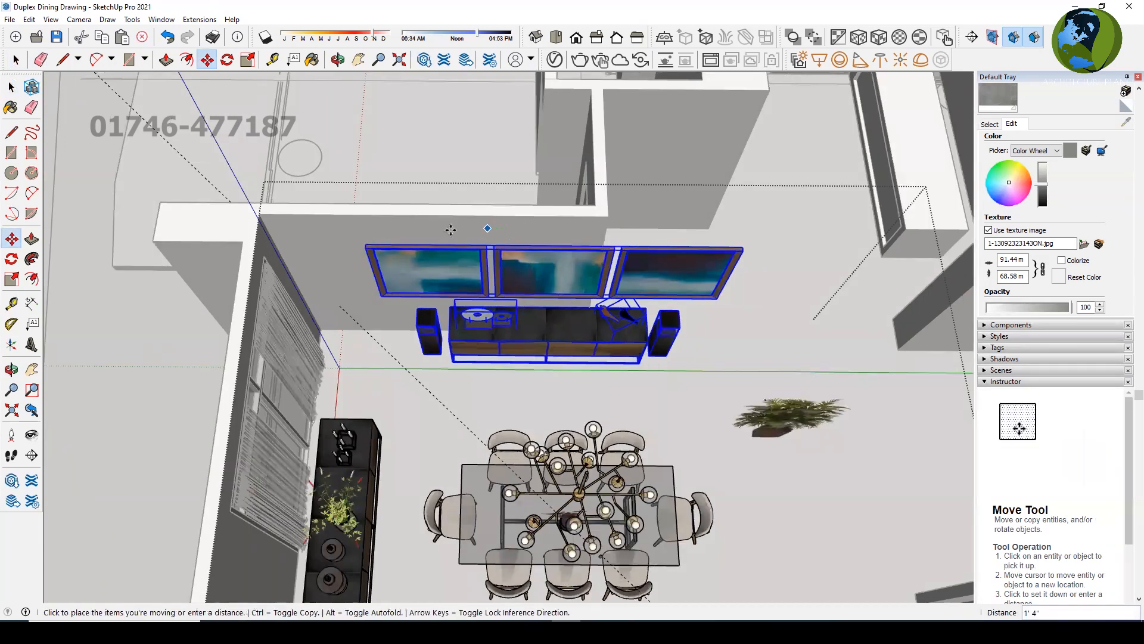
click(396, 229)
key(space)
scroll(557, 255, up, 1)
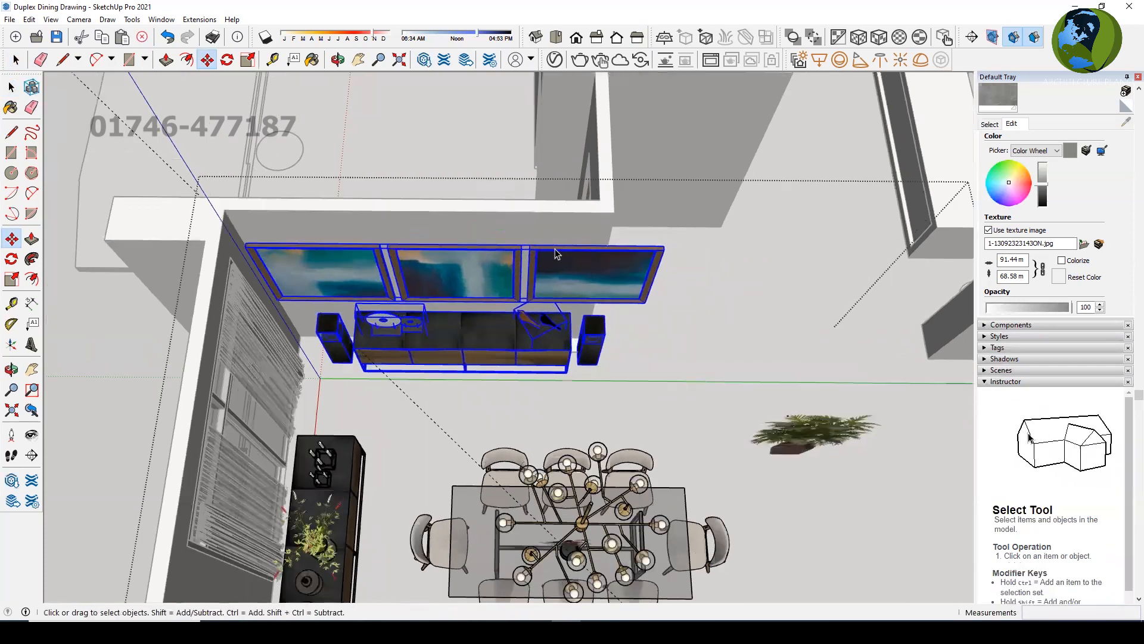
Scale the selected wall furniture to about 0.87 along the green axis so it ends at the wall's corner
scroll(535, 288, up, 2)
scroll(509, 491, down, 3)
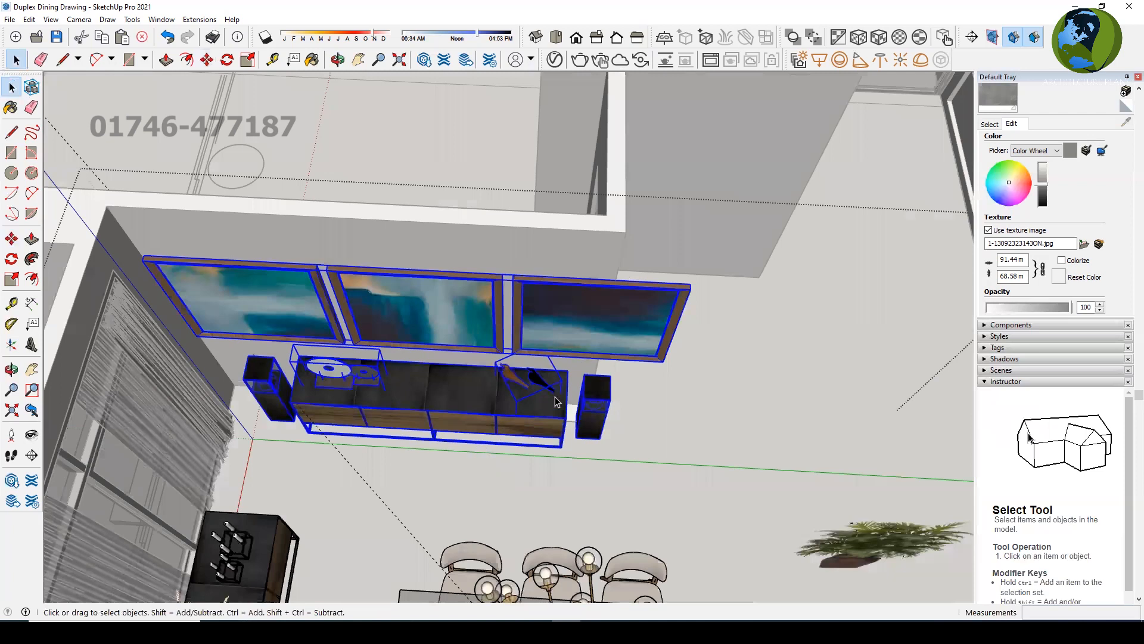
scroll(640, 354, up, 2)
key(s)
scroll(642, 410, up, 2)
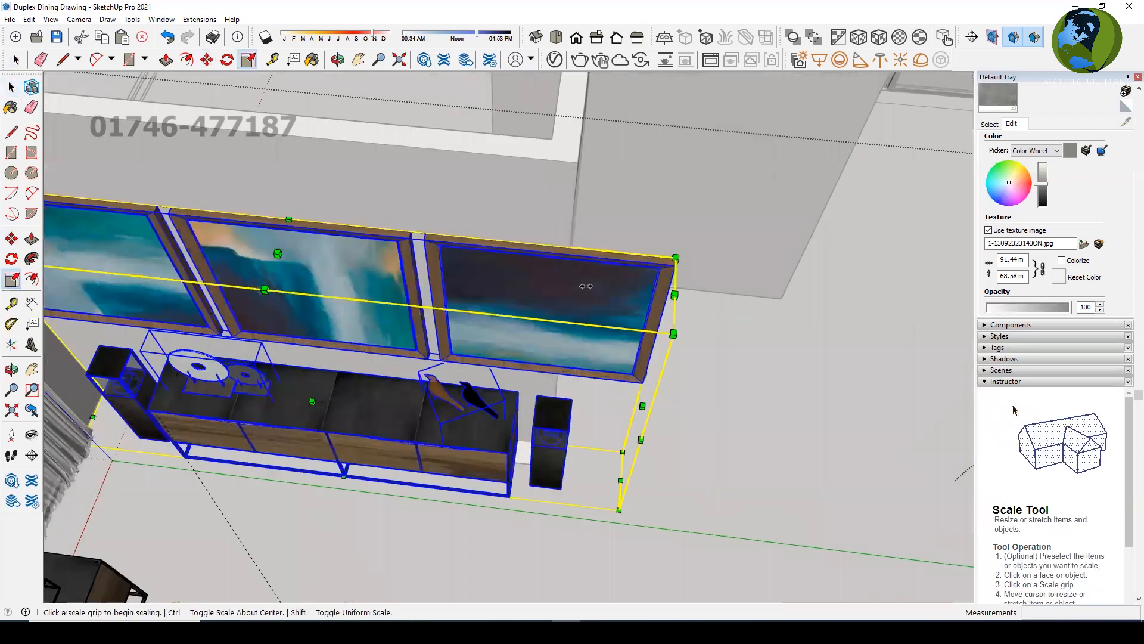
click(574, 254)
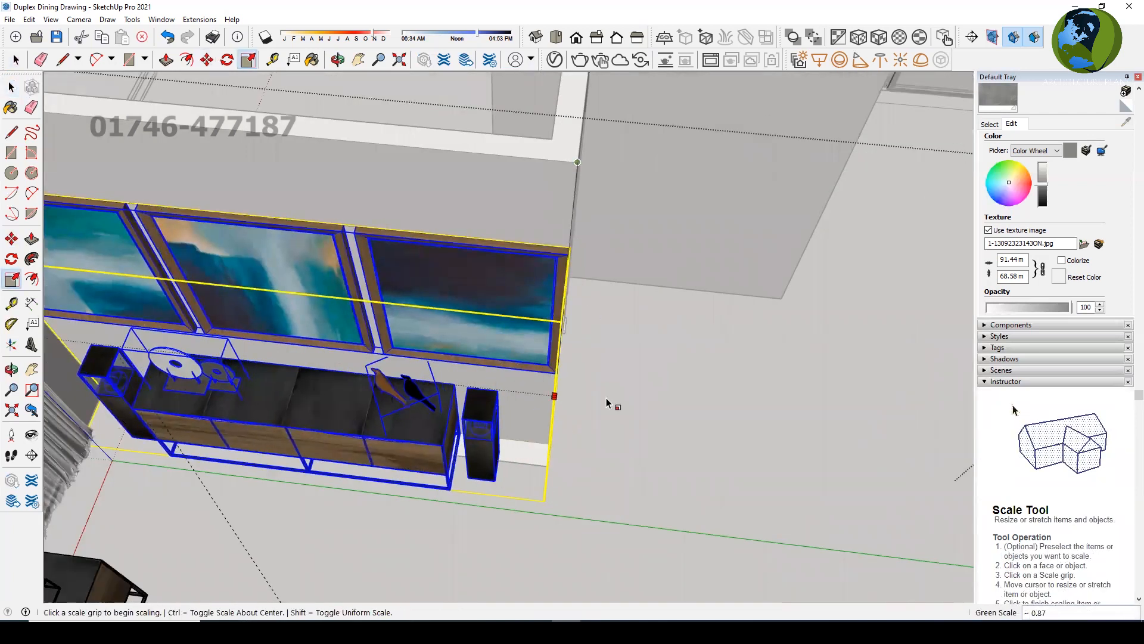
key(space)
scroll(597, 463, down, 1)
Nudge the selected paintings, sideboard and lantern stands tight against the face of the side wall
middle_drag(439, 431, 277, 422)
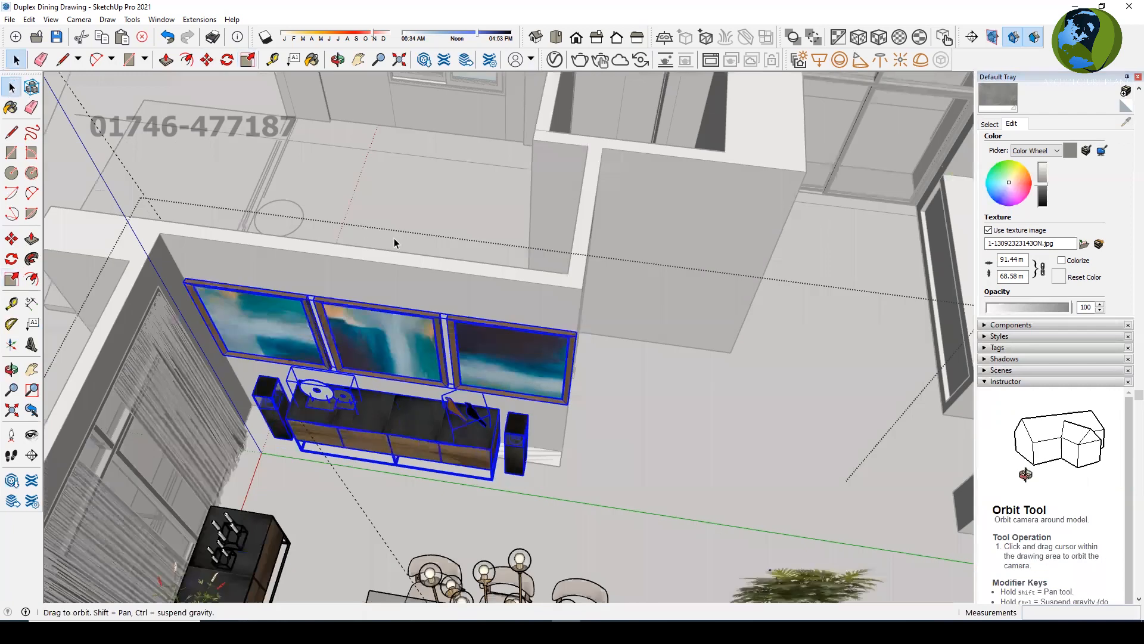
middle_drag(395, 243, 484, 298)
scroll(471, 295, up, 2)
key(m)
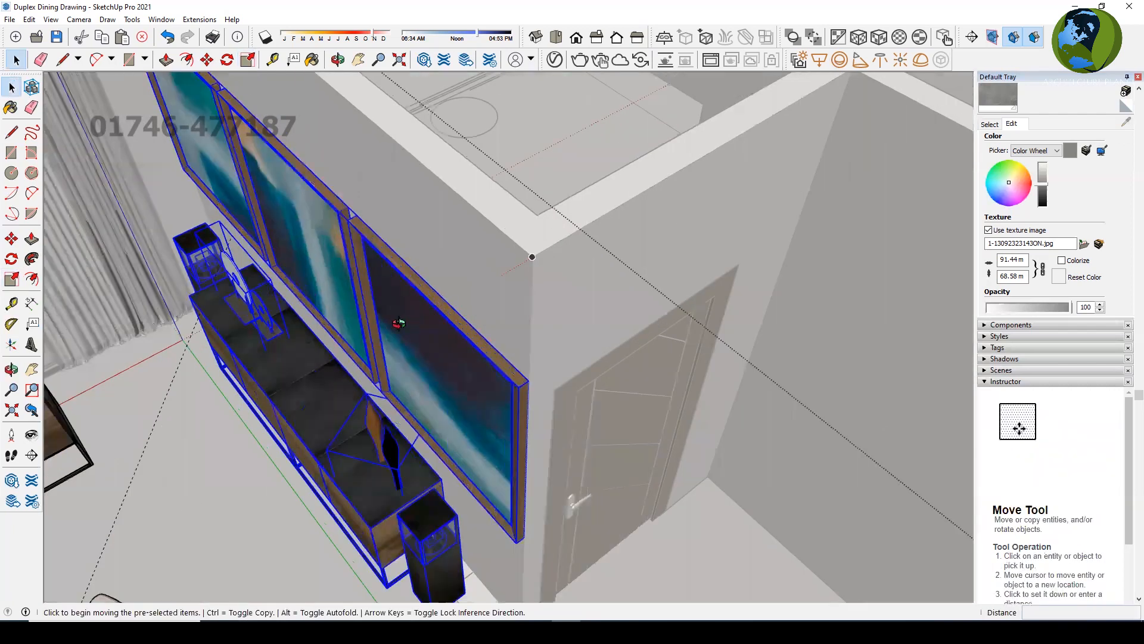
middle_drag(398, 323, 404, 270)
scroll(405, 288, up, 2)
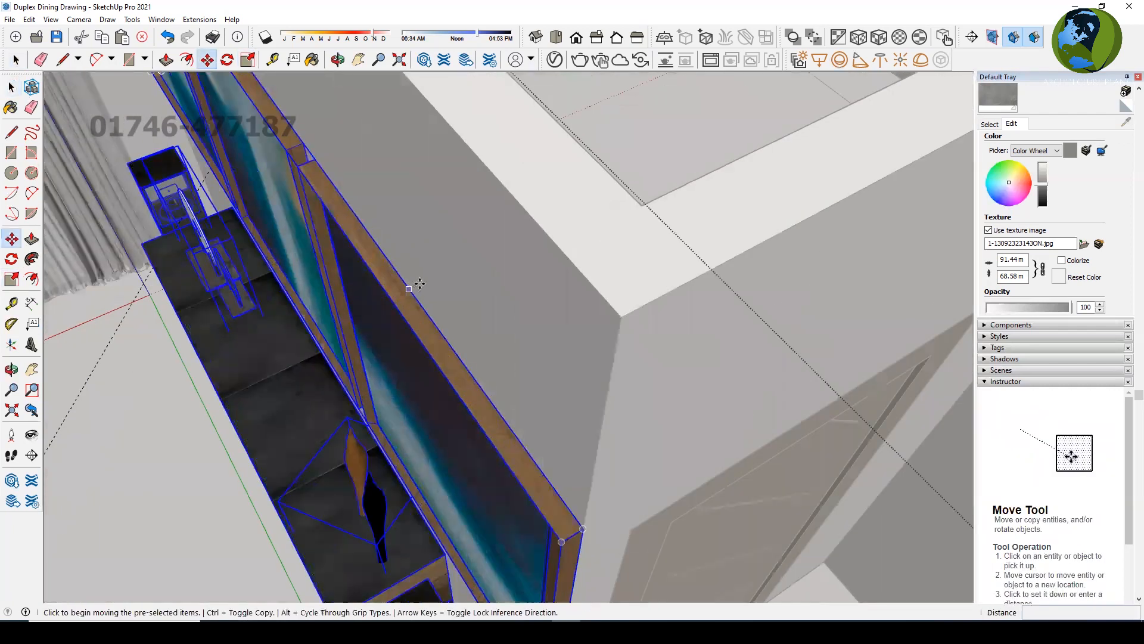
click(420, 283)
key(space)
scroll(492, 332, down, 2)
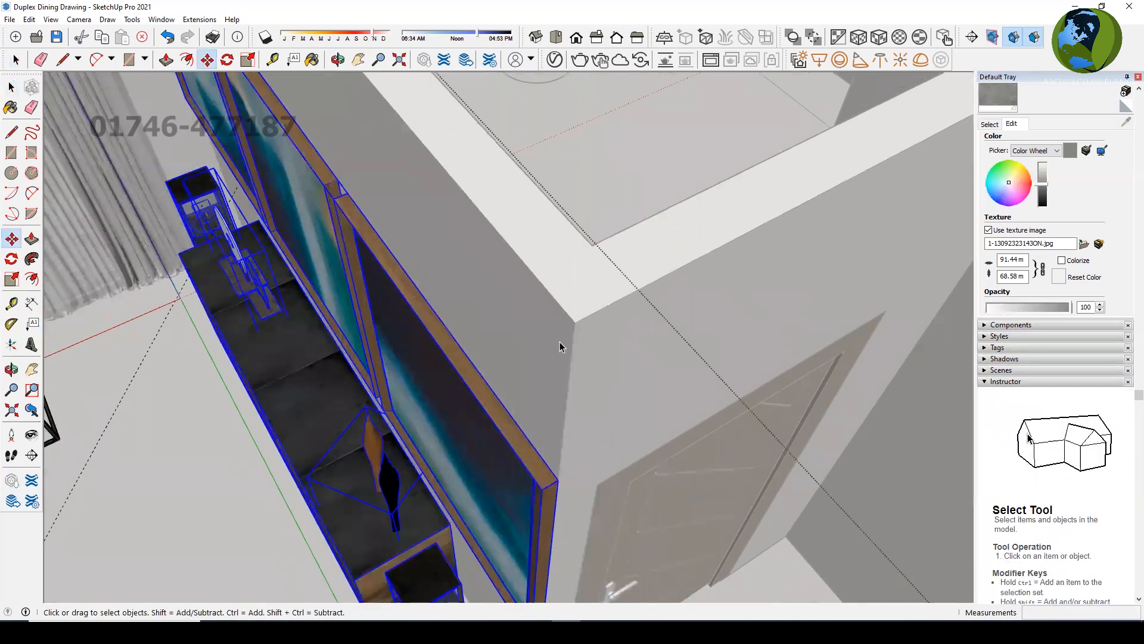
Examine how the sideboard and the lantern stand nearest the door sit against the side wall, selecting that stand
scroll(620, 306, down, 2)
scroll(685, 262, down, 1)
scroll(661, 292, down, 2)
middle_drag(661, 291, 497, 183)
middle_drag(516, 358, 553, 459)
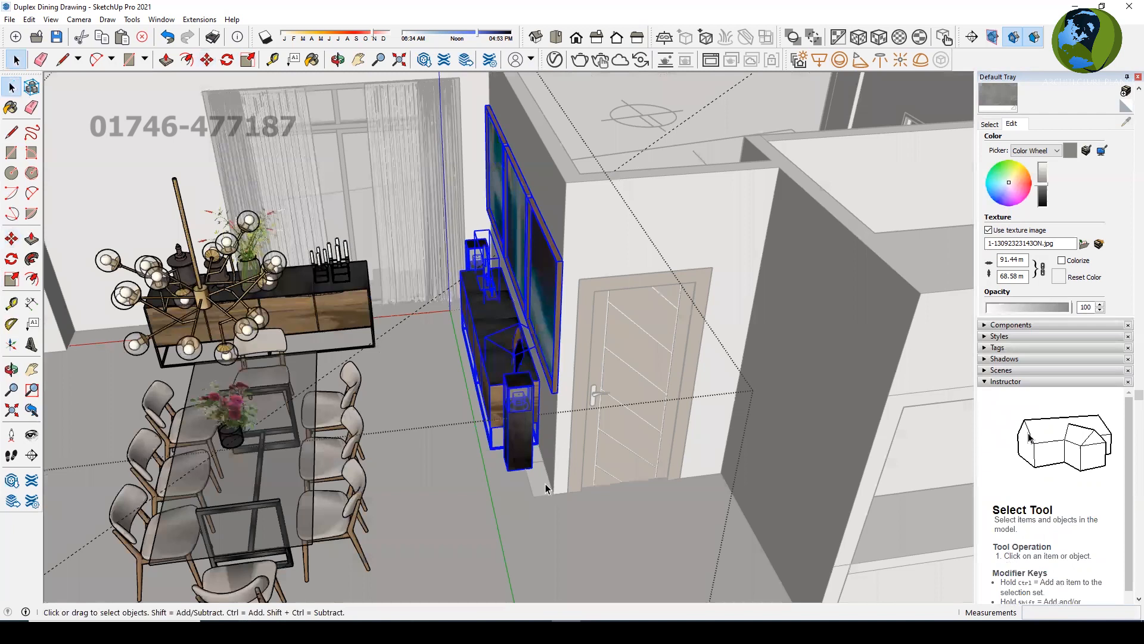
scroll(545, 484, up, 3)
middle_drag(493, 325, 492, 337)
scroll(490, 225, up, 1)
middle_drag(493, 230, 495, 235)
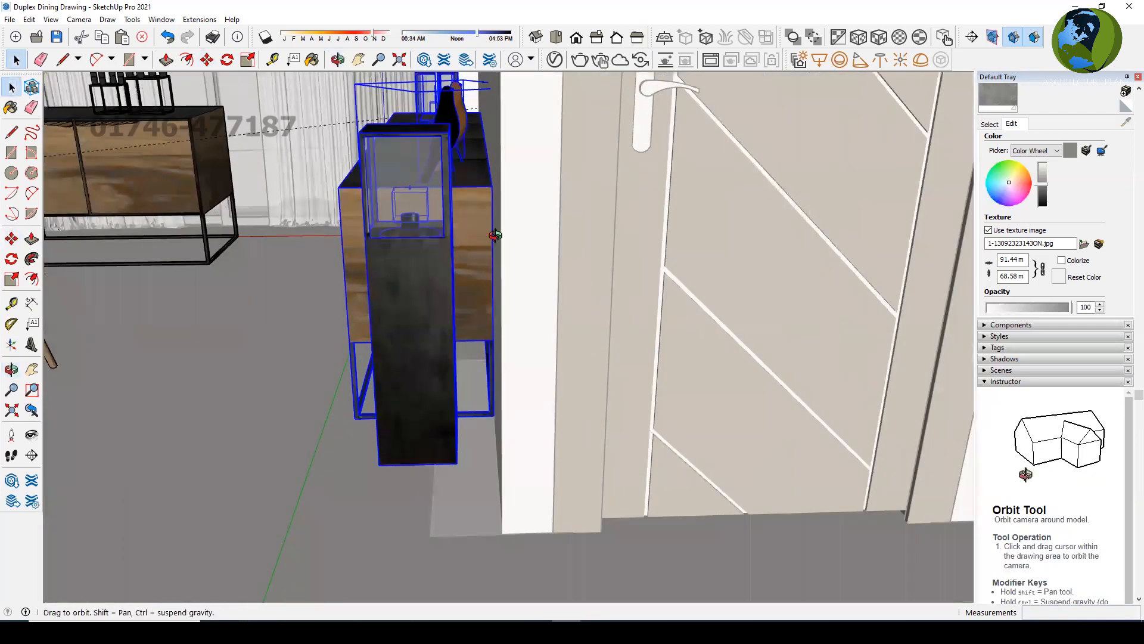
click(434, 303)
scroll(543, 513, down, 3)
middle_drag(384, 301, 476, 456)
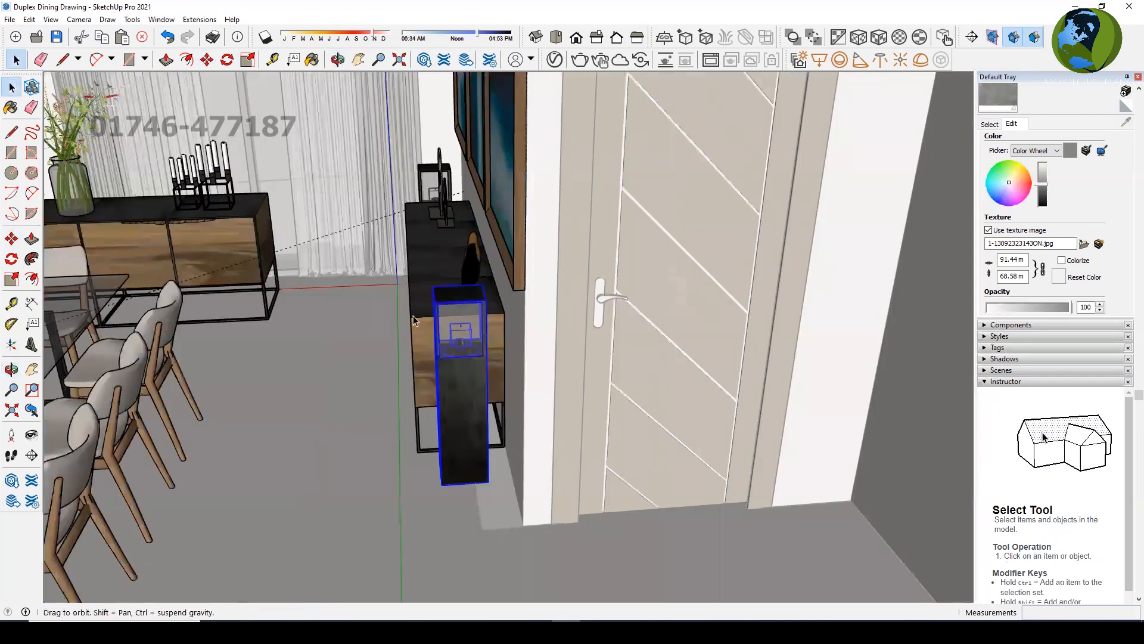
middle_drag(413, 316, 458, 292)
Examine the overall dining room layout, including both sideboards, the dining table, the paintings and the curtained window
scroll(424, 300, down, 3)
middle_drag(538, 363, 798, 420)
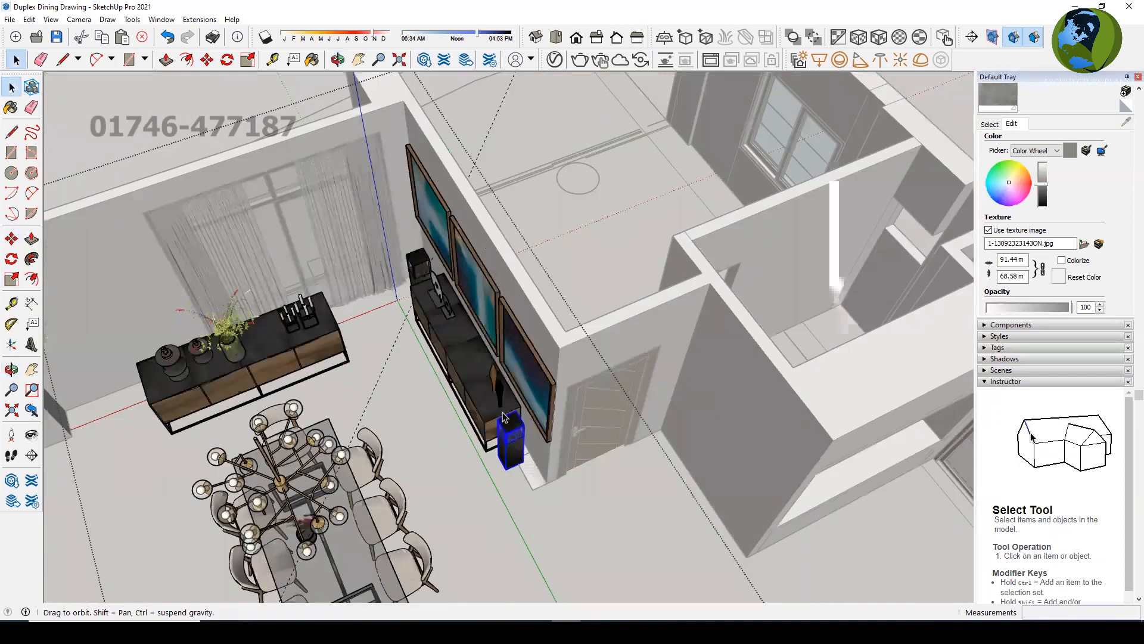
middle_drag(505, 417, 505, 370)
scroll(465, 371, down, 3)
scroll(518, 320, down, 2)
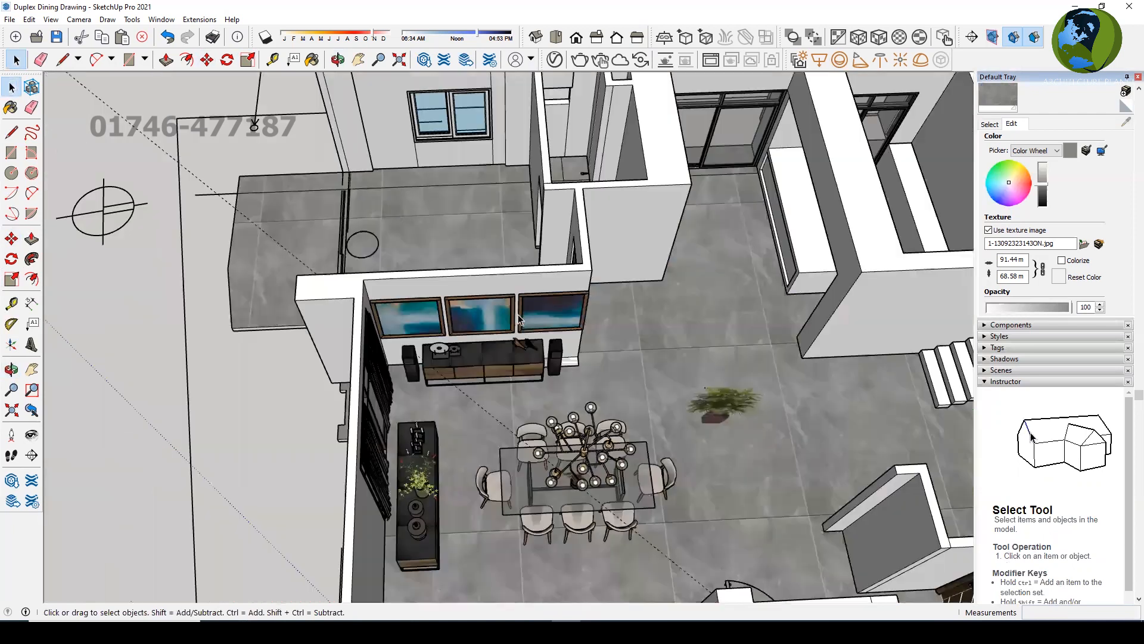
middle_drag(304, 326, 244, 317)
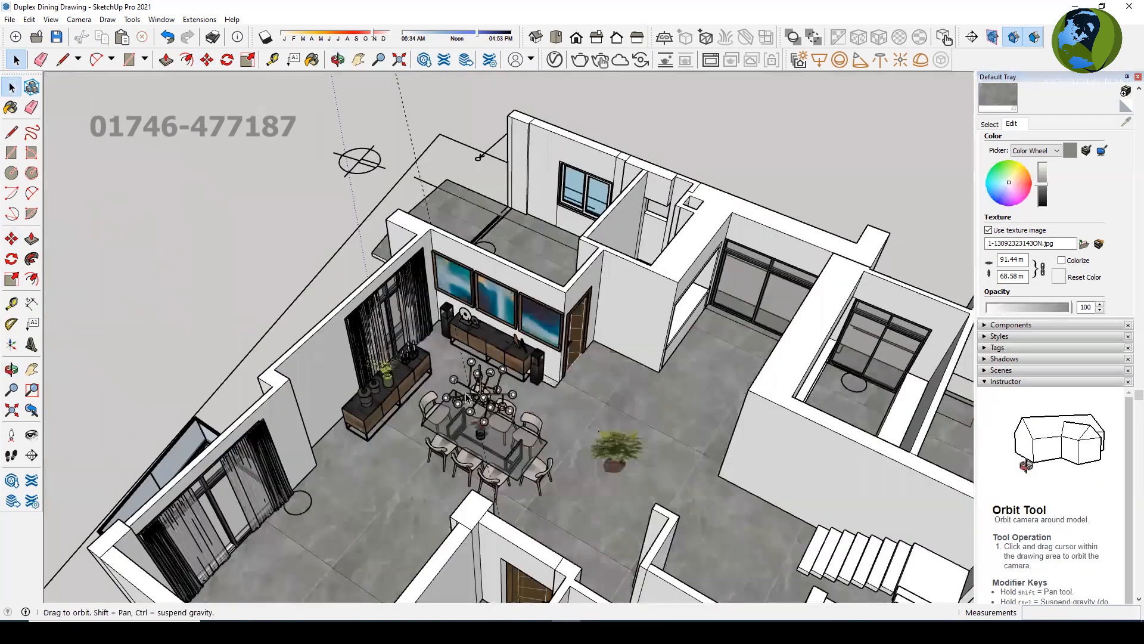
scroll(467, 397, up, 3)
middle_drag(439, 371, 441, 371)
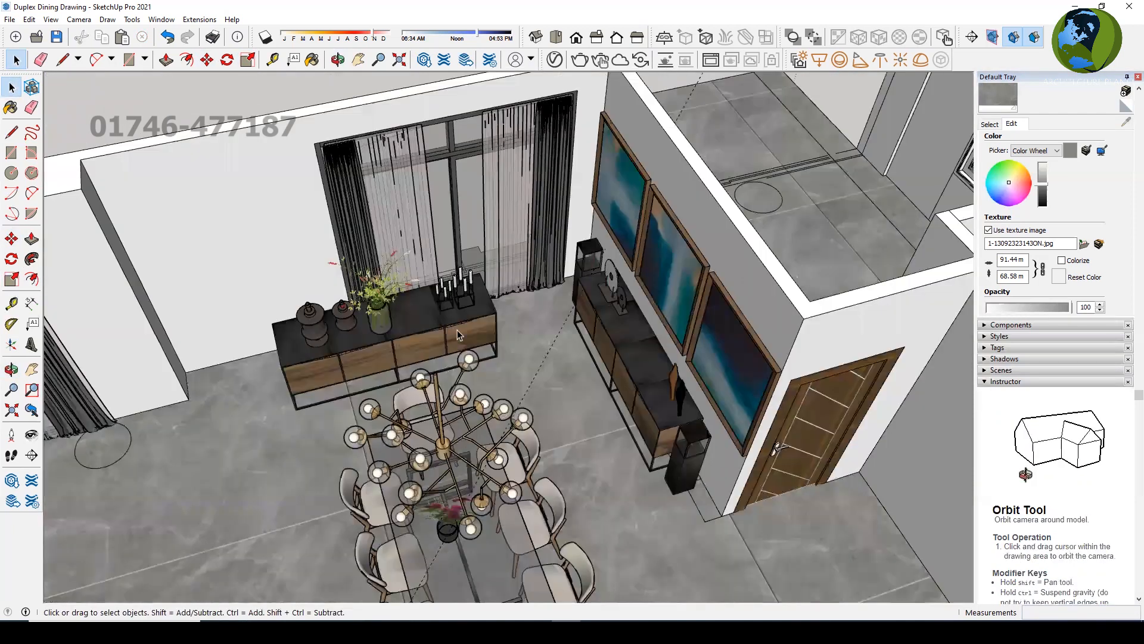
scroll(393, 322, down, 3)
scroll(507, 389, up, 2)
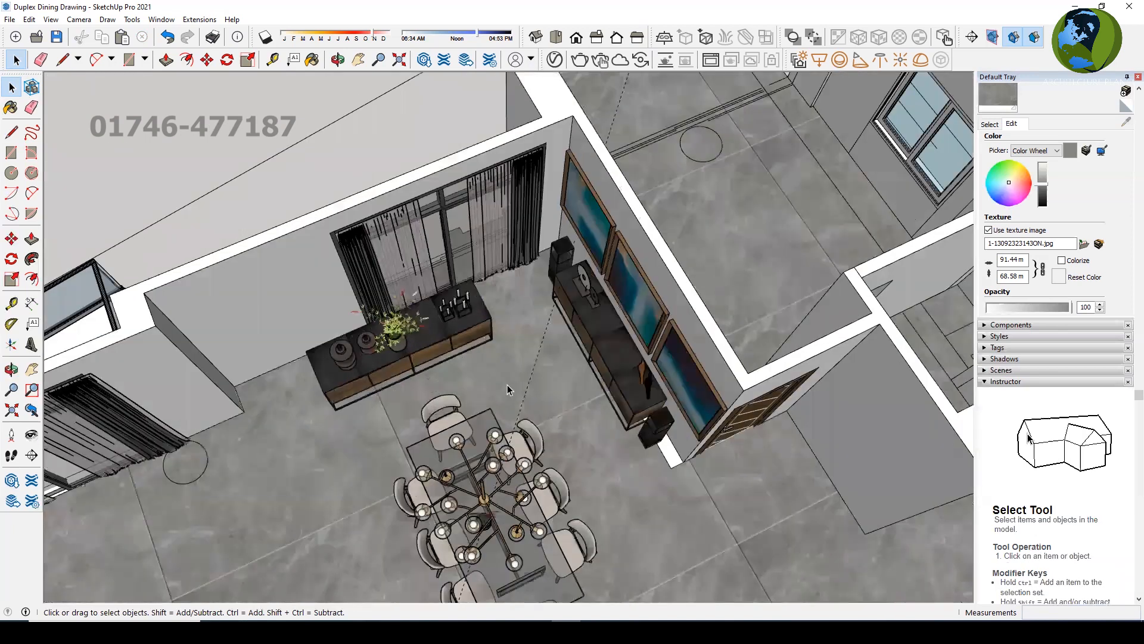
Examine how the dining furniture is grouped by selecting everything, orbiting around the room, and opening and leaving the furniture group
scroll(447, 358, up, 2)
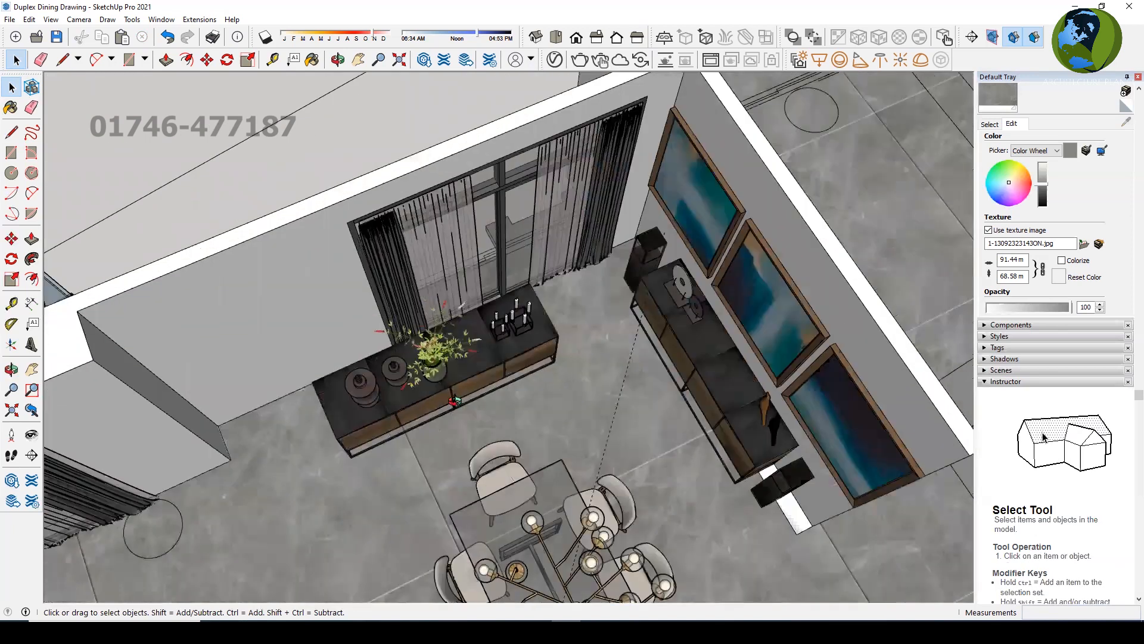
scroll(514, 372, up, 2)
key(ctrl+a)
scroll(505, 290, down, 3)
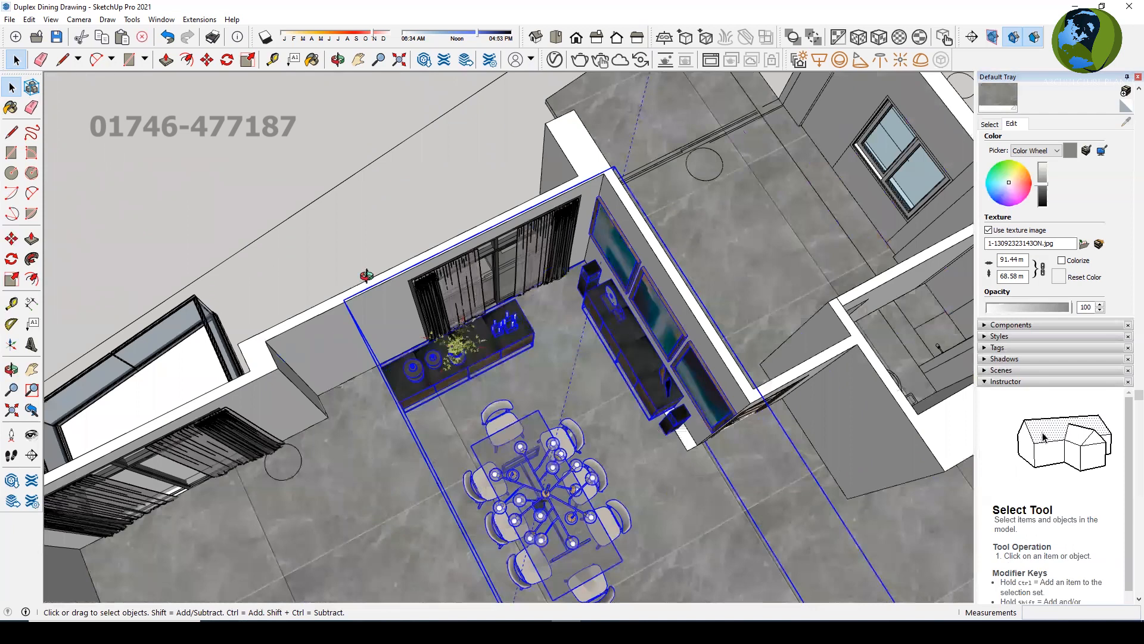
middle_drag(453, 388, 459, 529)
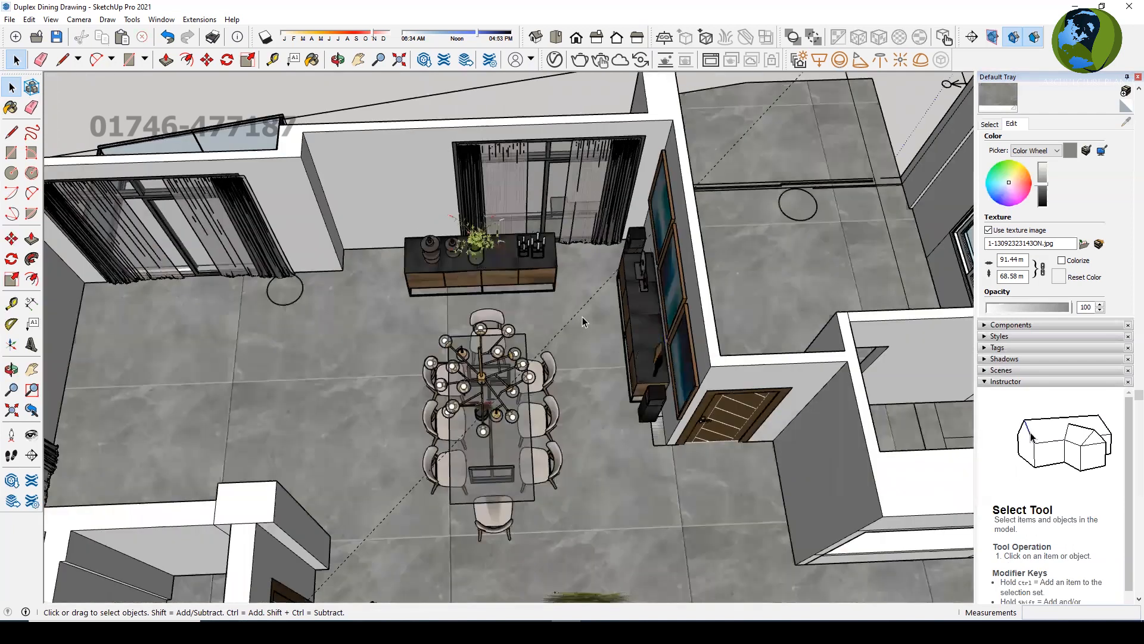
double_click(582, 314)
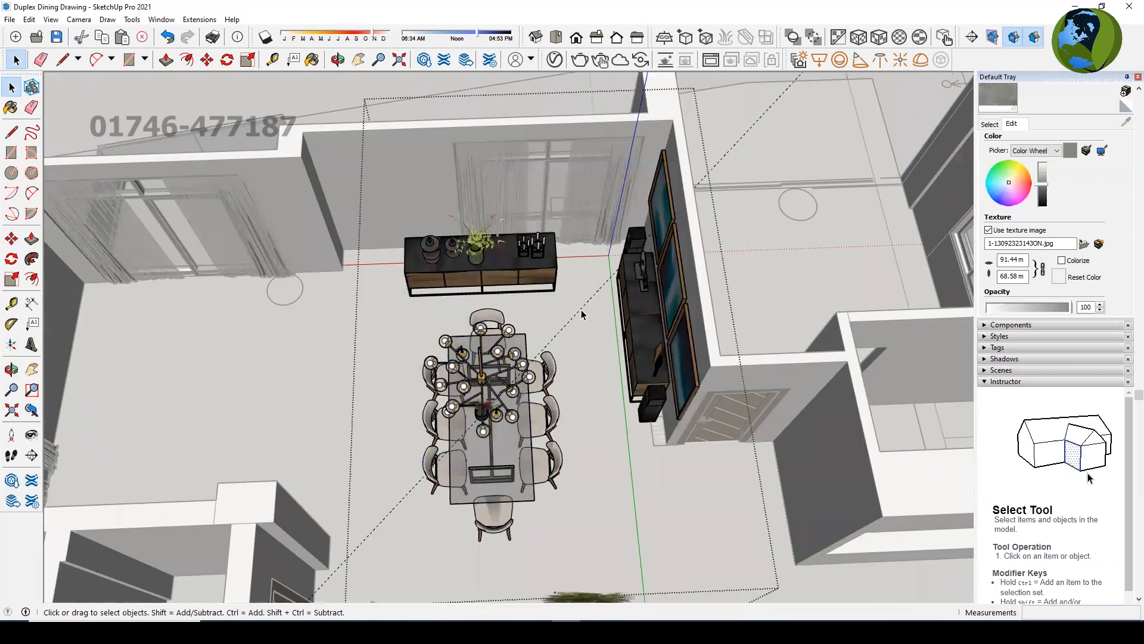
double_click(581, 314)
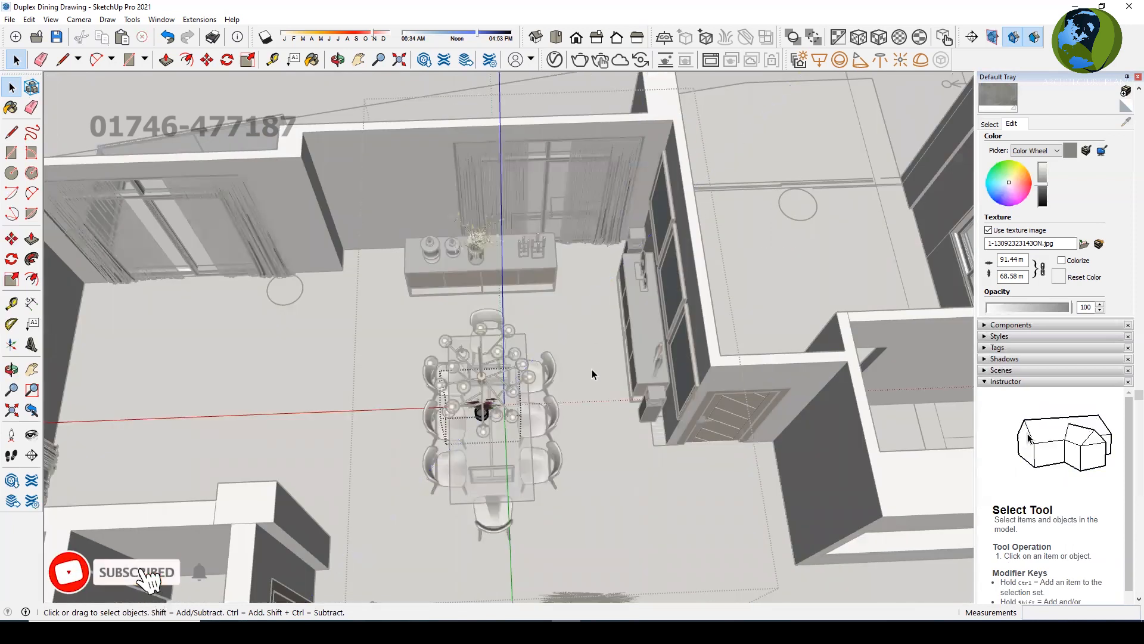
key(Escape)
key(Escape)
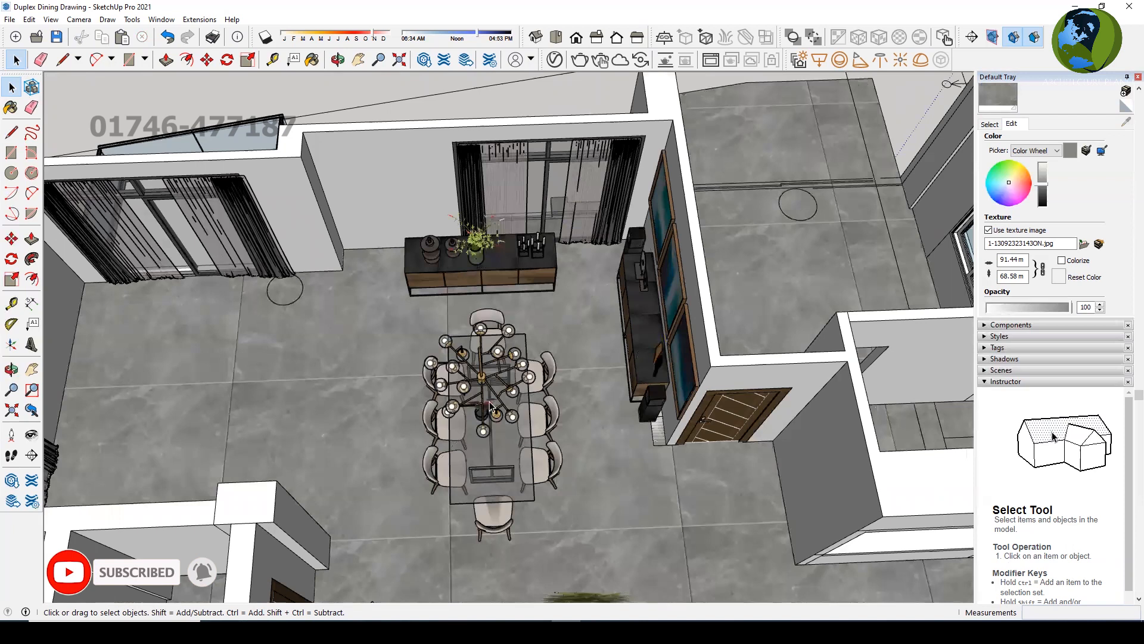
Inside the furniture group, move the window-side sideboard and its decorations about 3' 6" along the red axis and 11" back toward the wall
click(503, 441)
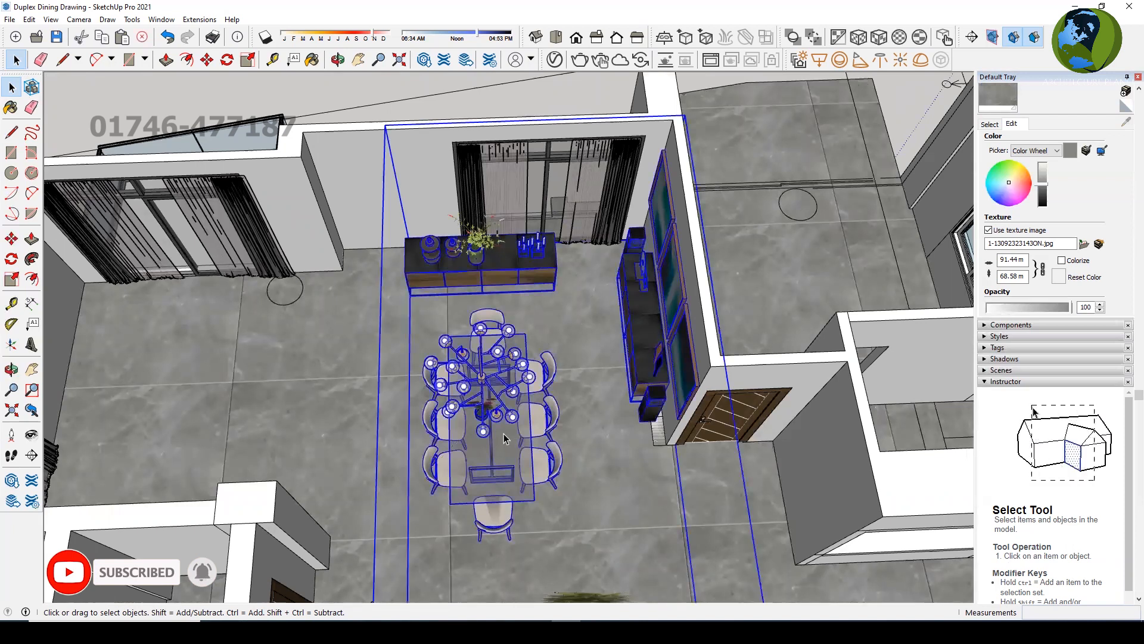
middle_drag(511, 347, 534, 427)
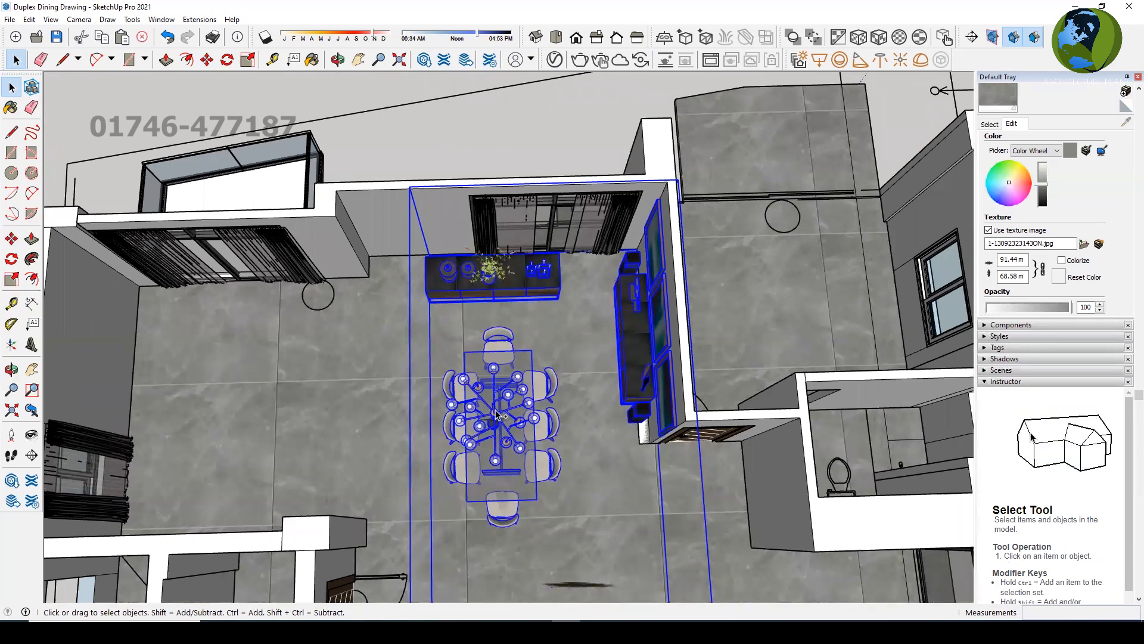
scroll(355, 188, up, 1)
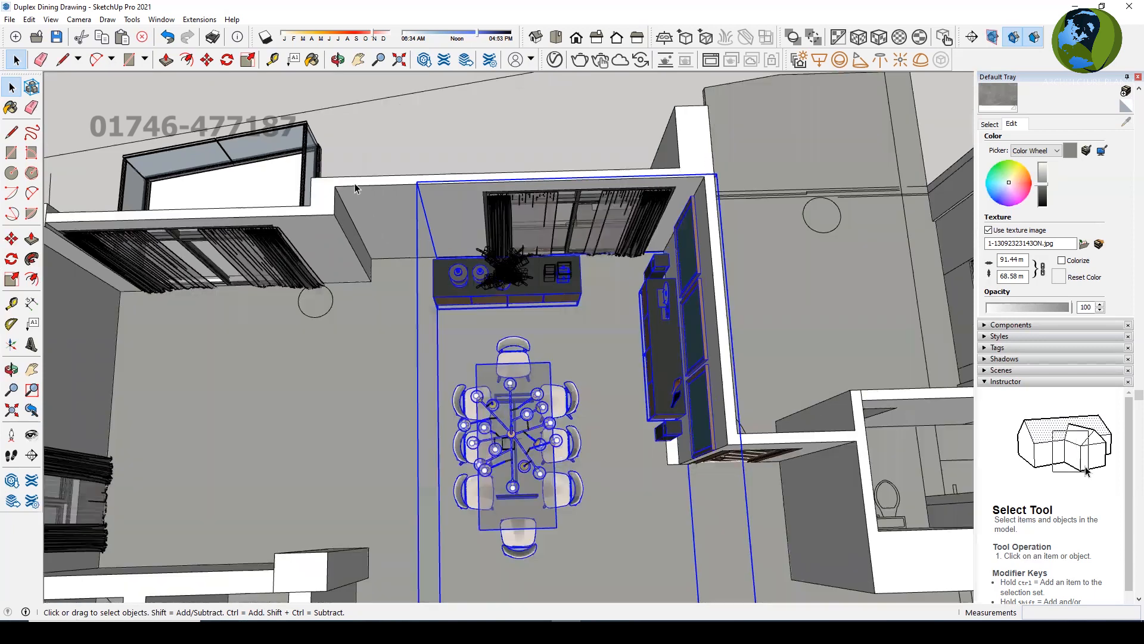
scroll(549, 335, up, 2)
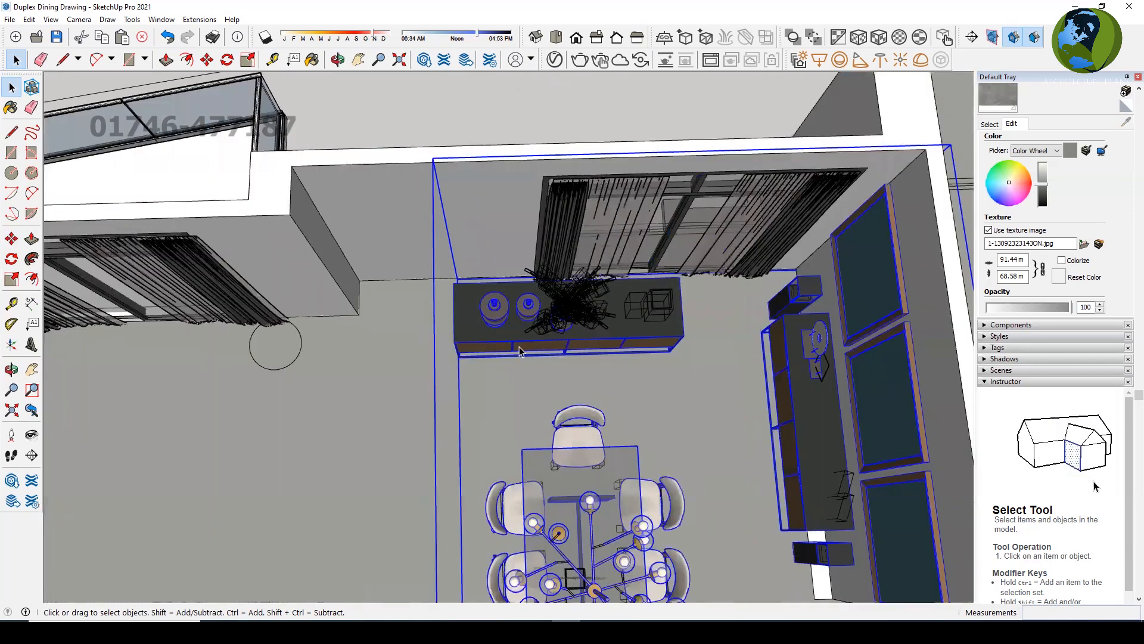
double_click(498, 333)
click(562, 346)
drag(409, 231, 708, 383)
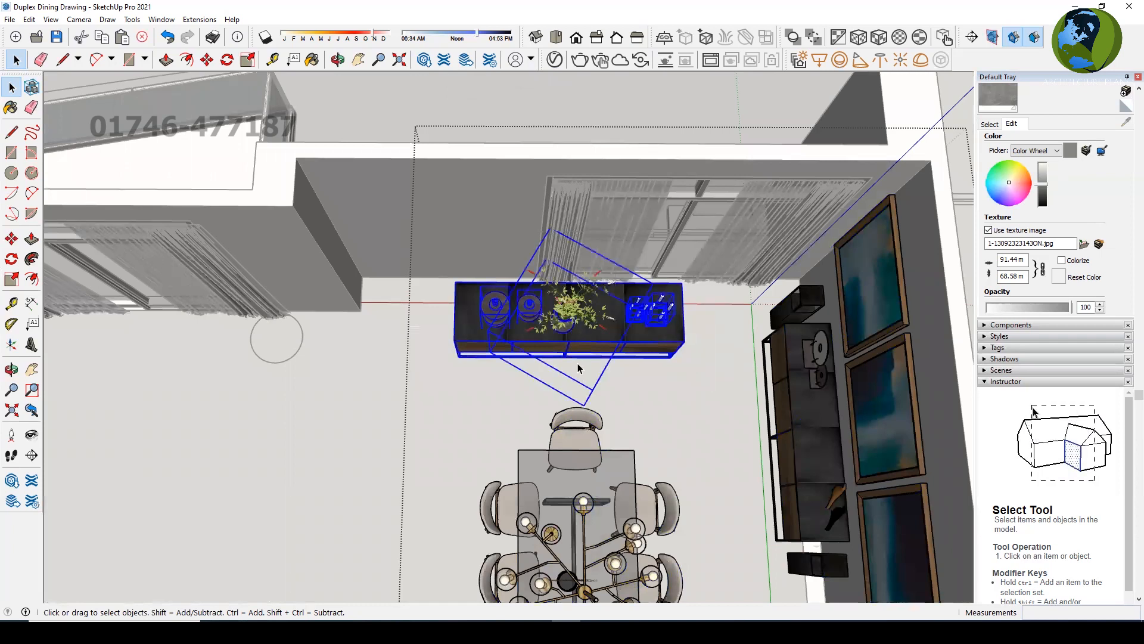
key(m)
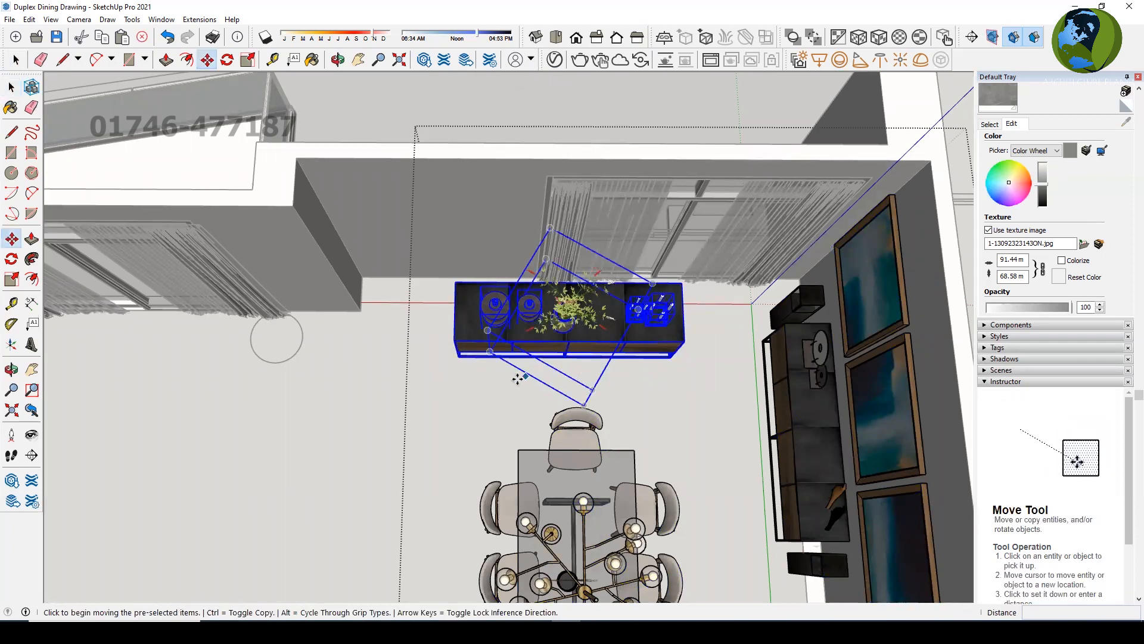
click(517, 377)
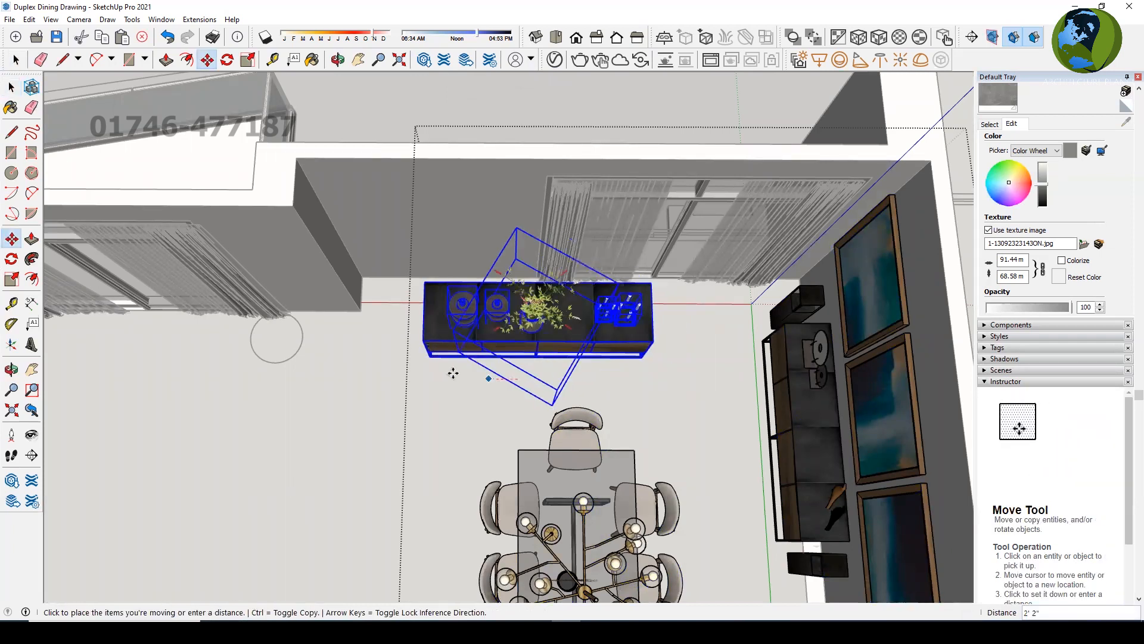
click(416, 379)
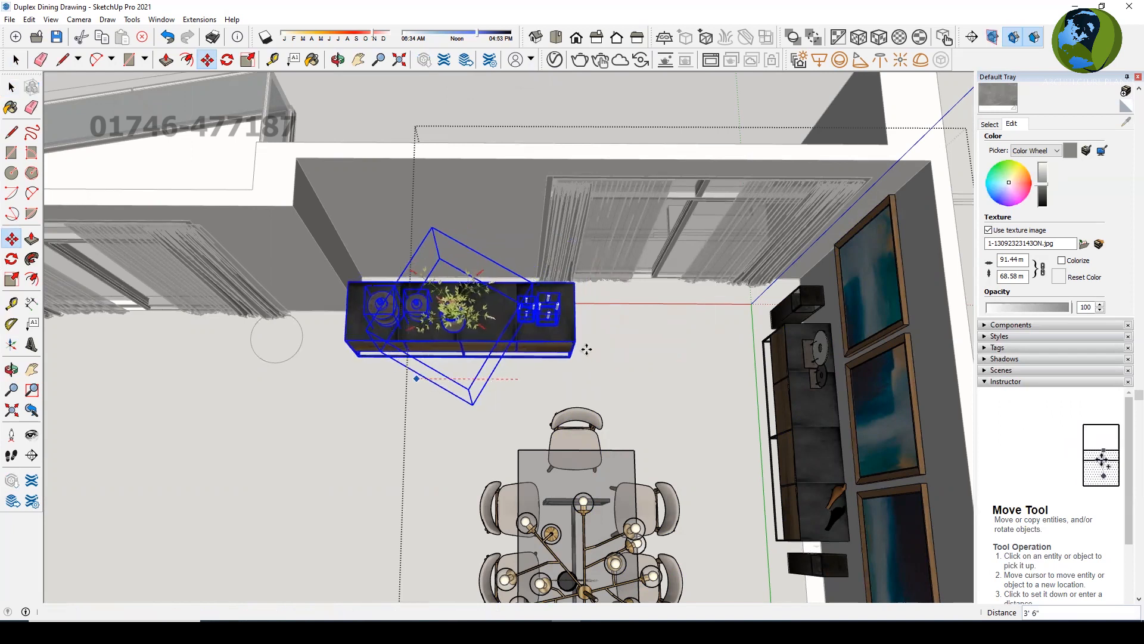
click(608, 396)
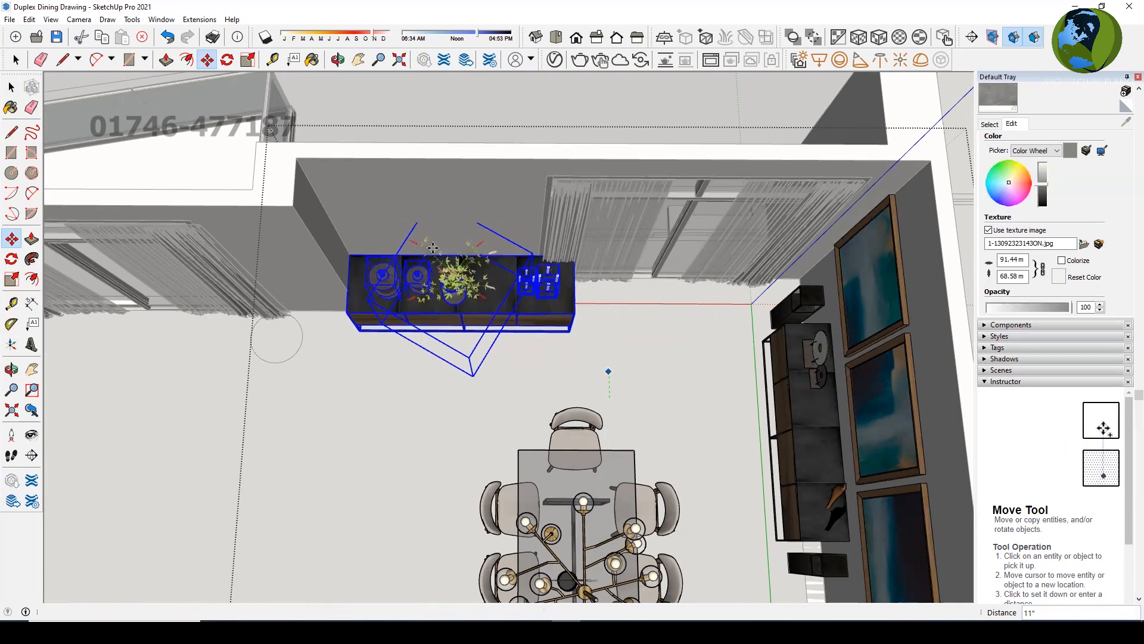
key(space)
Scale the selected sideboard and decorations to about 0.84 along the red axis and about 0.53 along the green axis
scroll(427, 240, up, 2)
scroll(502, 304, up, 1)
key(s)
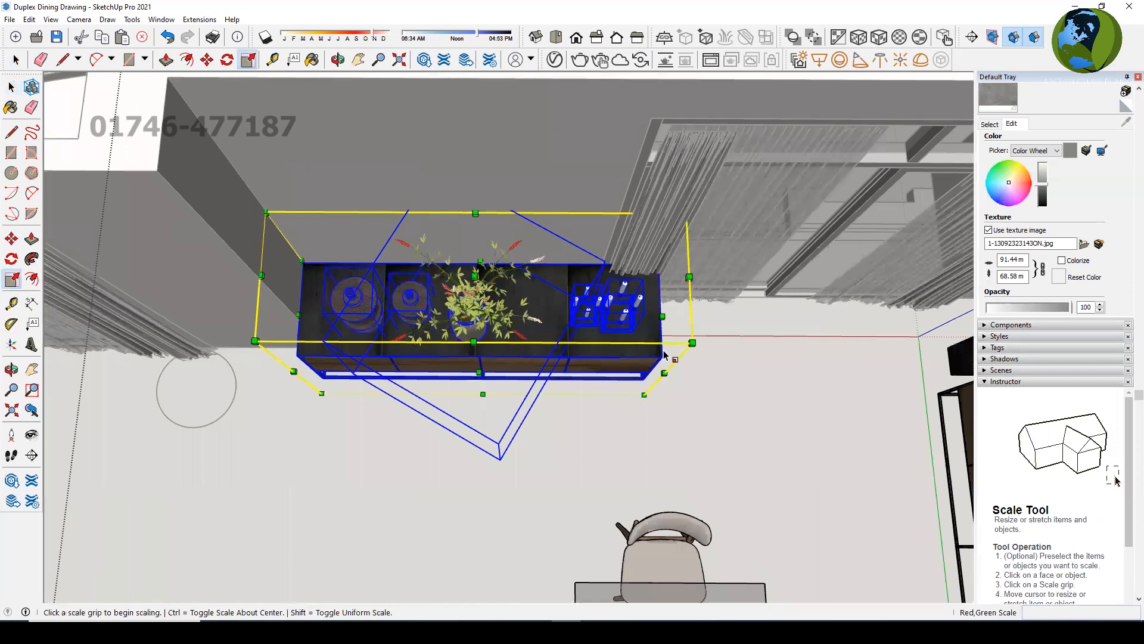
scroll(696, 343, up, 1)
scroll(701, 339, up, 1)
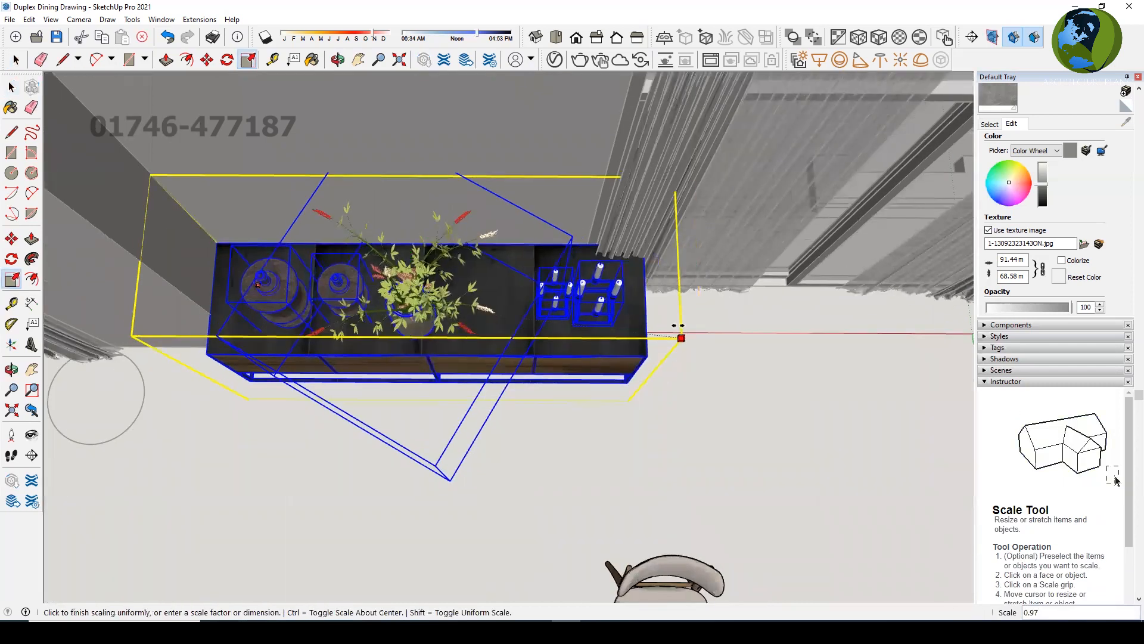
click(662, 308)
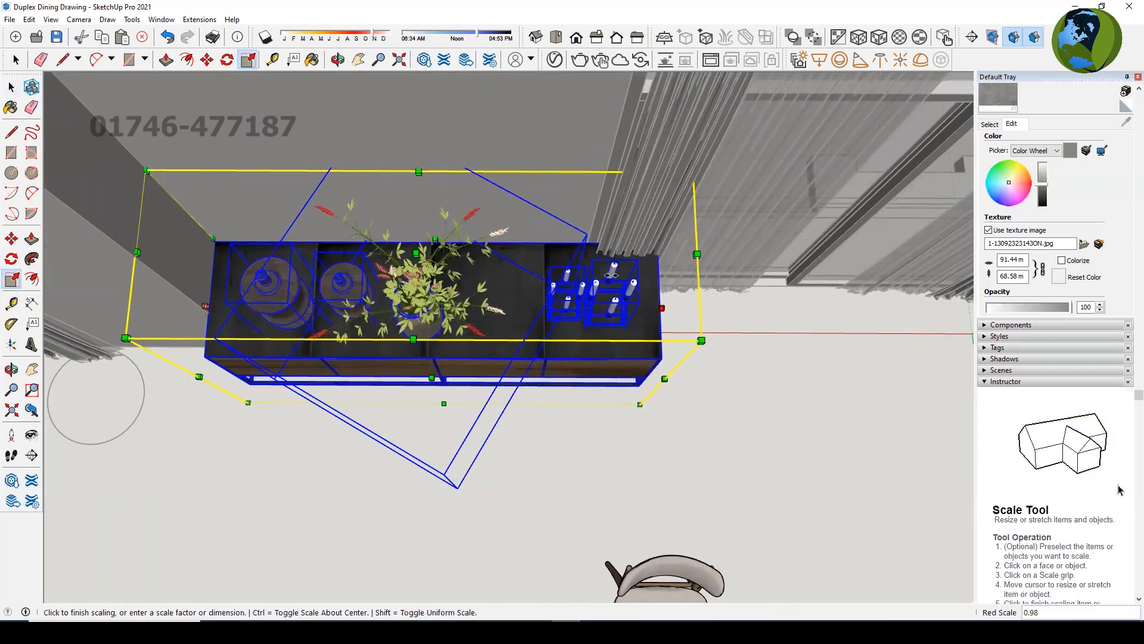
click(592, 229)
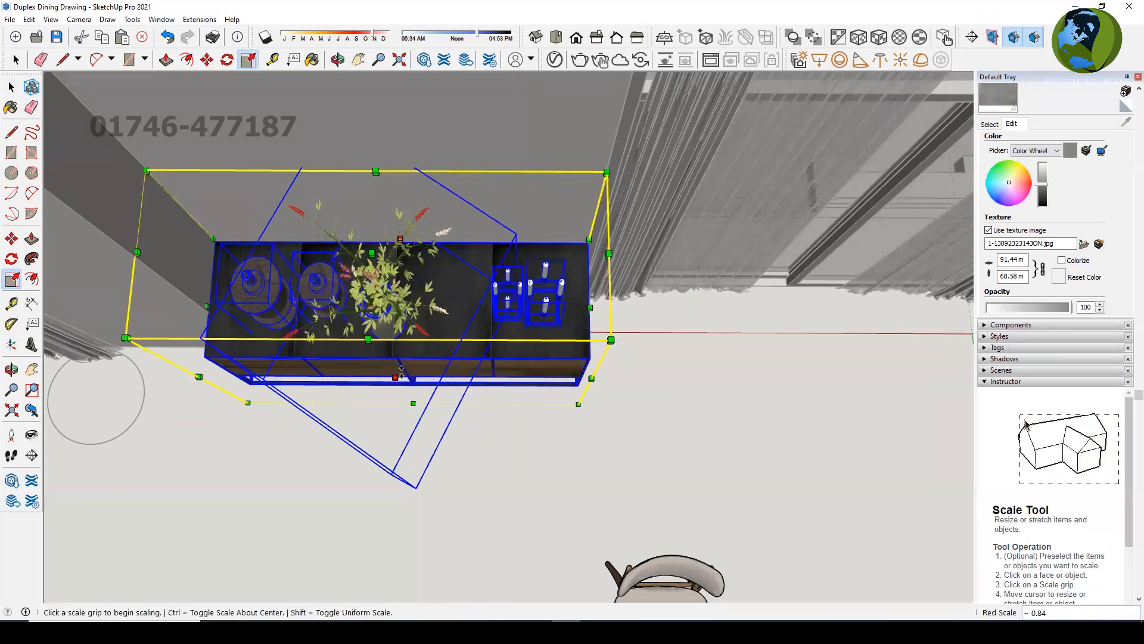
click(396, 378)
click(197, 307)
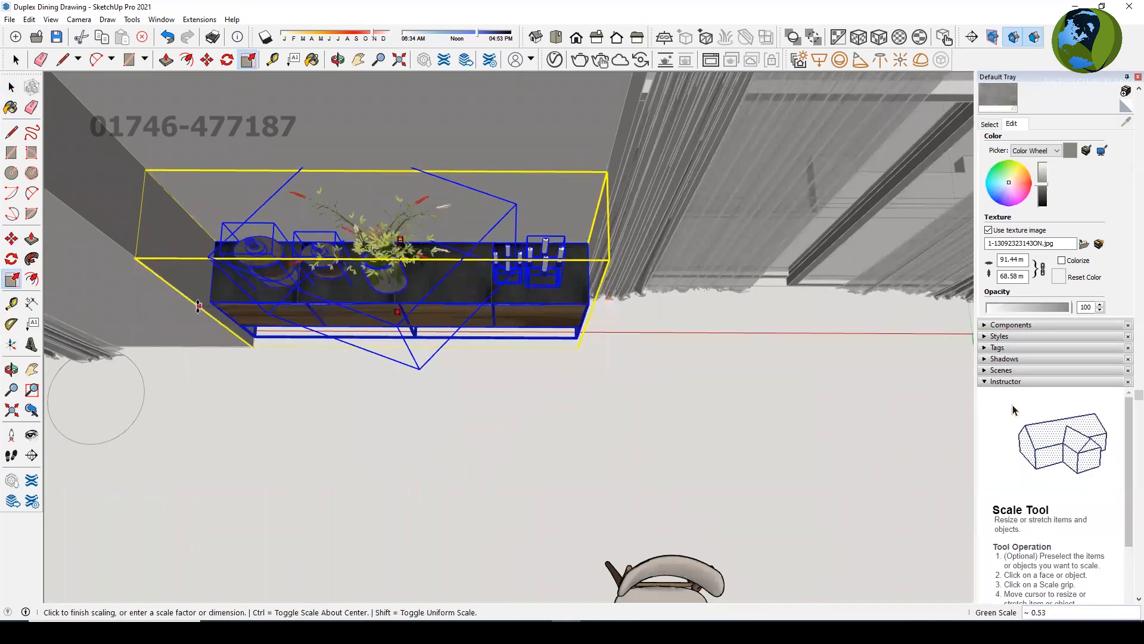
key(space)
Measure the depth of the wall projection beside the sideboard and check how the sideboard fits against it
middle_drag(581, 398, 280, 148)
key(t)
scroll(305, 256, up, 2)
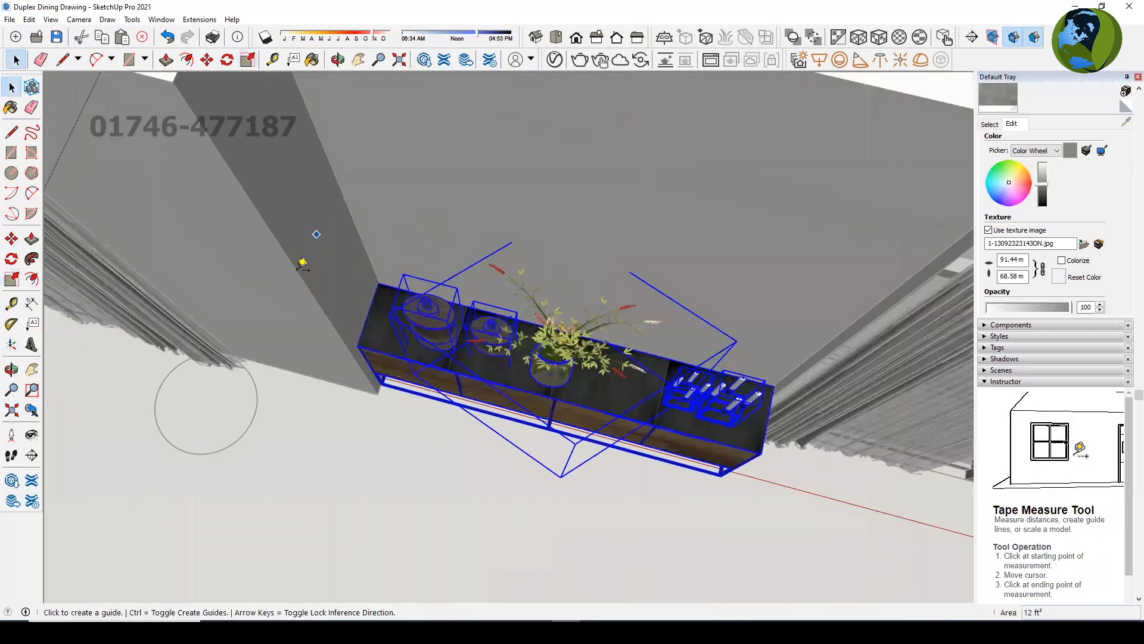
click(297, 271)
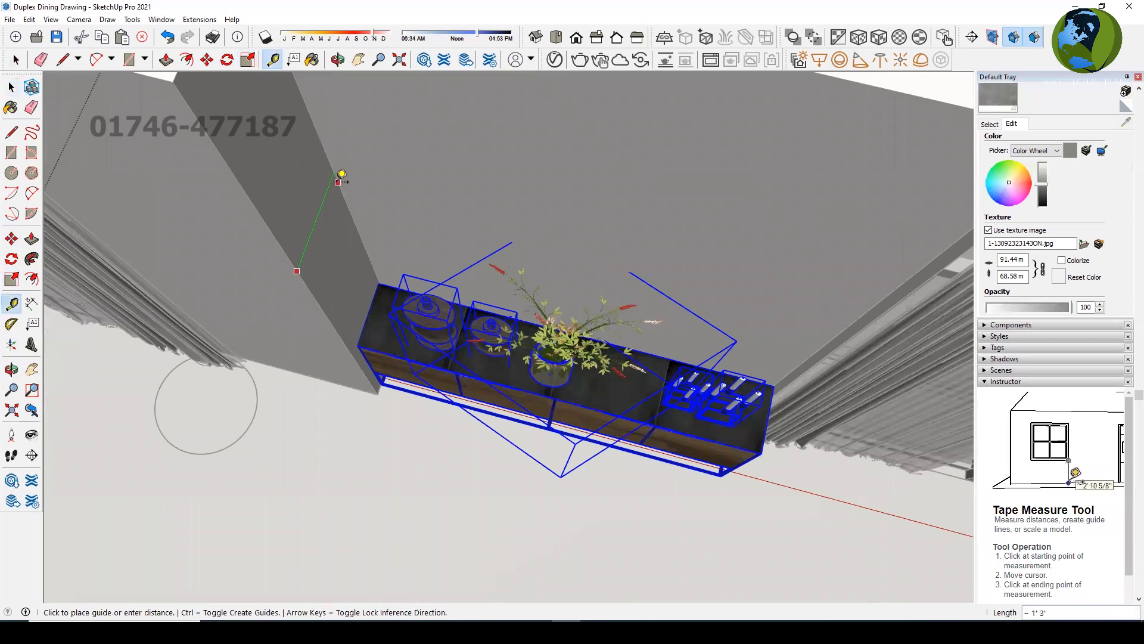
key(Escape)
key(space)
scroll(464, 383, down, 2)
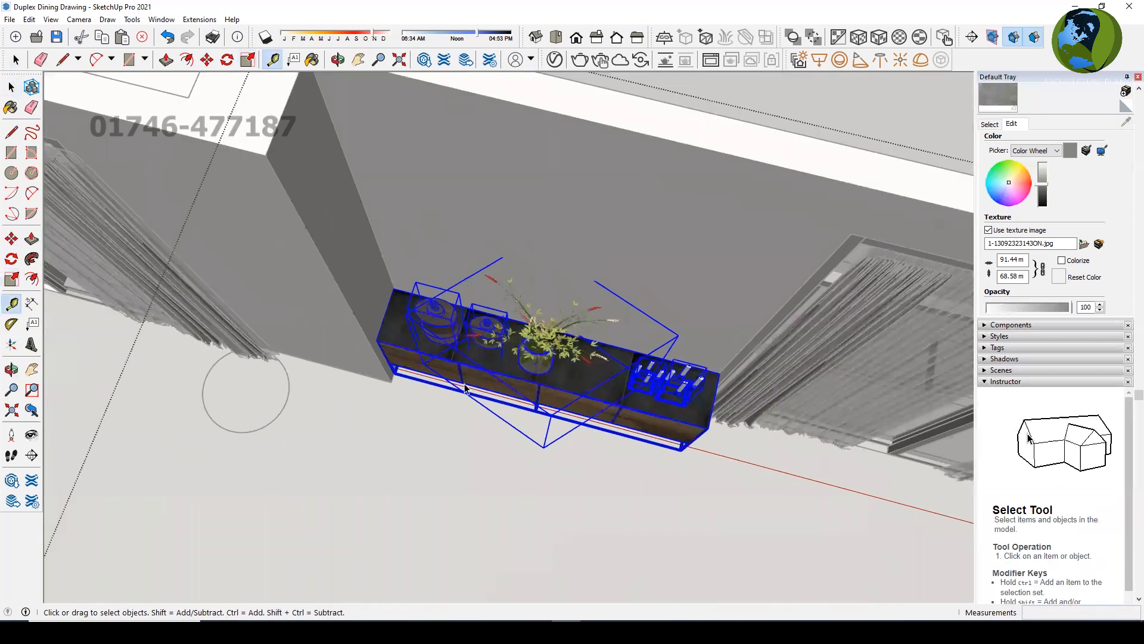
click(524, 416)
scroll(539, 428, up, 2)
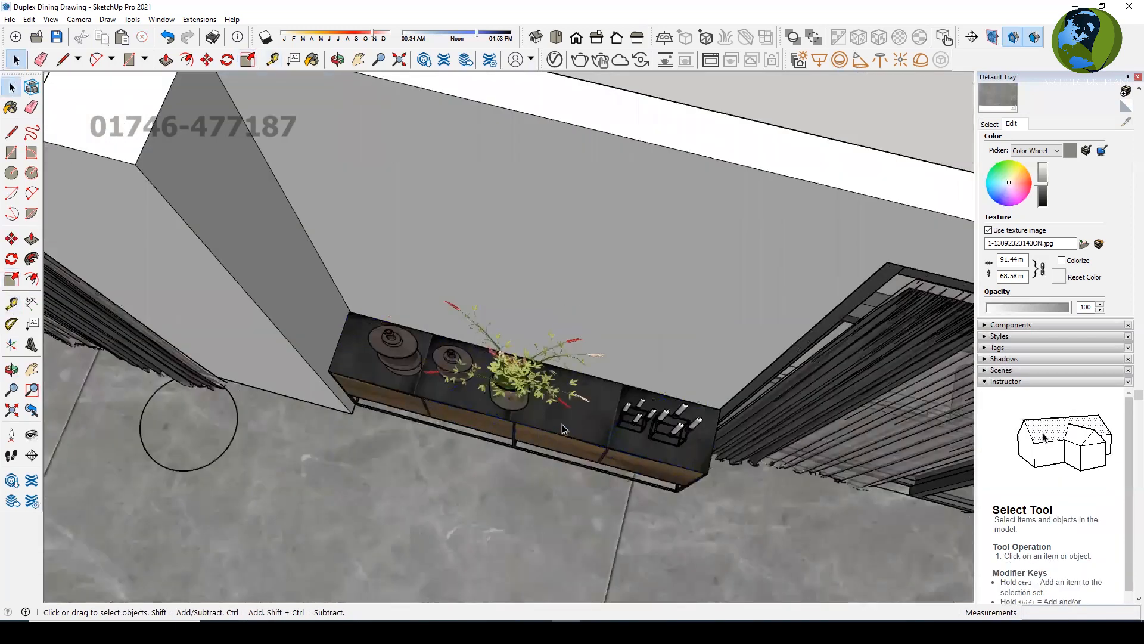
click(539, 427)
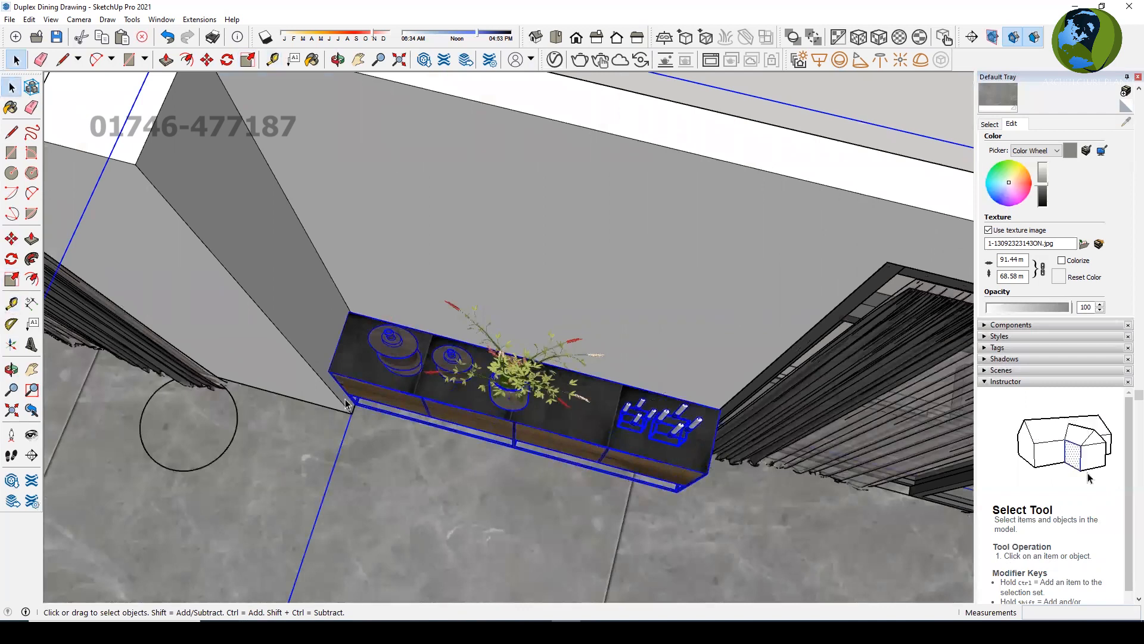
middle_drag(379, 332, 388, 312)
Reopen the furniture group and scale the sideboard with its decorations to about 1.17 along the green axis
double_click(476, 408)
click(480, 413)
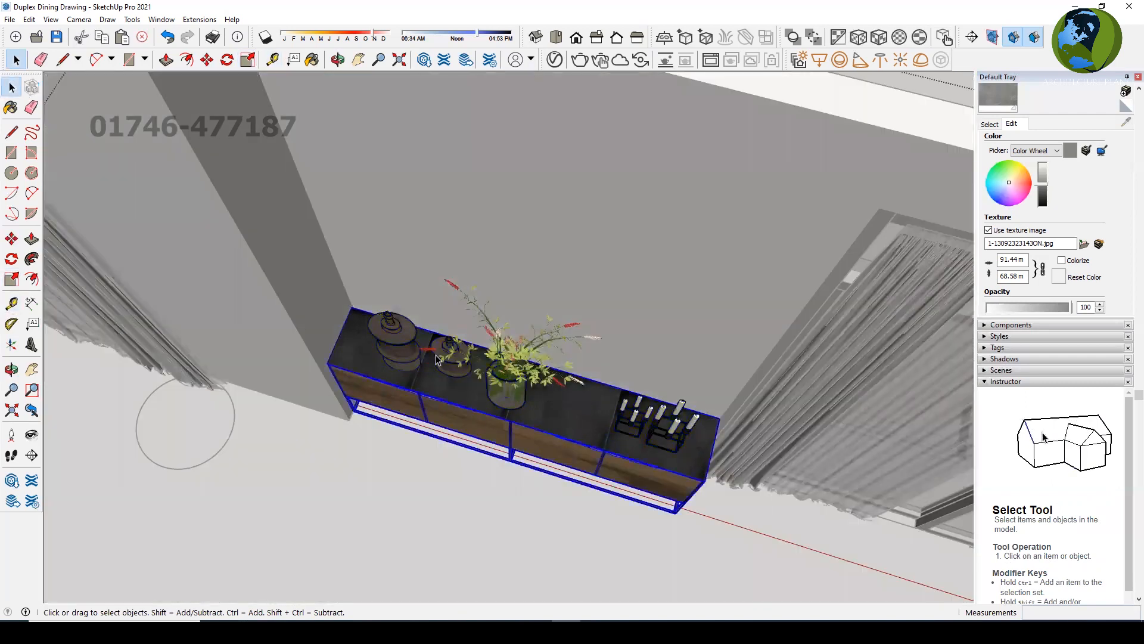
scroll(456, 263, down, 1)
scroll(489, 290, down, 2)
middle_drag(511, 343, 344, 294)
mouse_move(470, 371)
middle_down()
mouse_move(416, 341)
mouse_move(471, 393)
middle_up()
key(s)
scroll(479, 391, up, 1)
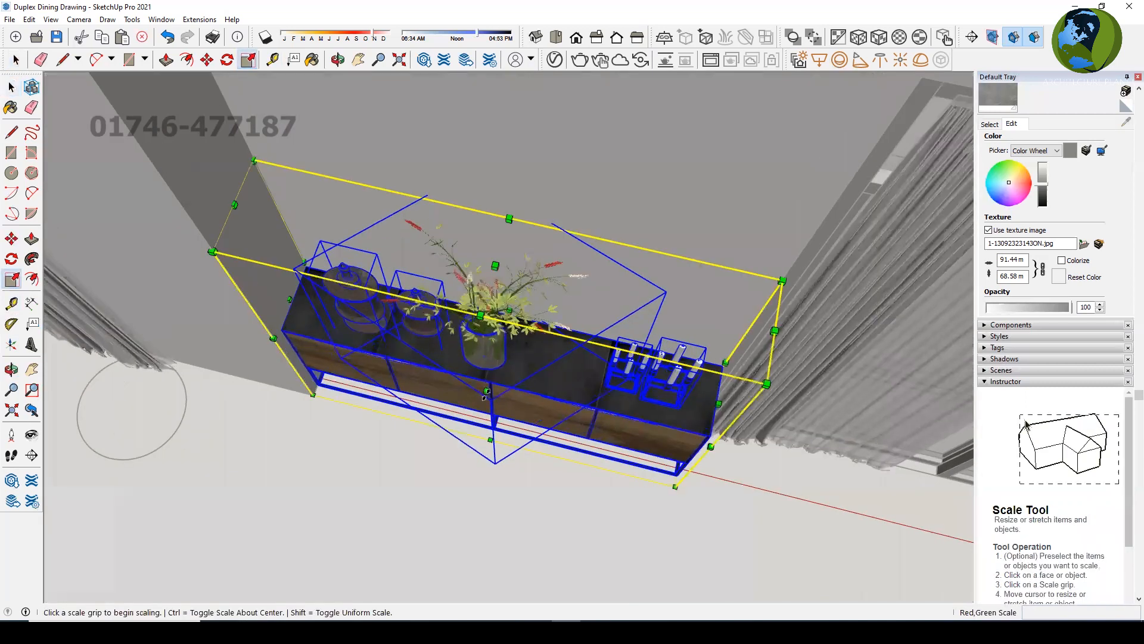
click(485, 391)
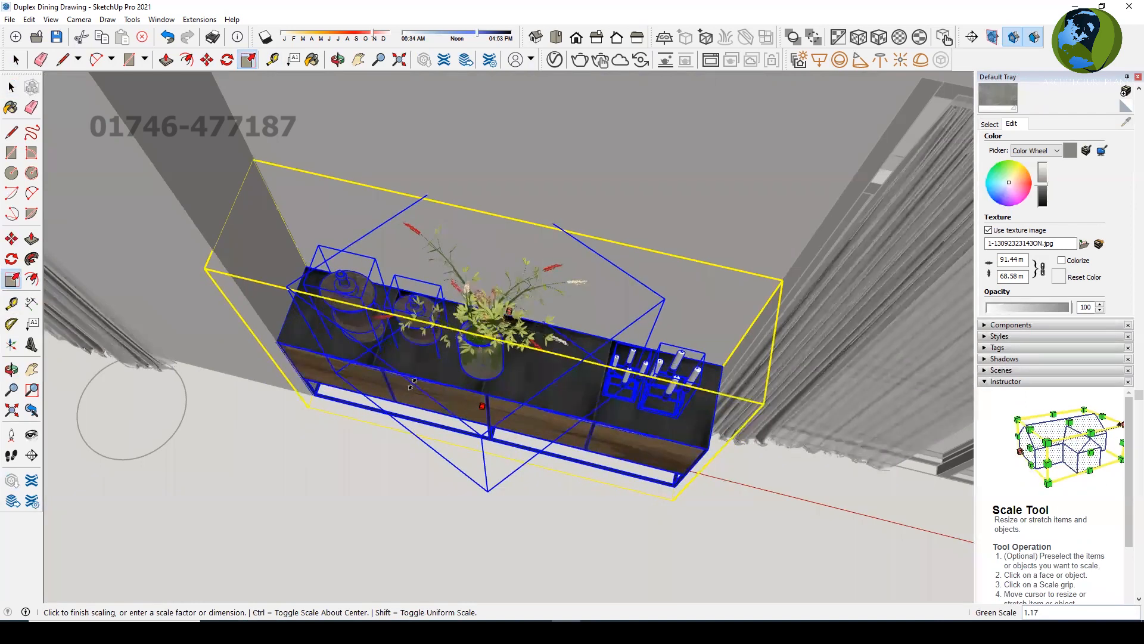
click(412, 386)
key(space)
Examine the resized sideboard, its urns, vase and candle holders, and its fit between the wall projection and the curtain
scroll(496, 460, down, 5)
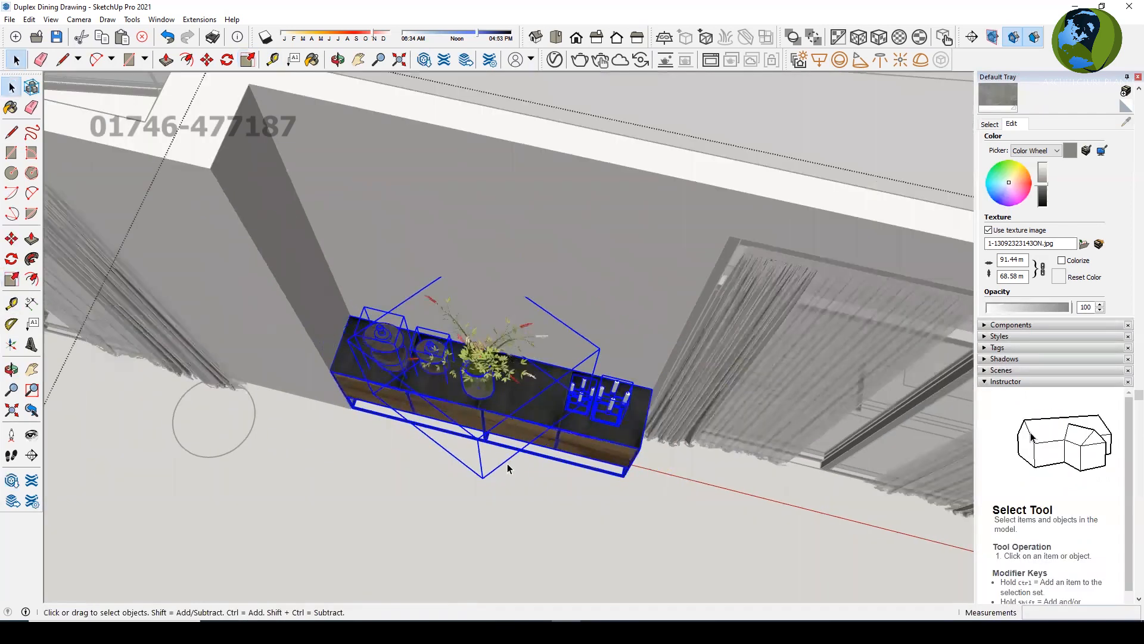
scroll(515, 446, down, 2)
middle_drag(515, 446, 574, 353)
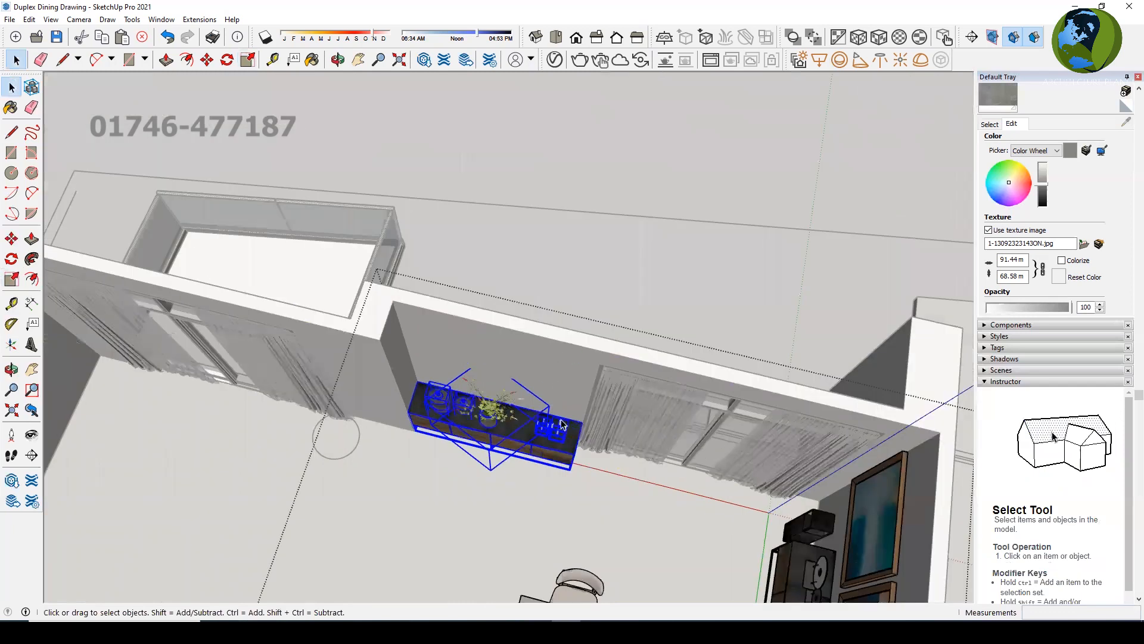
scroll(533, 423, up, 3)
middle_drag(534, 422, 556, 358)
middle_drag(648, 335, 546, 495)
scroll(534, 463, up, 3)
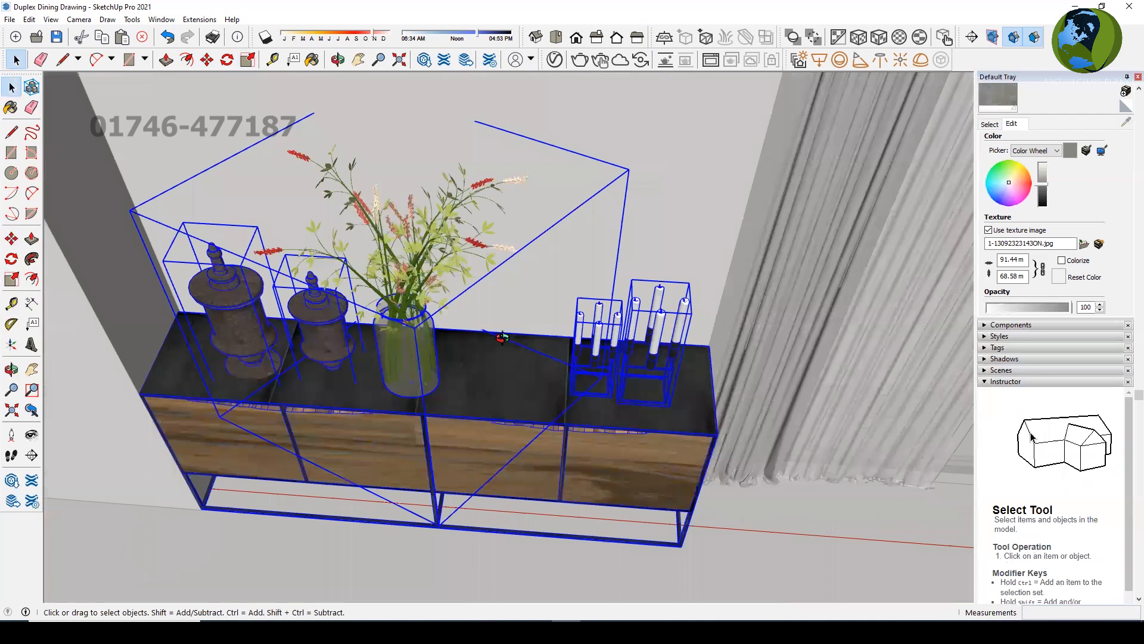
middle_drag(466, 388, 549, 416)
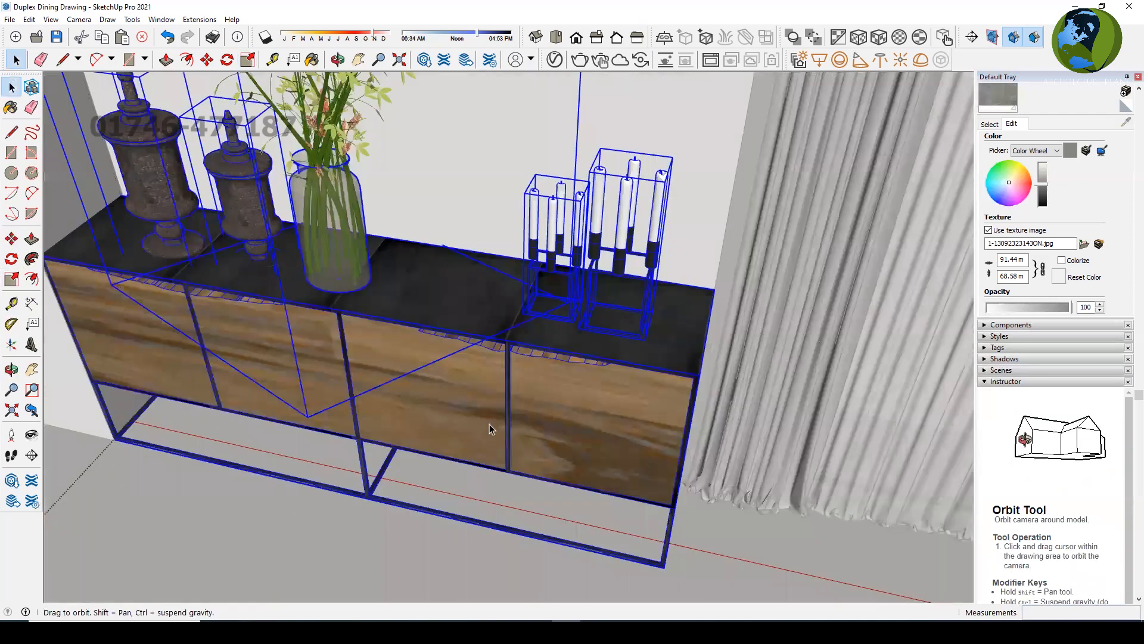
scroll(499, 411, down, 5)
scroll(548, 449, up, 3)
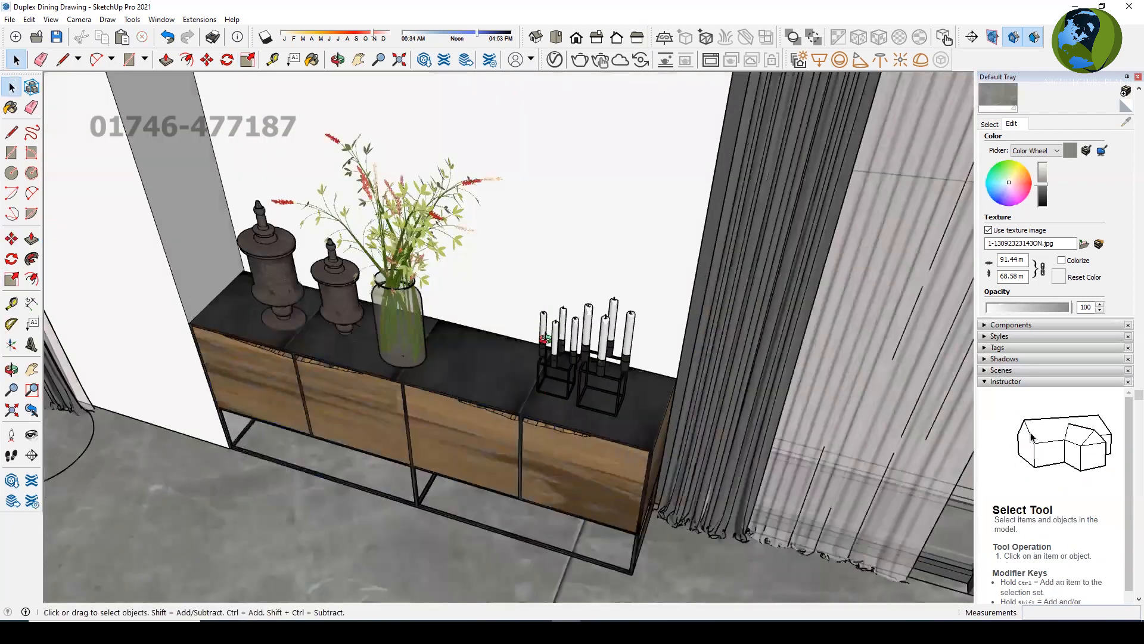
middle_drag(544, 338, 556, 300)
scroll(579, 530, down, 5)
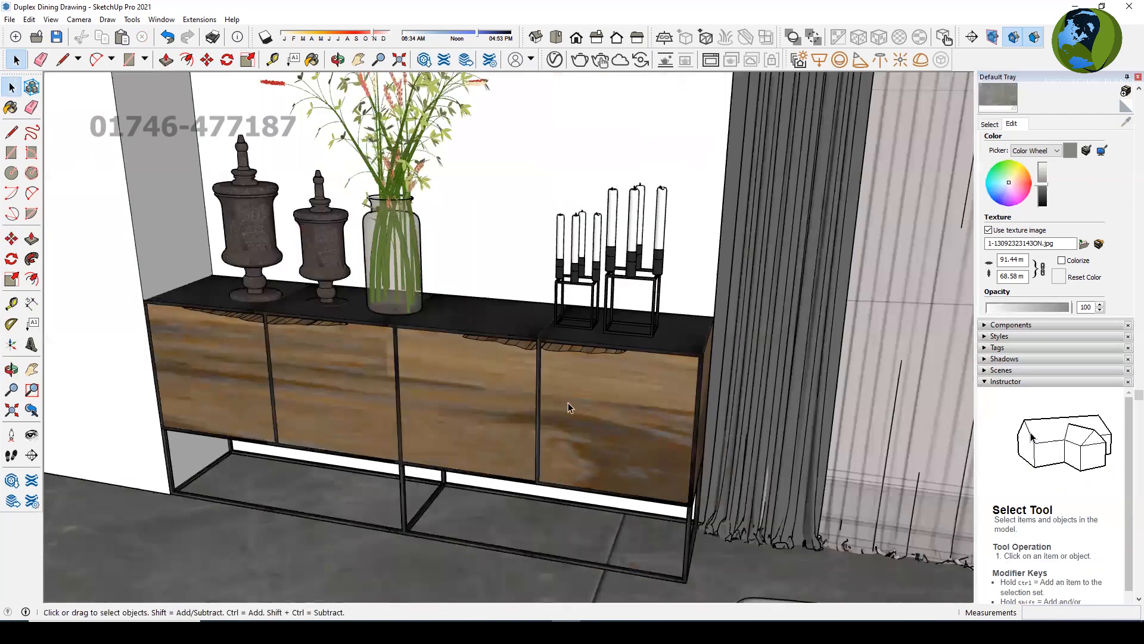
scroll(449, 321, up, 5)
middle_drag(625, 298, 578, 471)
click(520, 444)
middle_drag(520, 444, 474, 450)
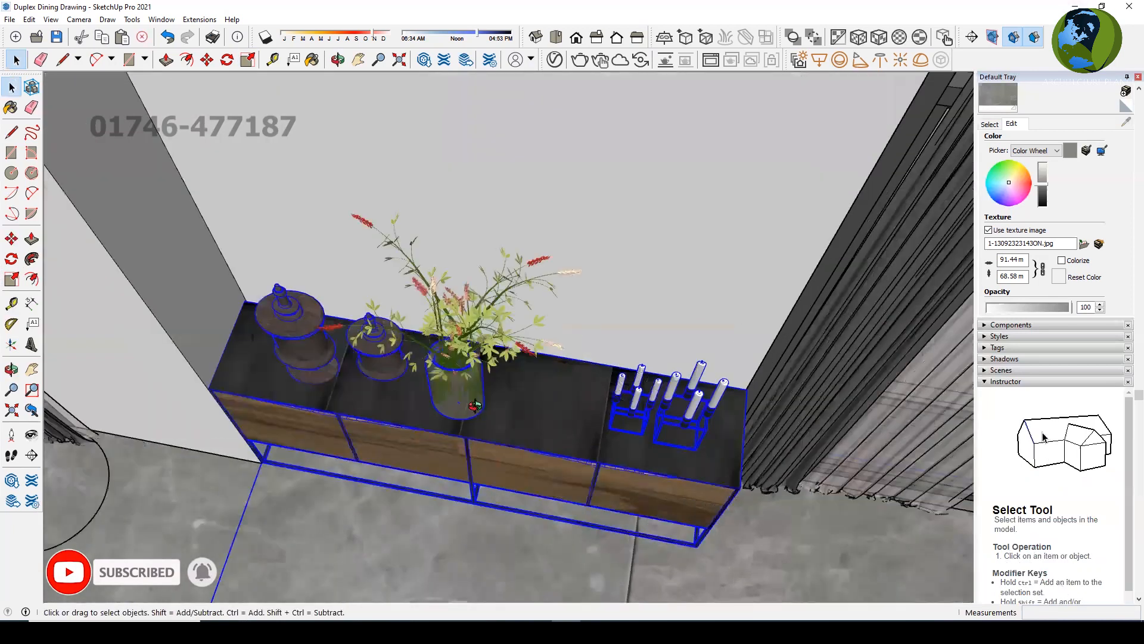
Examine the dining room layout from above, including the placement of the dining set between the two sideboards
middle_drag(477, 408, 486, 444)
scroll(496, 344, down, 3)
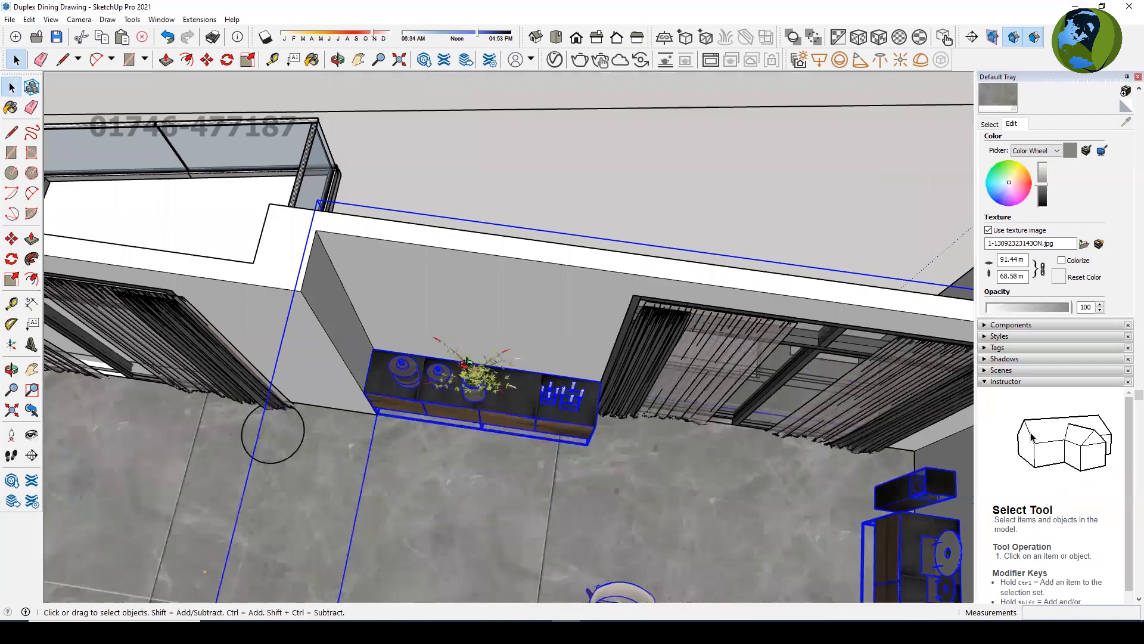
scroll(463, 362, down, 3)
scroll(480, 266, down, 2)
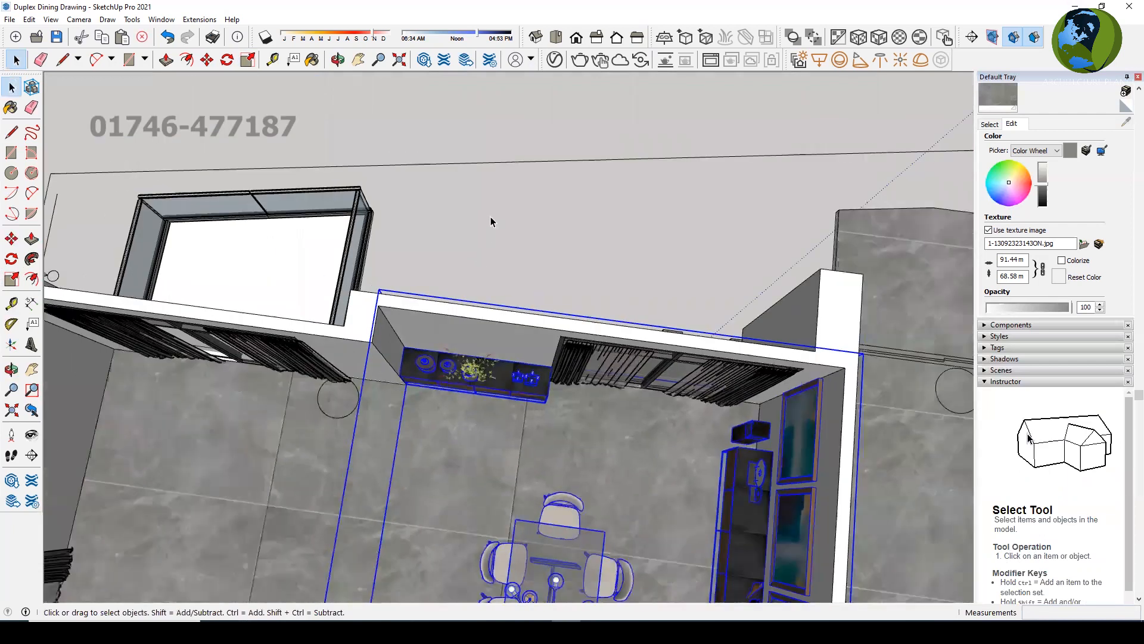
scroll(510, 254, down, 2)
middle_drag(502, 410, 573, 496)
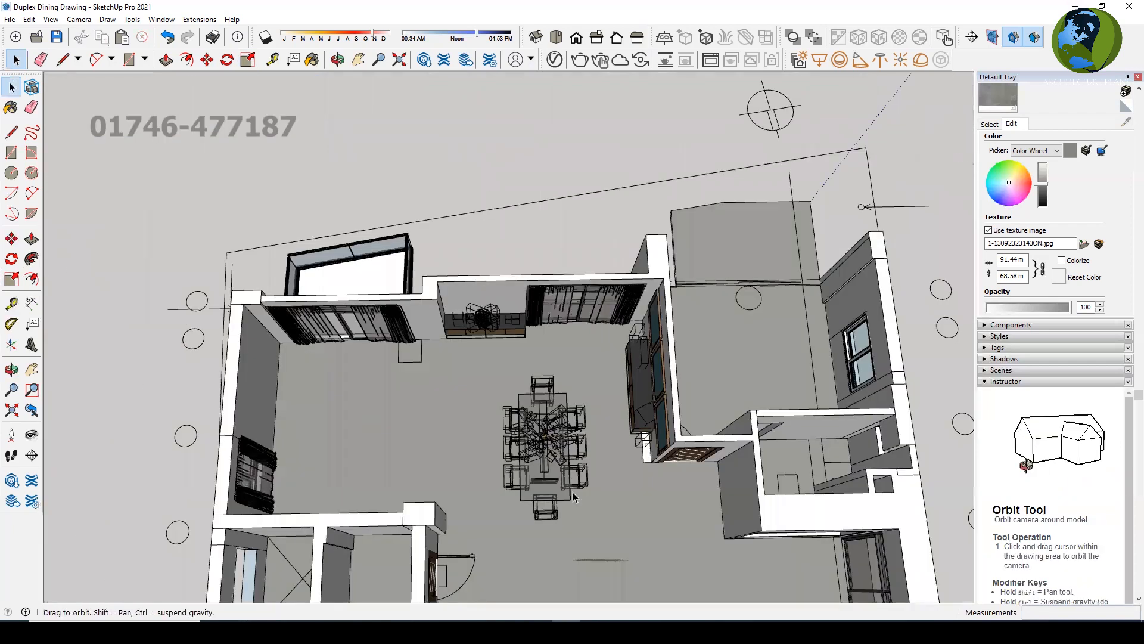
scroll(574, 492, up, 2)
Open the furniture group and move the dining table set with its chandelier about 3' 2" along the green axis towards the window wall
click(497, 335)
middle_drag(484, 410, 511, 410)
scroll(538, 421, up, 2)
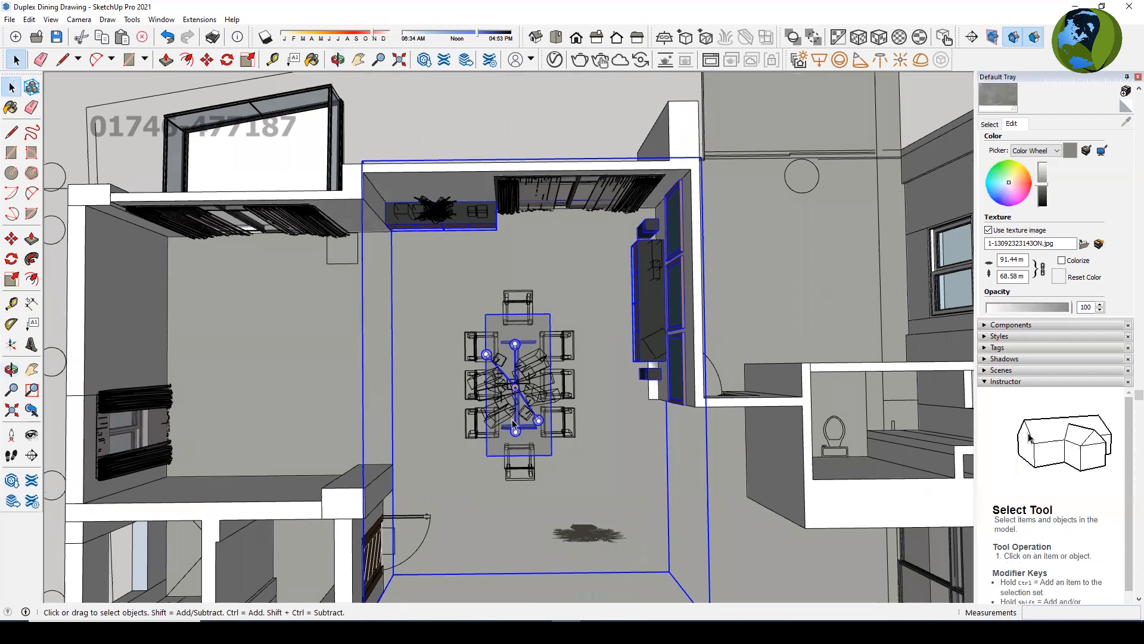
scroll(512, 419, up, 2)
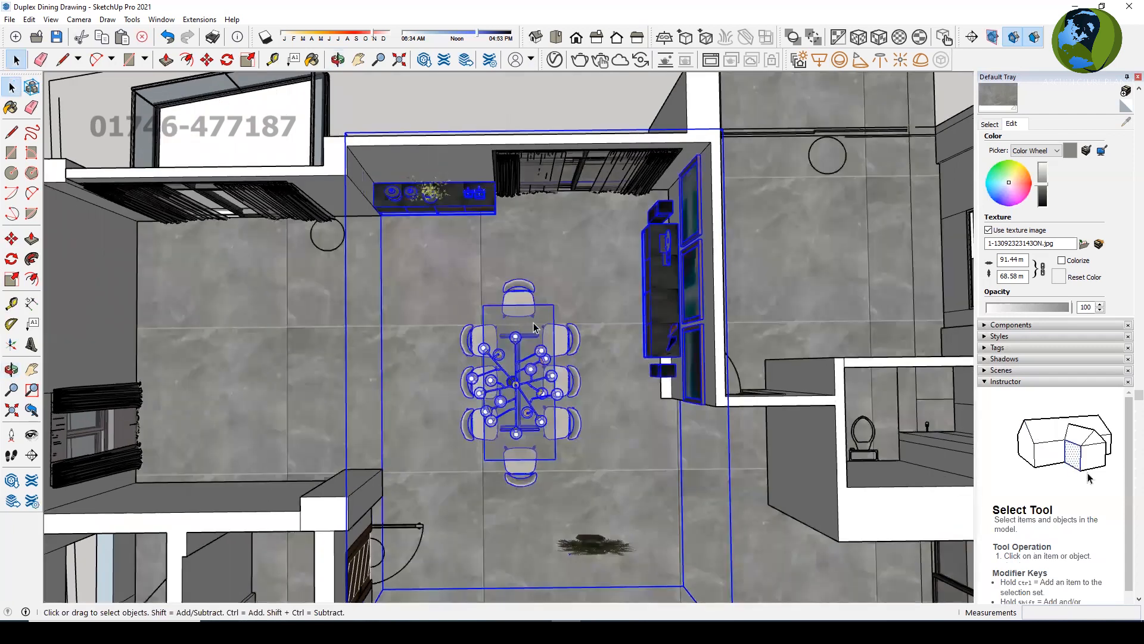
double_click(524, 321)
click(503, 322)
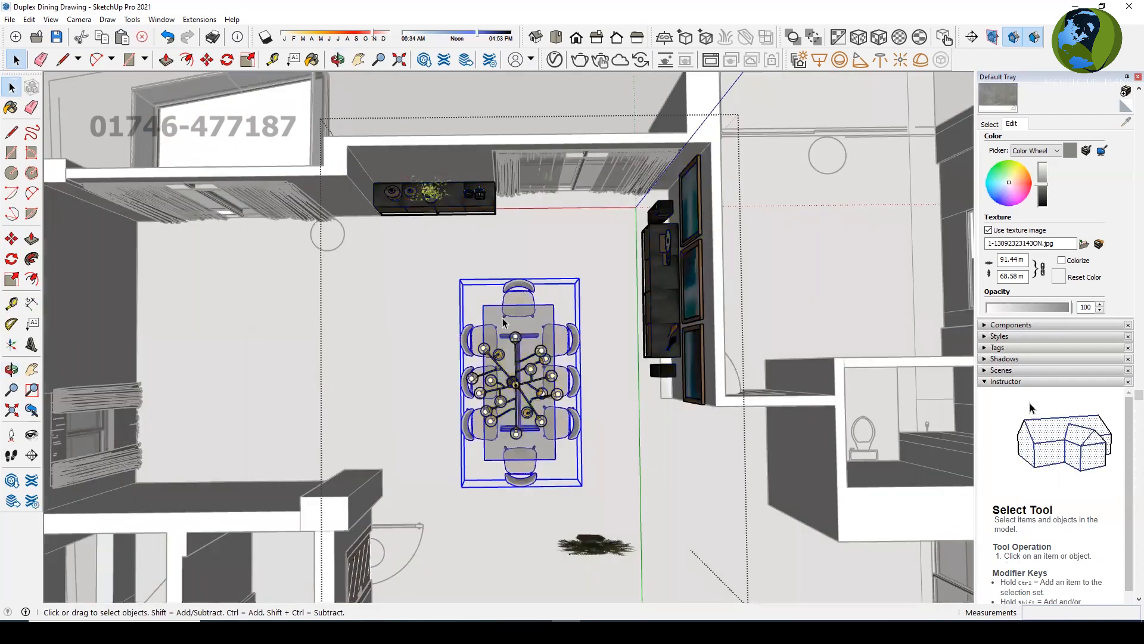
drag(430, 259, 579, 486)
key(m)
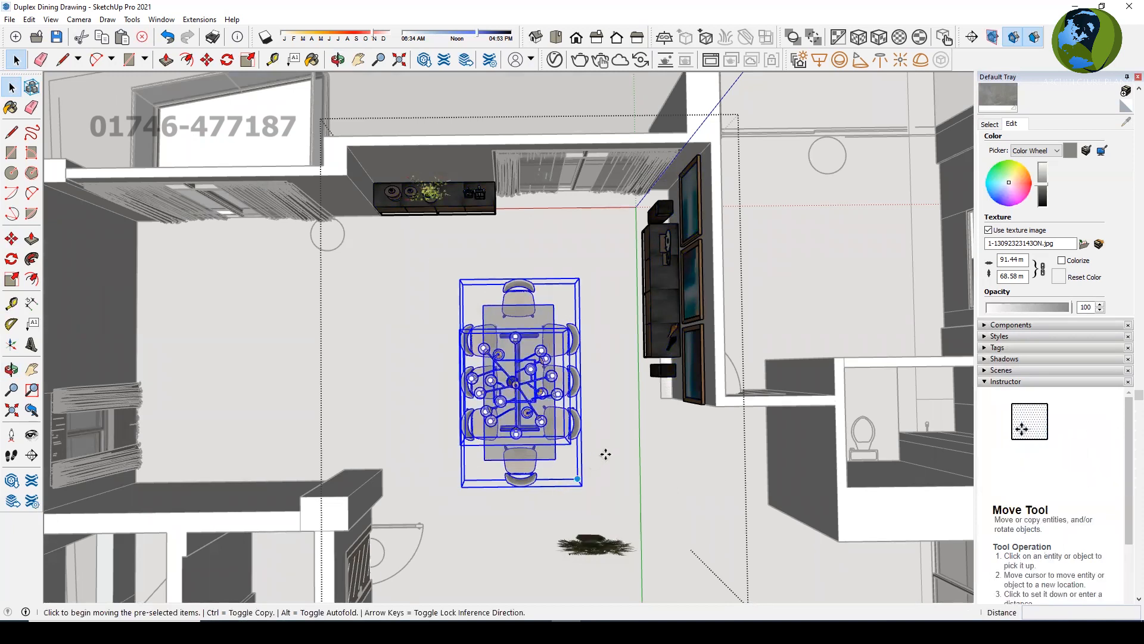
click(606, 454)
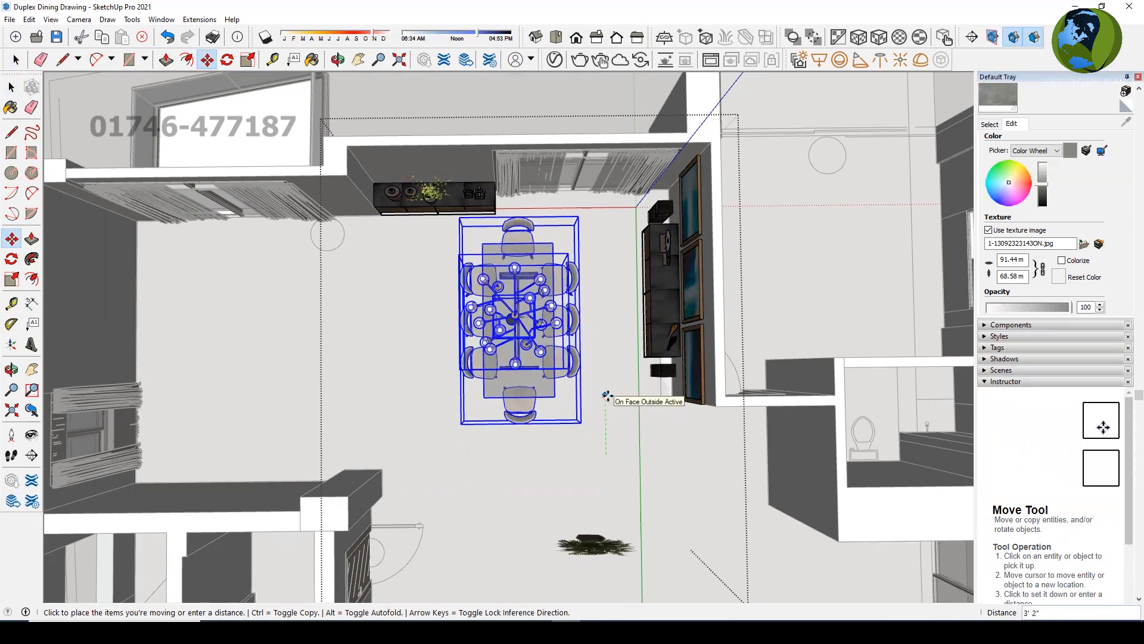
key(space)
In top view, move the dining set and chandelier about 1' along the red axis towards the sideboard beneath the paintings
click(556, 37)
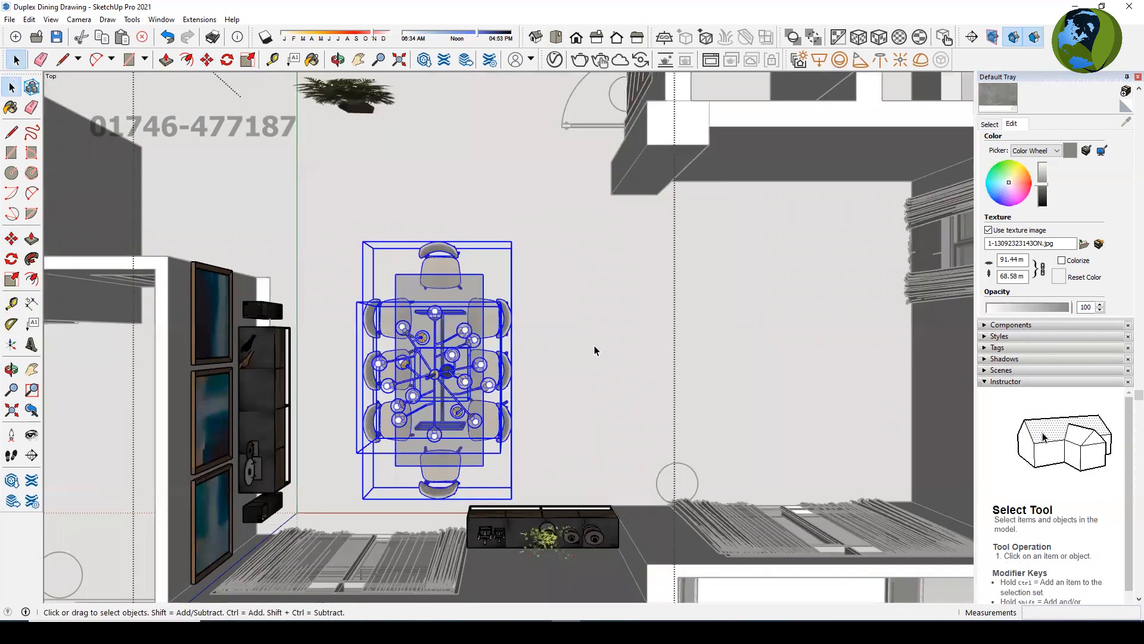
scroll(664, 280, down, 4)
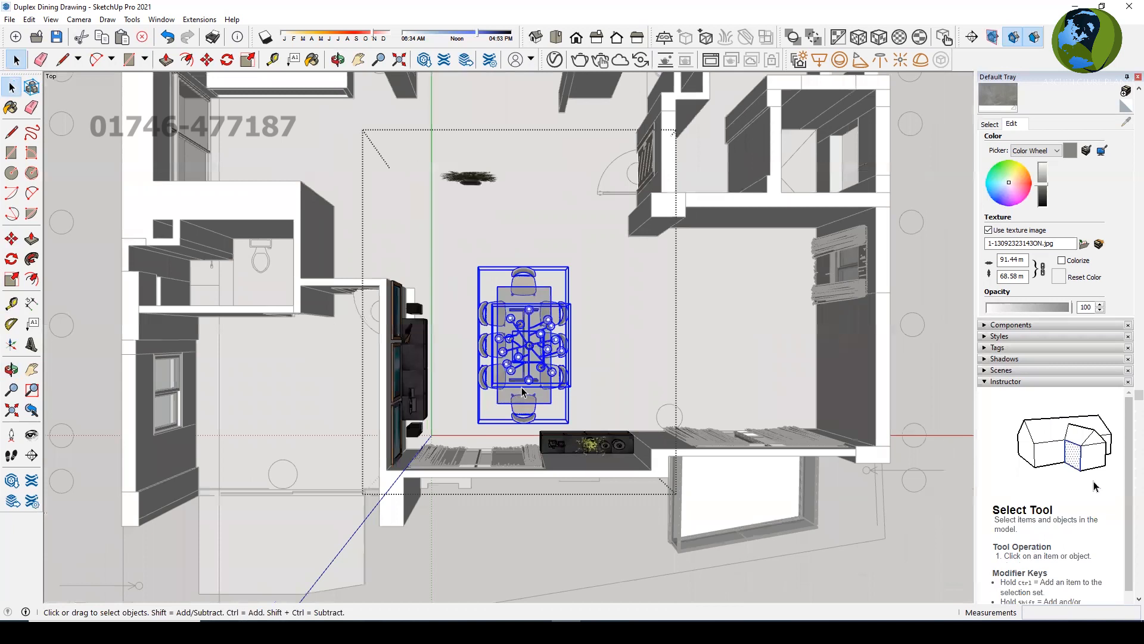
scroll(523, 391, up, 1)
key(m)
click(544, 217)
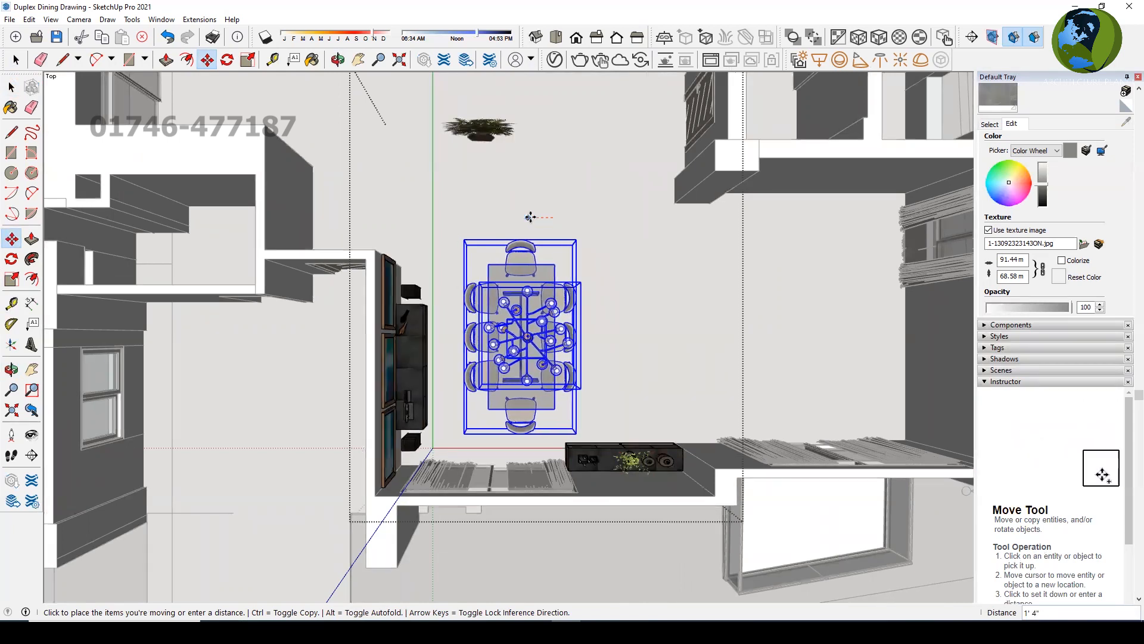
click(531, 217)
key(space)
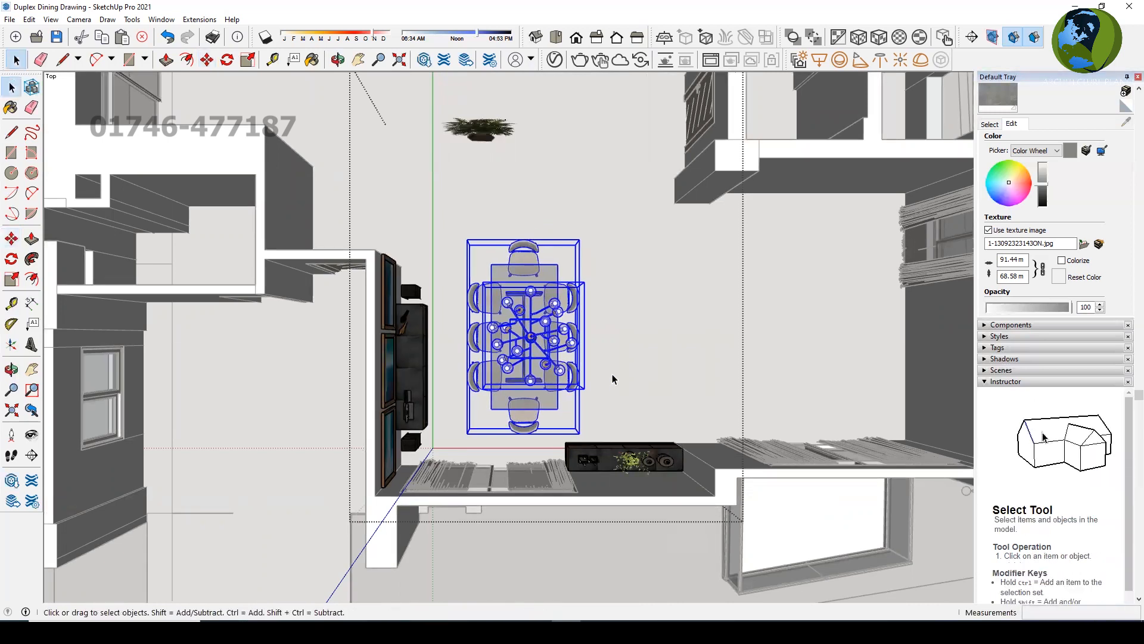
key(m)
click(615, 329)
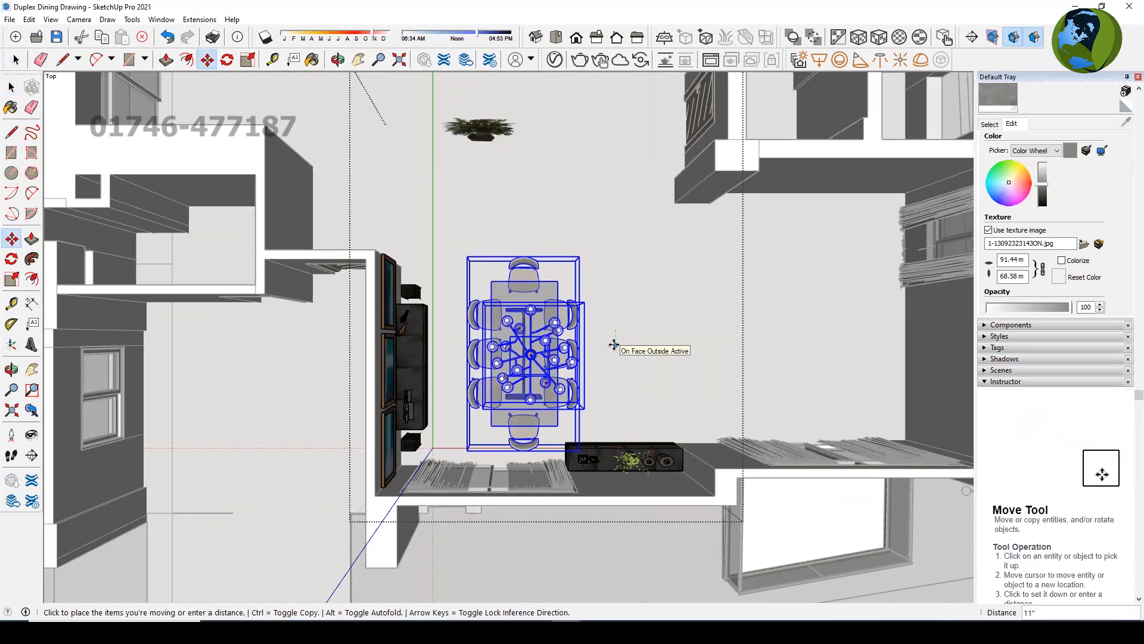
middle_drag(453, 352, 93, 287)
key(space)
Examine the furnished dining area from several angles, checking the table, chandelier, sideboards, paintings and curtains
middle_drag(574, 352, 193, 349)
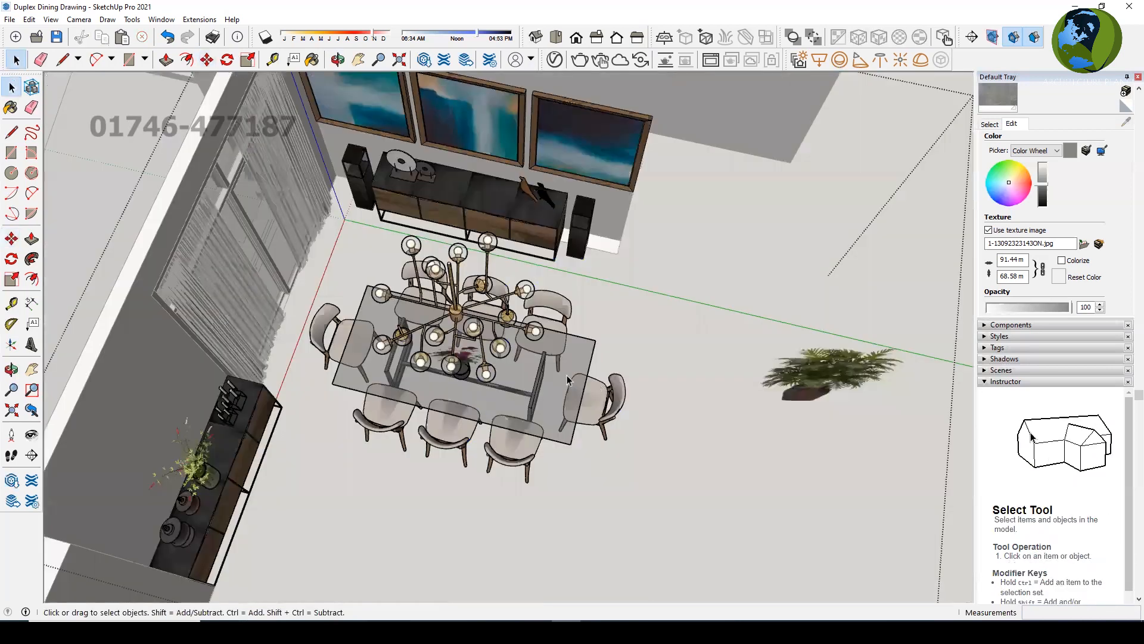
middle_drag(595, 459, 448, 299)
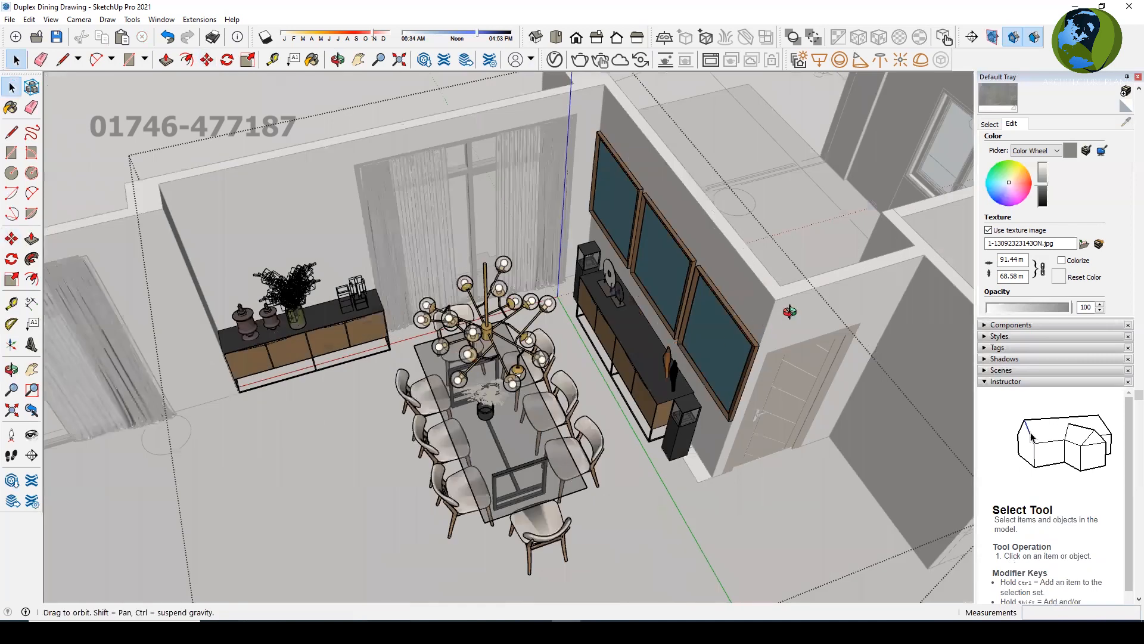
middle_drag(844, 195, 678, 218)
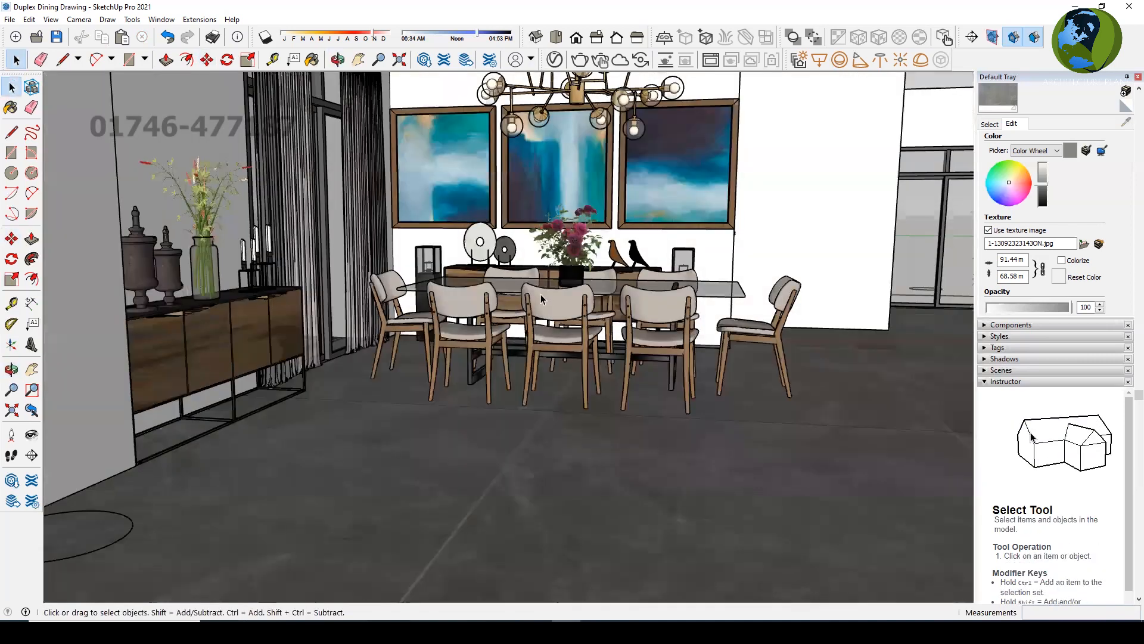
shift+middle_drag(539, 295, 530, 398)
middle_drag(538, 357, 494, 463)
middle_drag(250, 562, 741, 287)
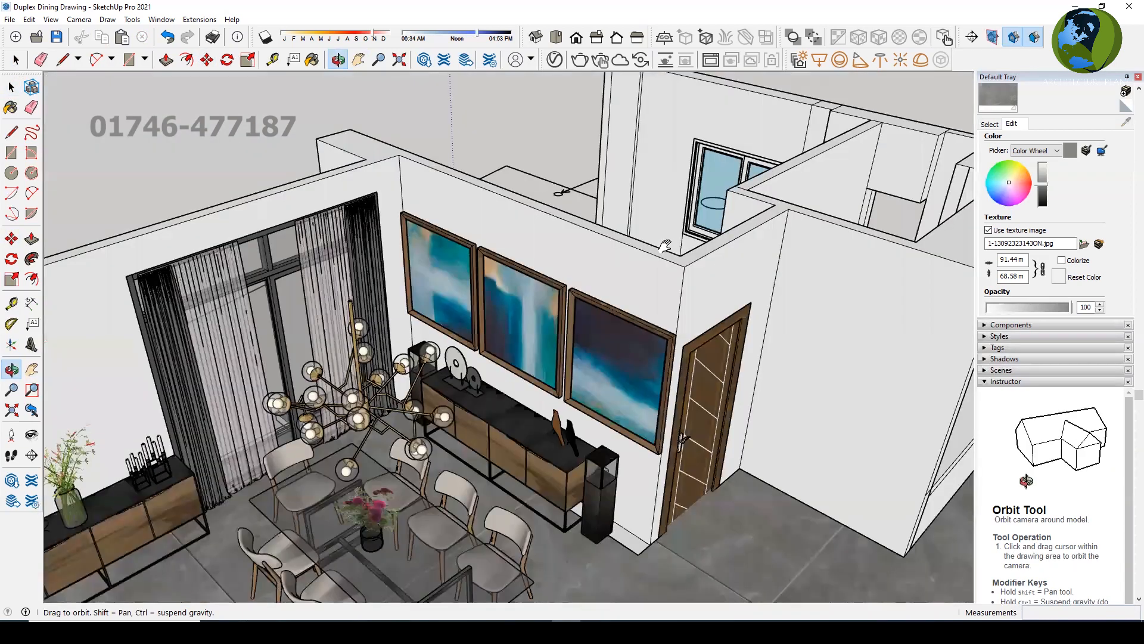
scroll(665, 246, down, 3)
middle_drag(665, 246, 634, 292)
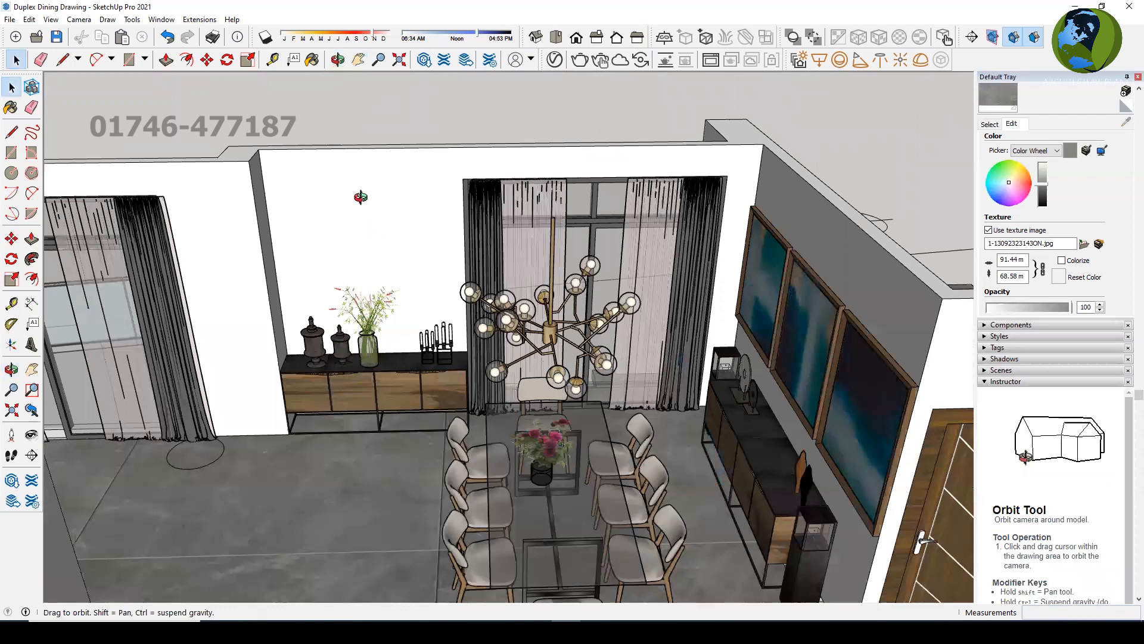
drag(361, 196, 362, 182)
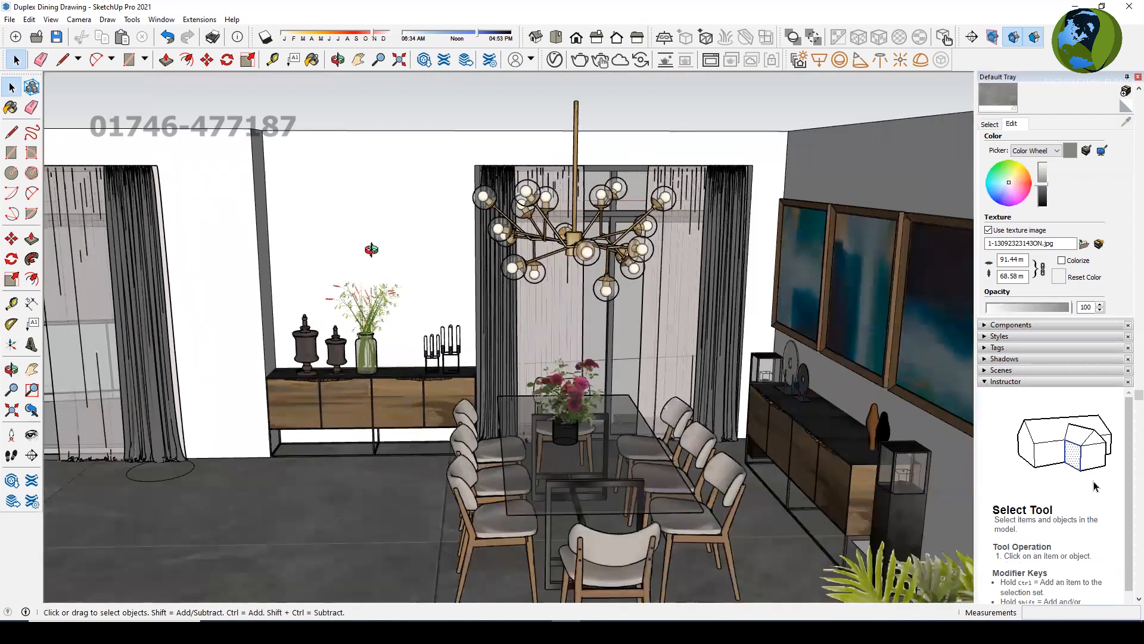
middle_drag(371, 249, 382, 241)
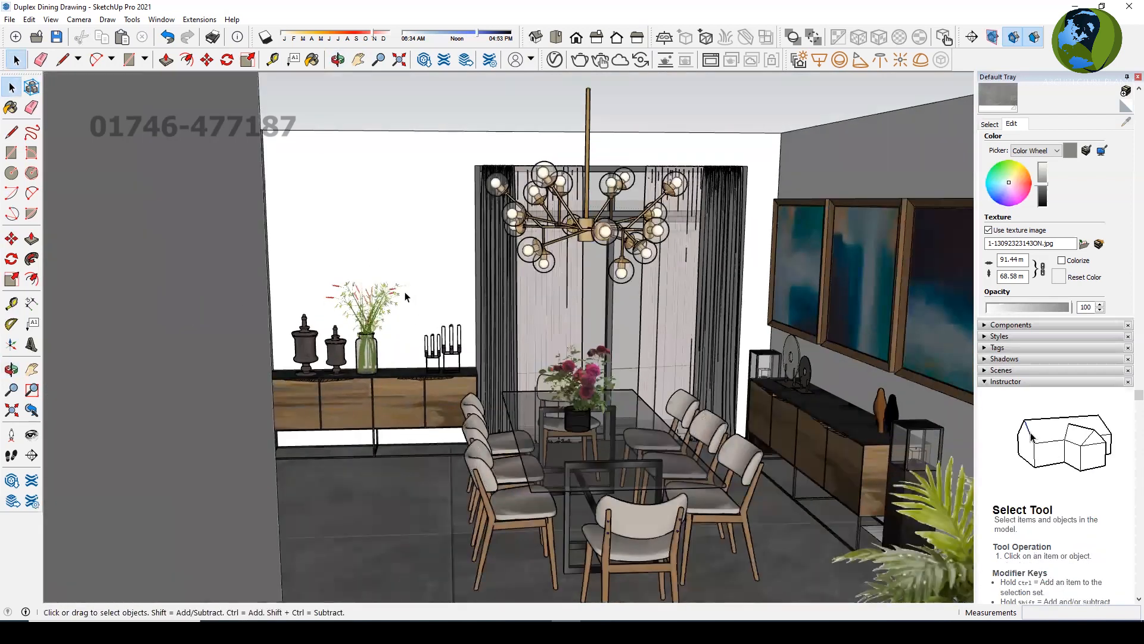
middle_drag(406, 296, 382, 288)
middle_drag(213, 421, 230, 383)
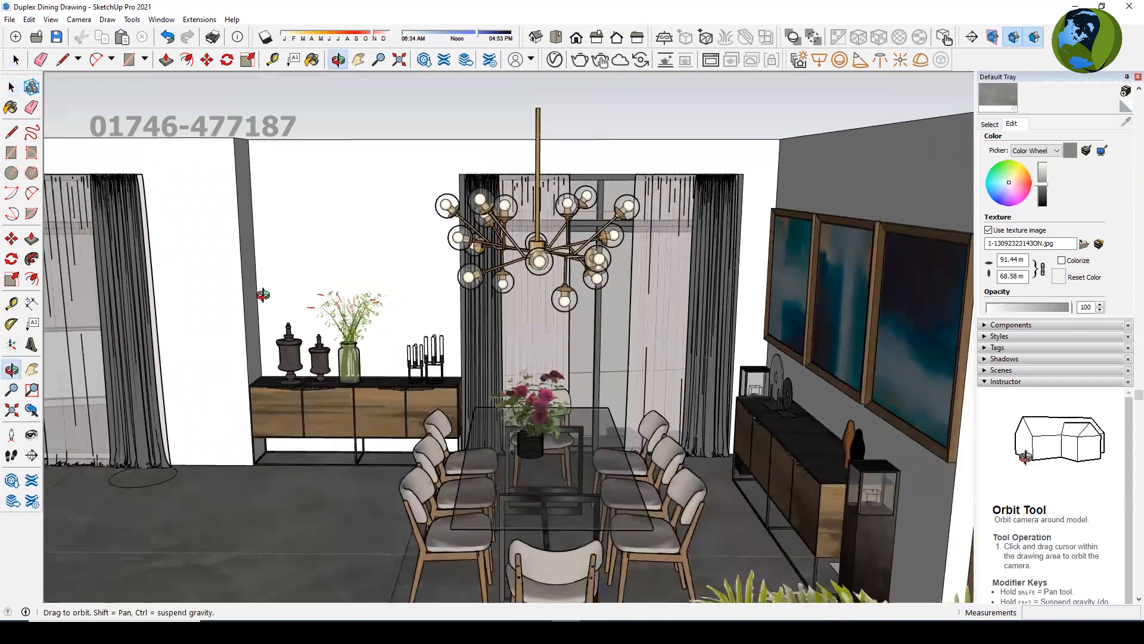
middle_drag(261, 312, 280, 411)
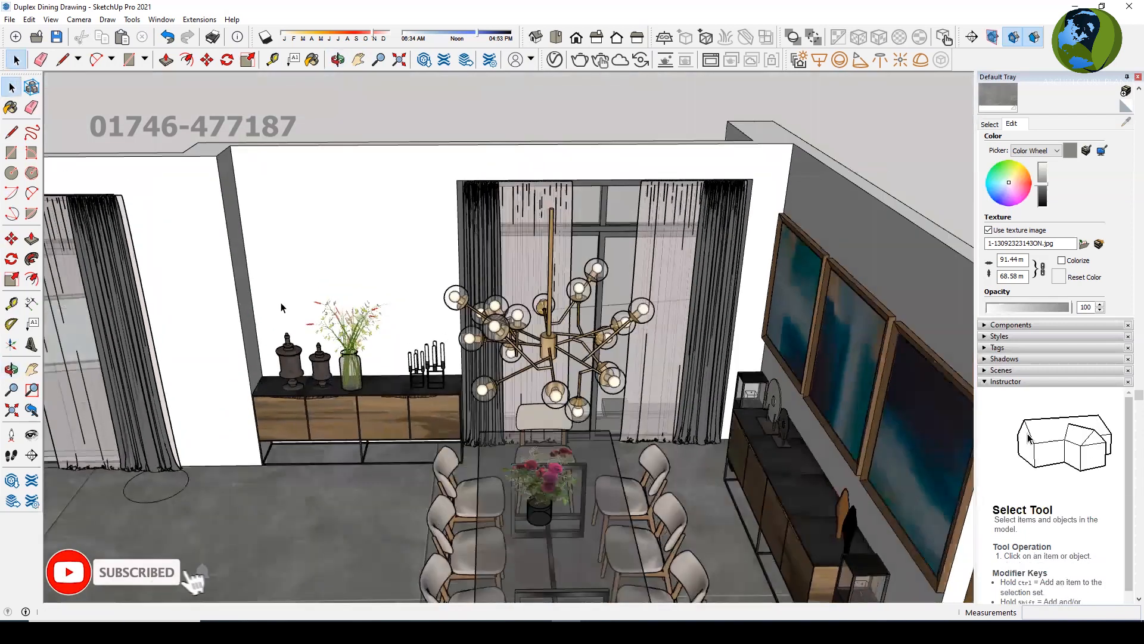
middle_drag(283, 308, 352, 283)
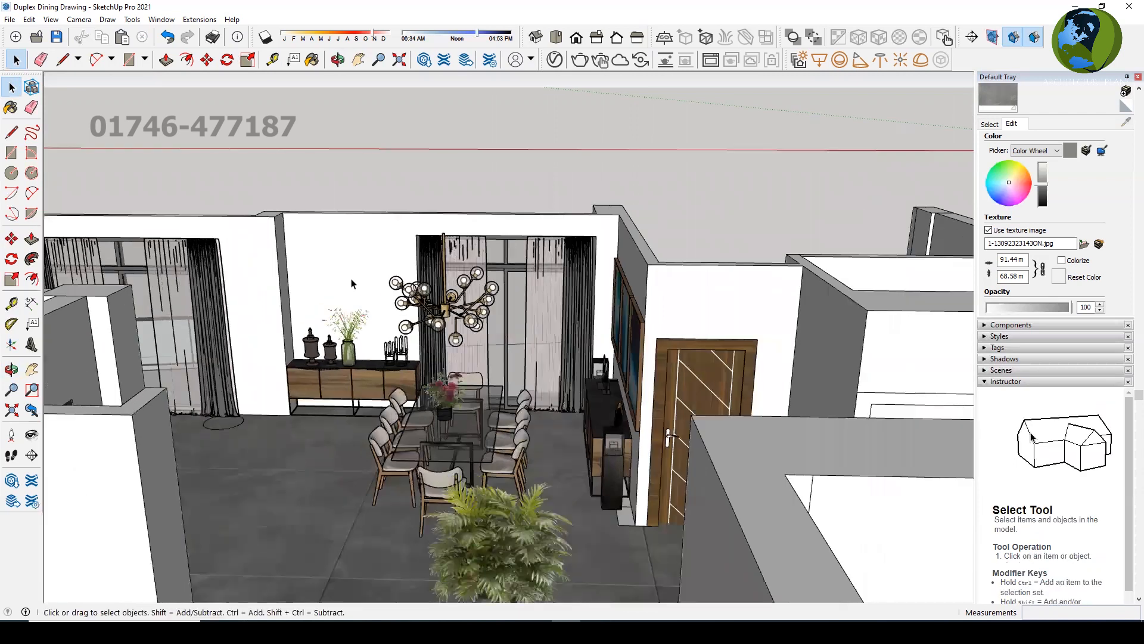
middle_drag(357, 238, 448, 408)
scroll(402, 156, down, 5)
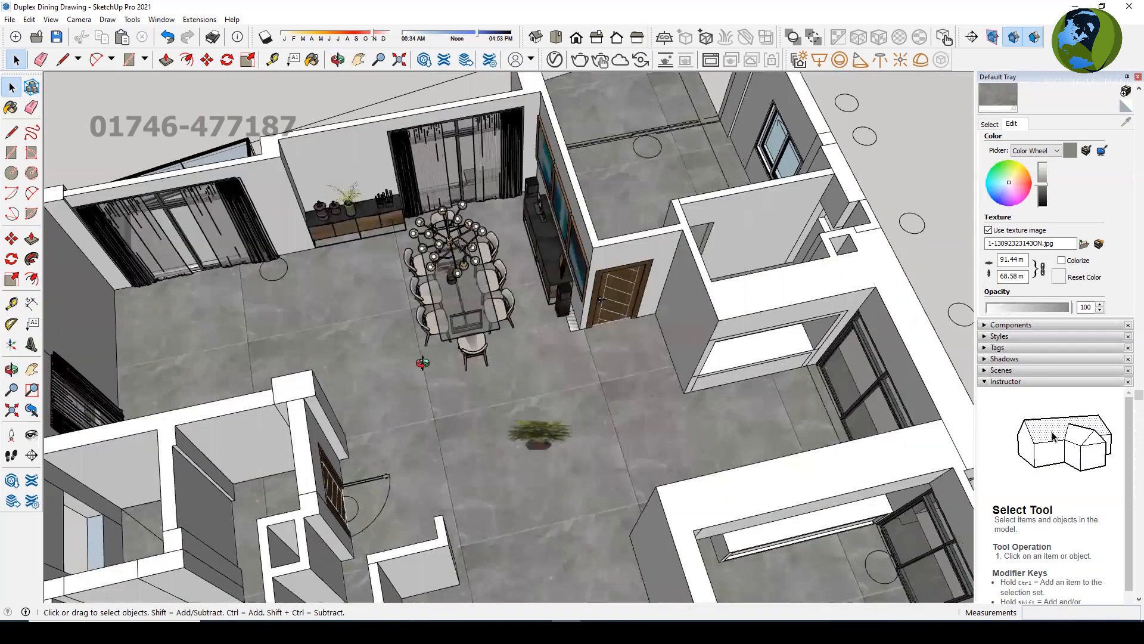
Open the furniture group and move the potted plant about 17' 5" across the floor to the curtained window behind the dining table
scroll(574, 506, up, 5)
scroll(574, 507, down, 3)
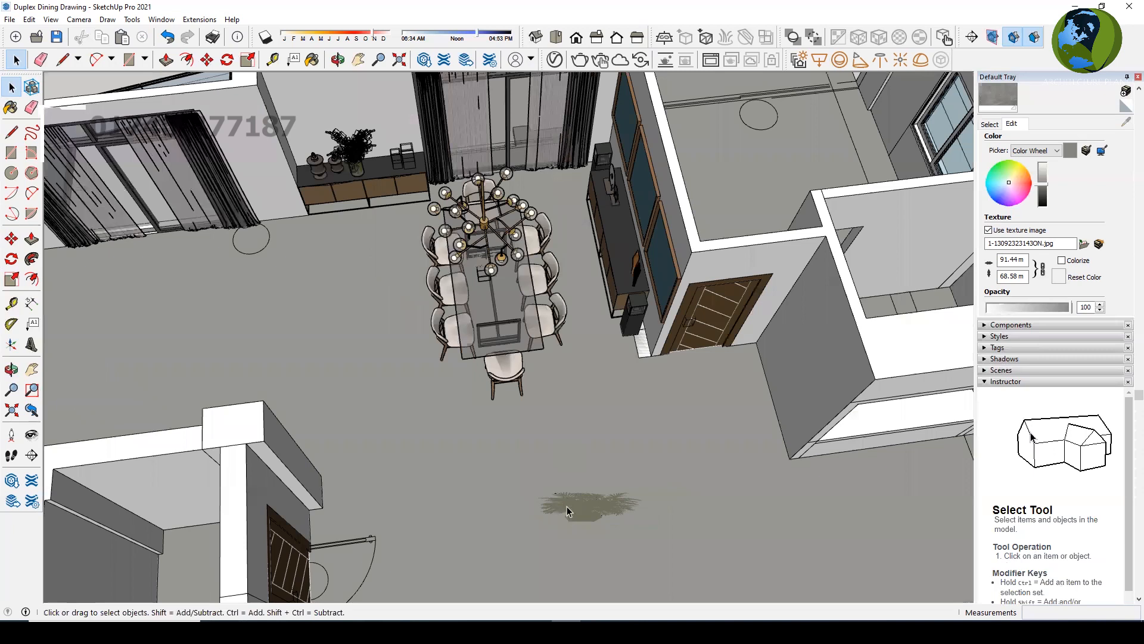
scroll(567, 506, down, 2)
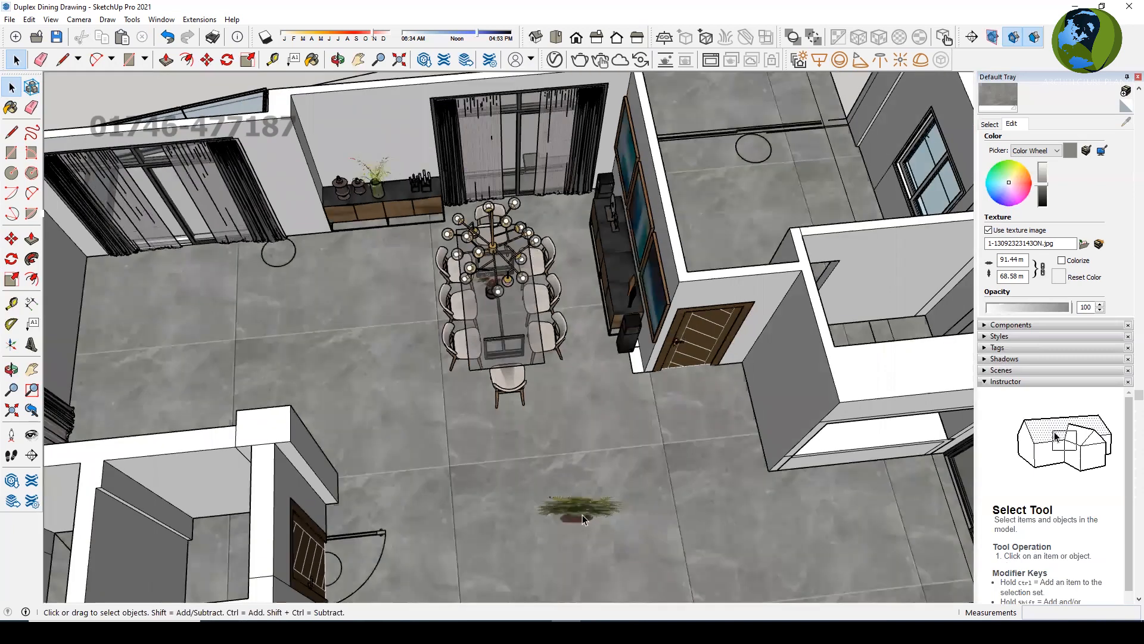
click(581, 507)
double_click(580, 507)
click(602, 517)
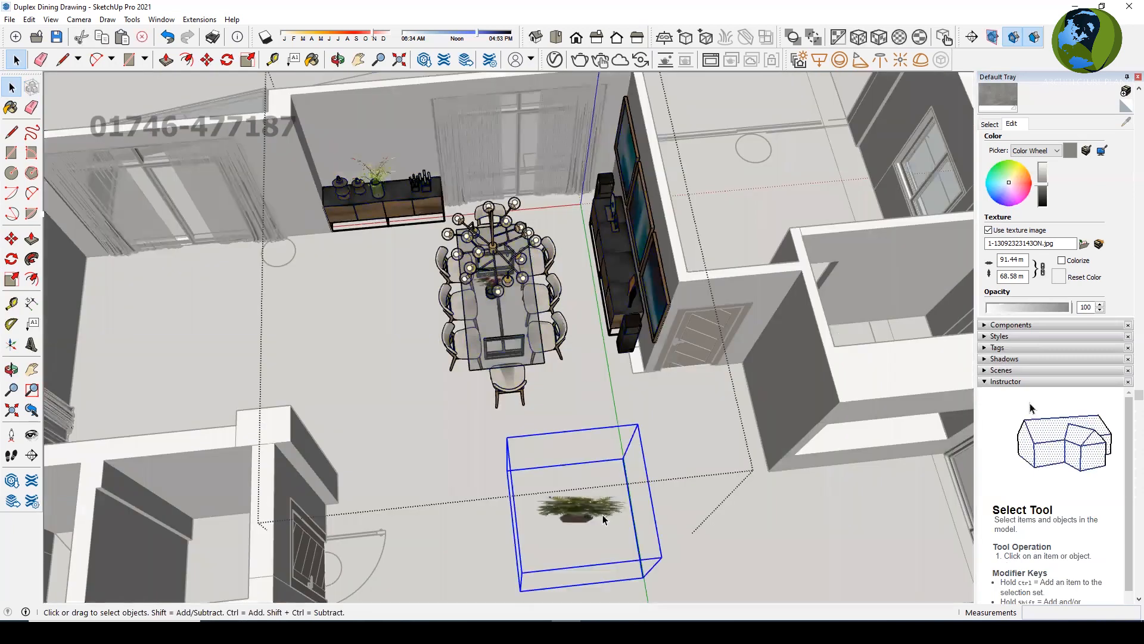
key(m)
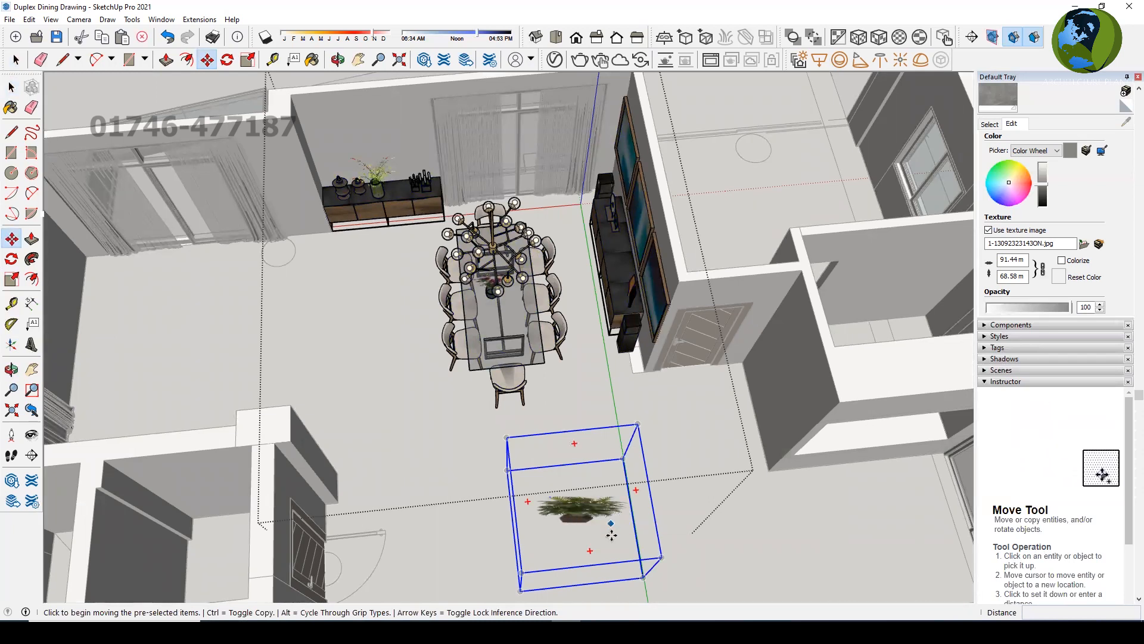
click(609, 534)
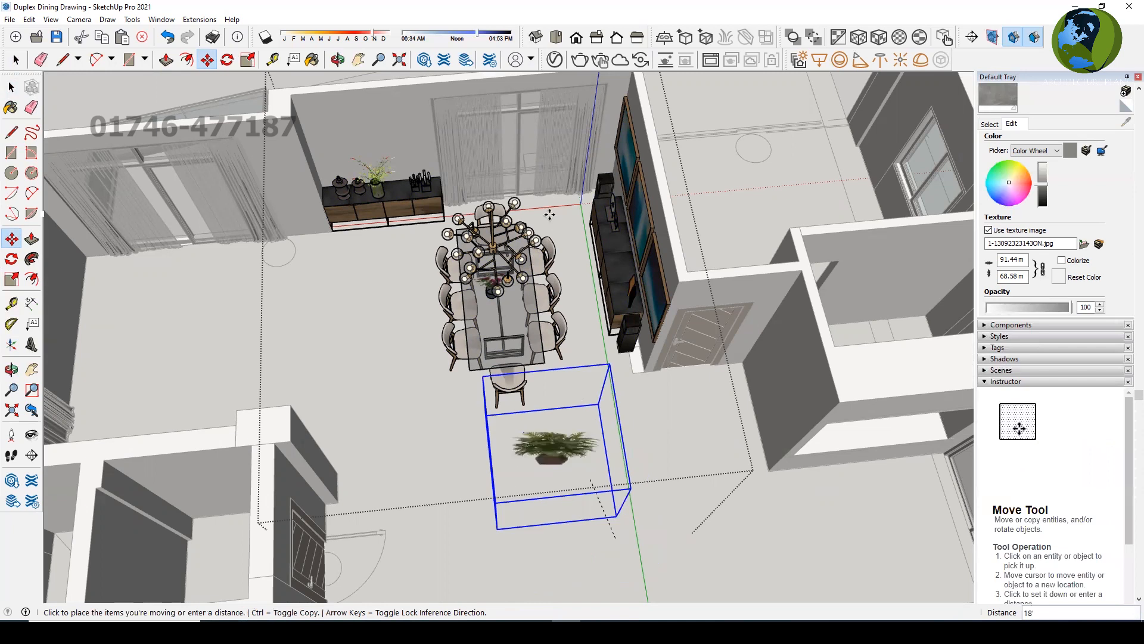
click(573, 230)
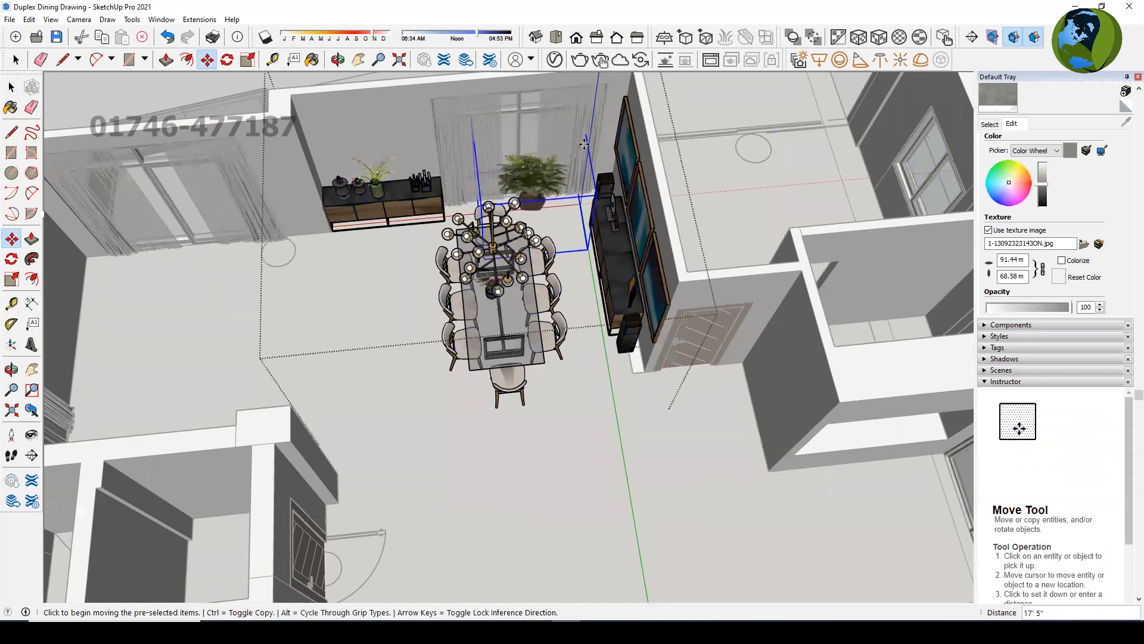
key(space)
Move the potted plant about 12' from behind the dining table to the floor between the long sideboard and the other curtained window
scroll(581, 98, up, 2)
scroll(526, 191, up, 1)
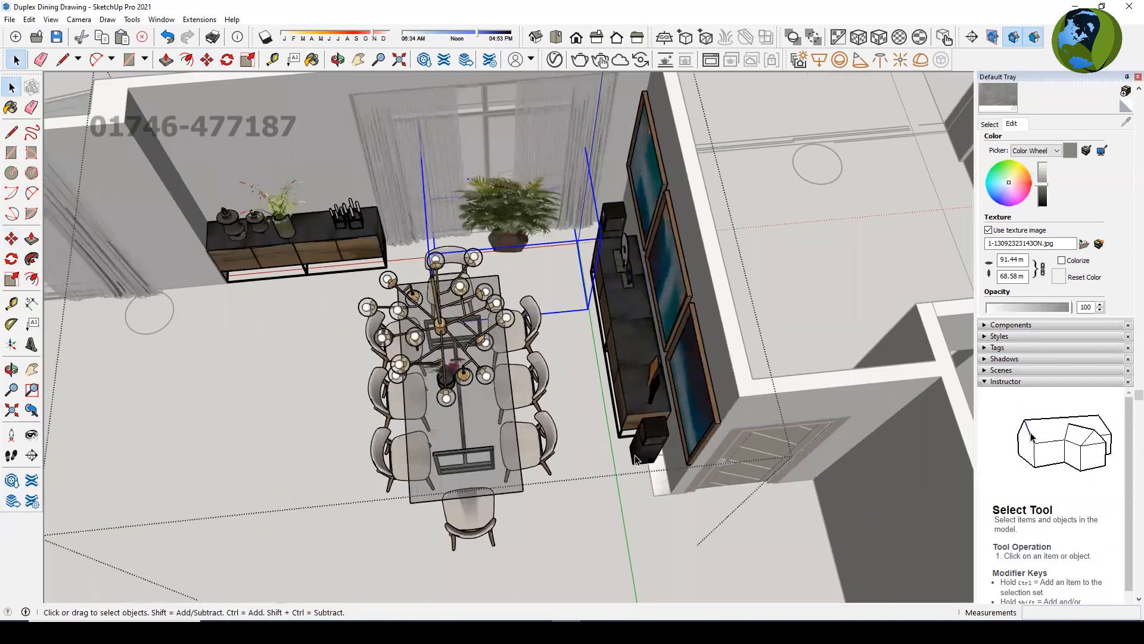
scroll(658, 470, down, 2)
scroll(262, 267, up, 1)
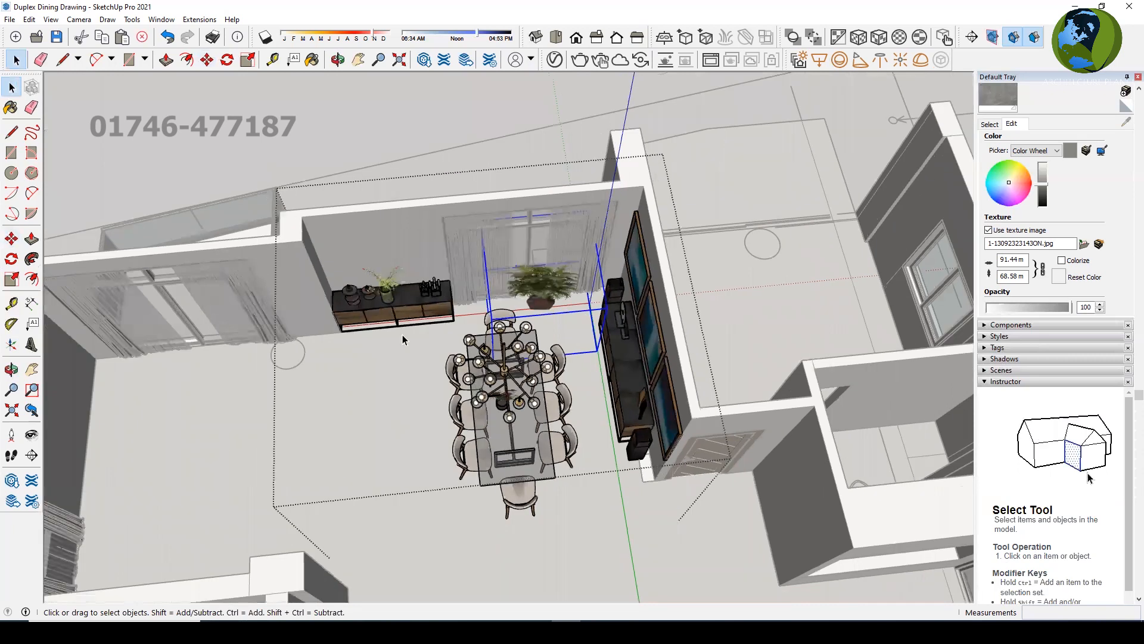
scroll(402, 334, up, 1)
scroll(522, 297, down, 1)
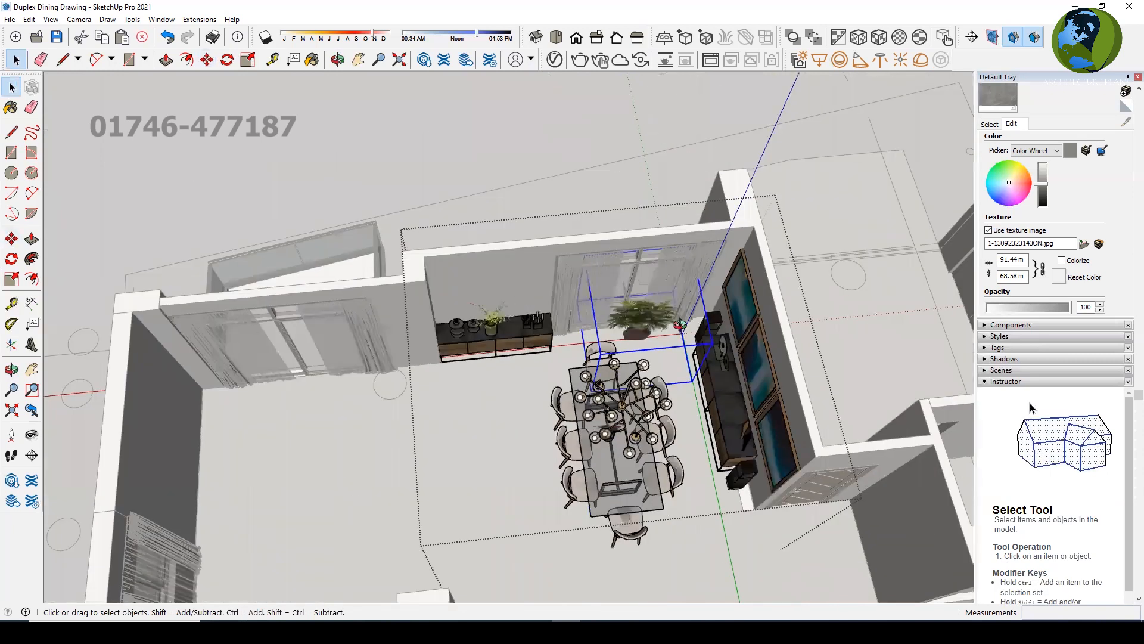
middle_drag(680, 325, 752, 368)
middle_drag(713, 318, 638, 321)
middle_drag(648, 363, 626, 356)
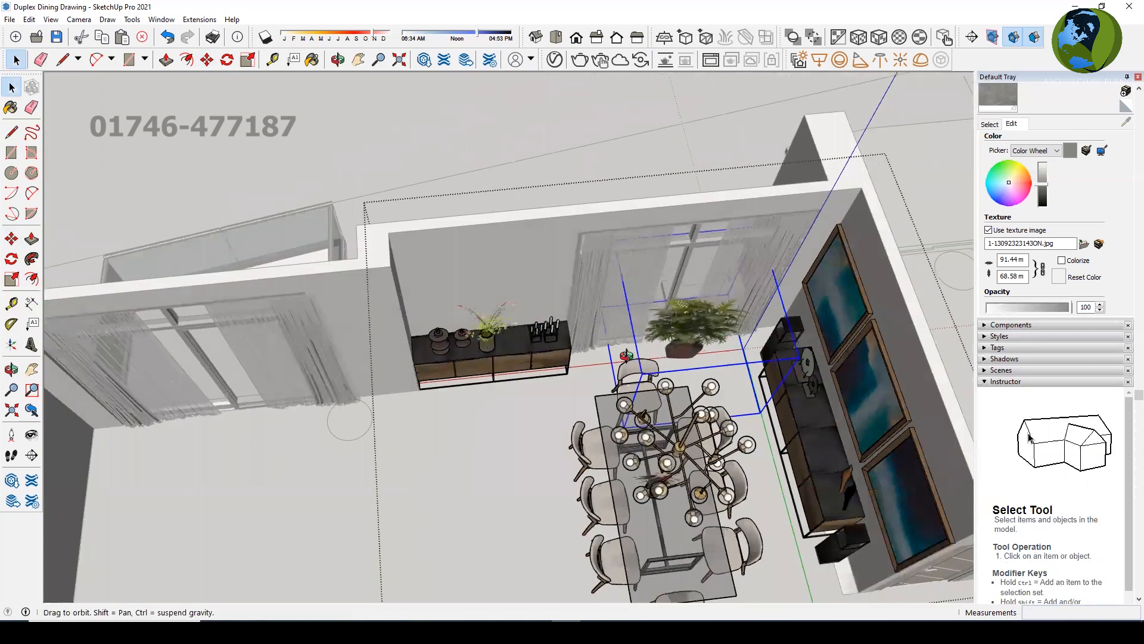
key(m)
mouse_move(710, 374)
middle_down()
mouse_move(683, 420)
mouse_move(703, 373)
middle_up()
click(702, 374)
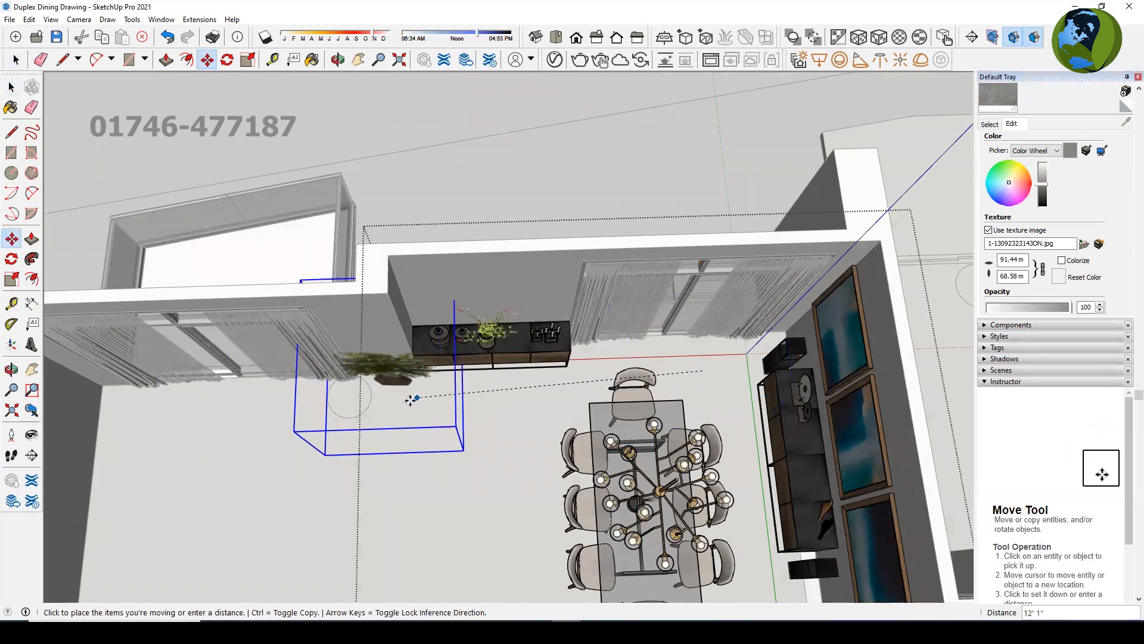
click(408, 397)
key(space)
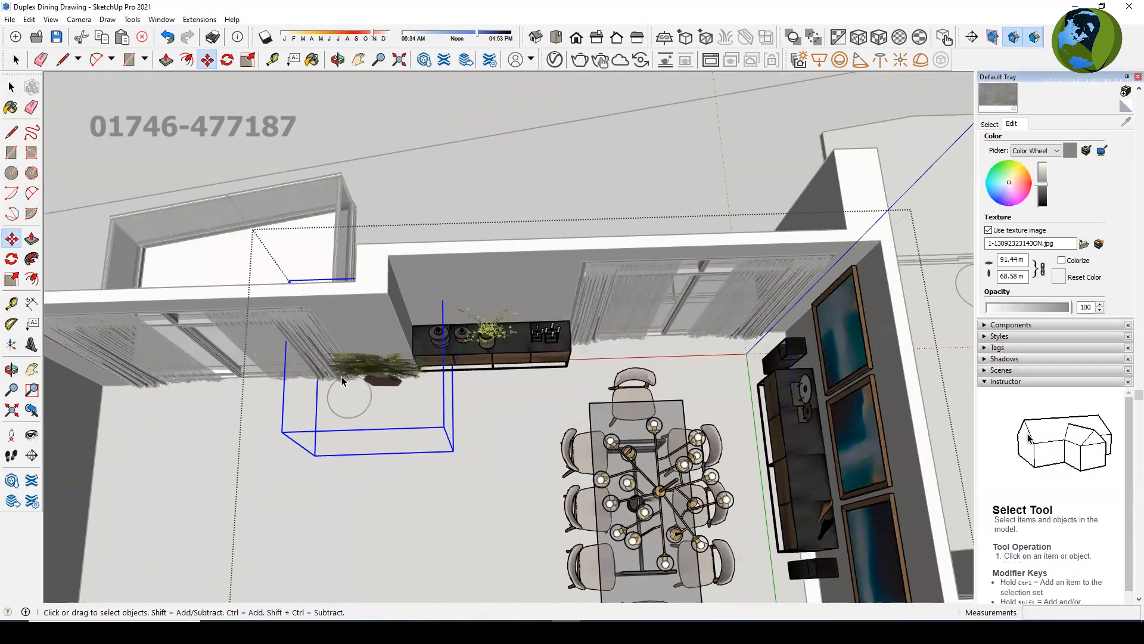
Move the potted plant about 1' 1" along the green axis, away from the wall beside the sideboard
middle_drag(341, 377, 467, 390)
middle_drag(653, 388, 800, 432)
middle_drag(215, 351, 628, 461)
middle_drag(532, 482, 554, 490)
key(m)
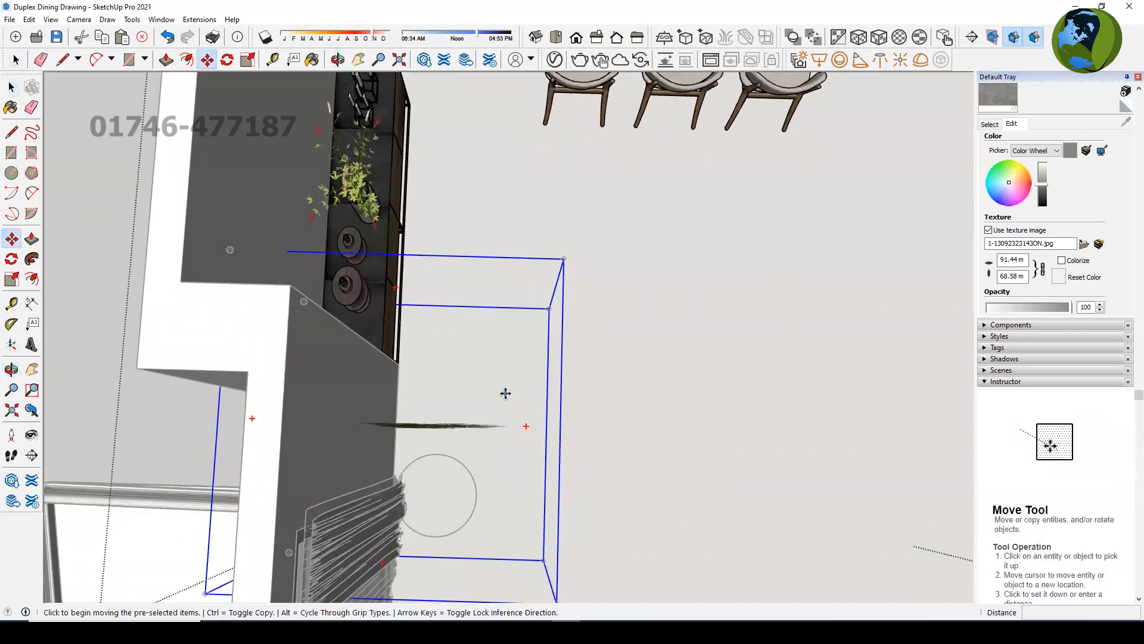
click(506, 394)
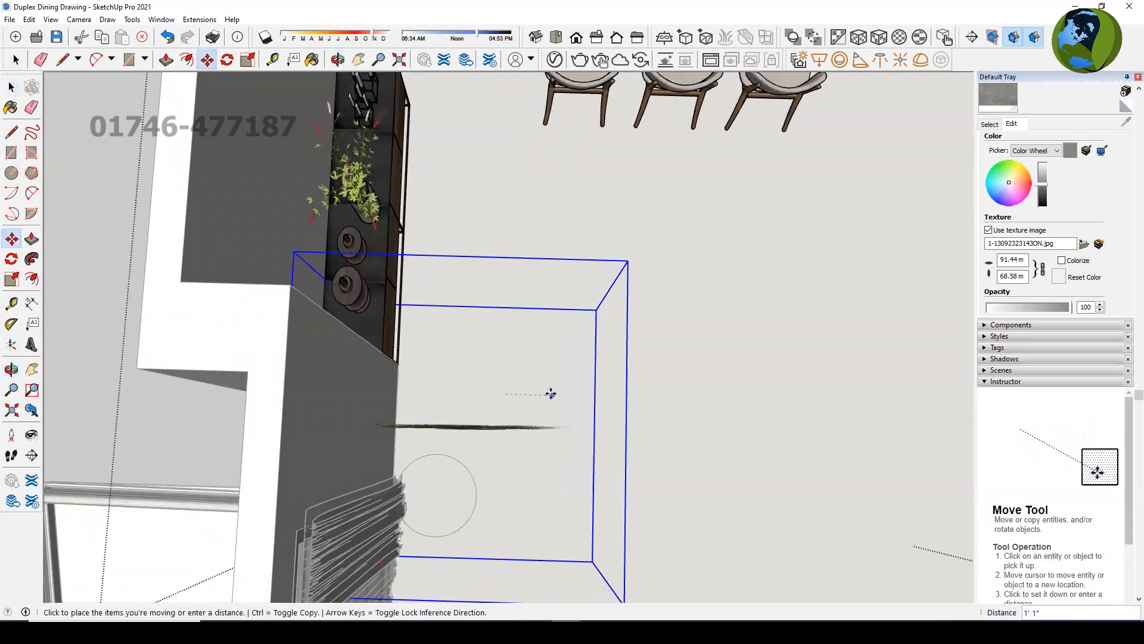
key(space)
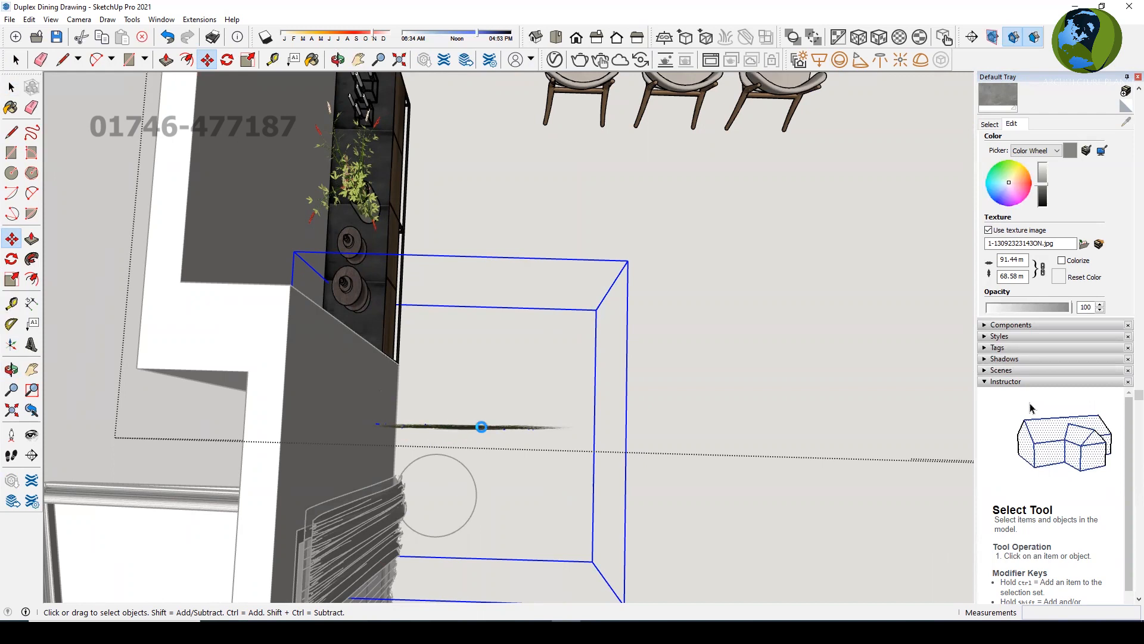
Nudge the potted plant slightly farther from the curtain beside the sideboard and close the furniture group
middle_drag(460, 427, 435, 274)
scroll(478, 492, up, 1)
key(m)
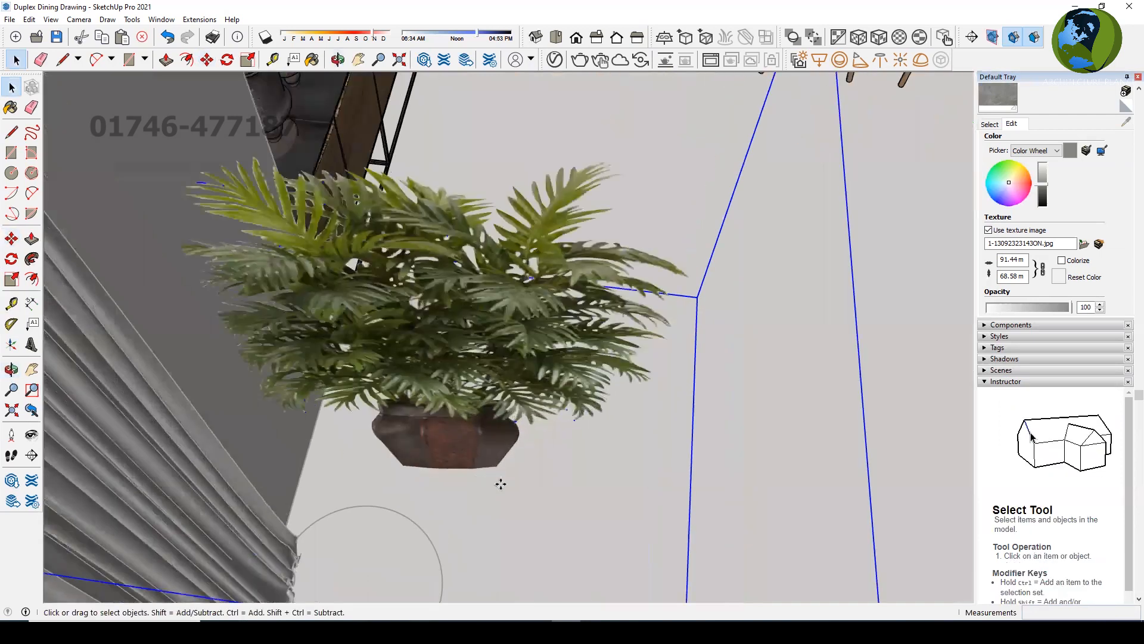
click(503, 485)
click(528, 488)
key(space)
middle_drag(488, 488, 381, 454)
scroll(405, 405, down, 6)
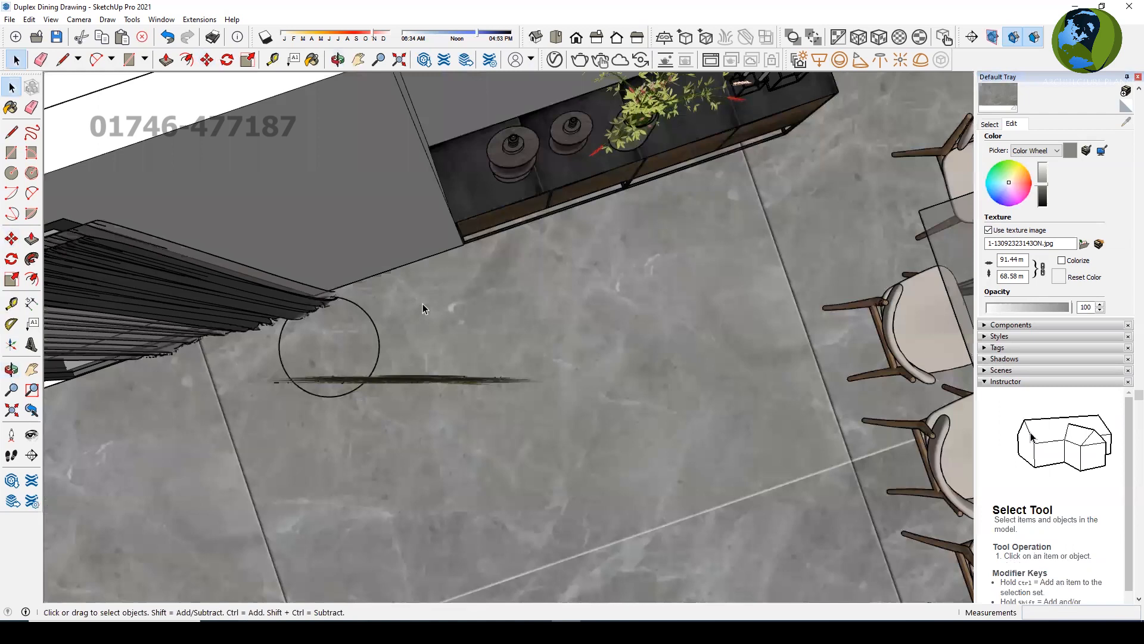
Examine the dining room from above and at floor level, checking the plant's placement against the curtains, sideboard and dining set
scroll(480, 326, down, 5)
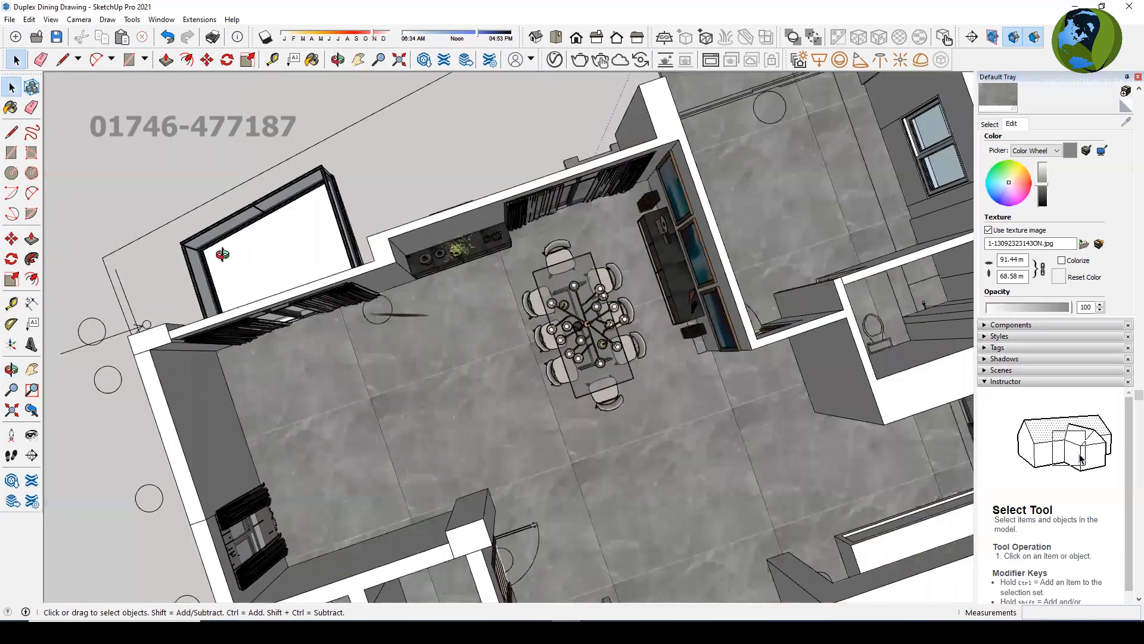
scroll(196, 382, up, 3)
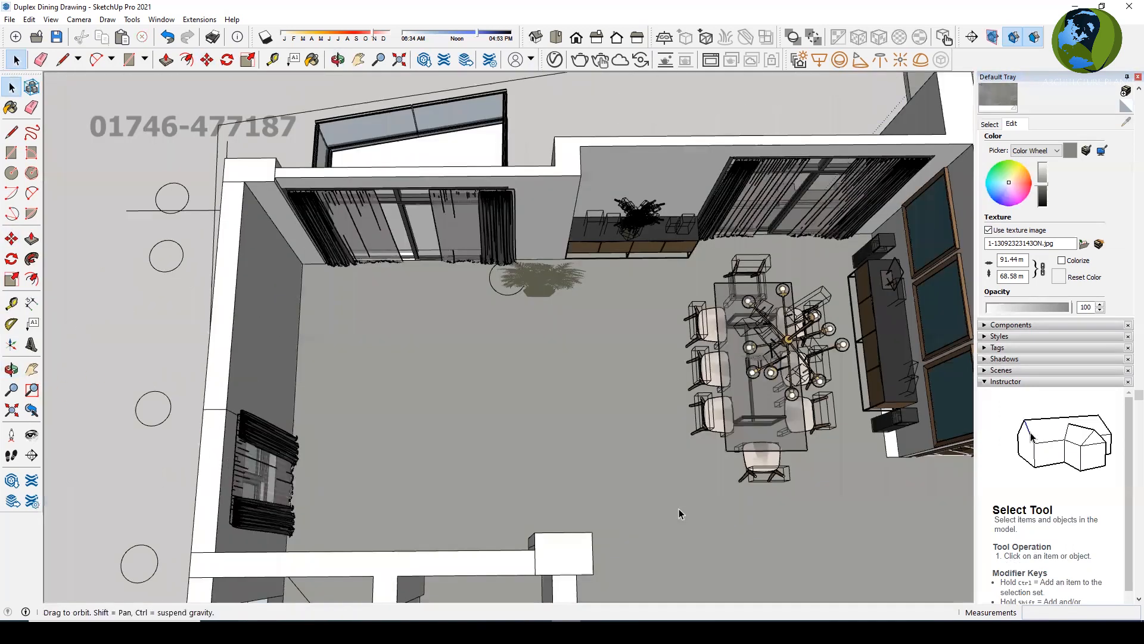
middle_drag(680, 513, 556, 489)
scroll(434, 332, up, 2)
middle_drag(434, 332, 430, 310)
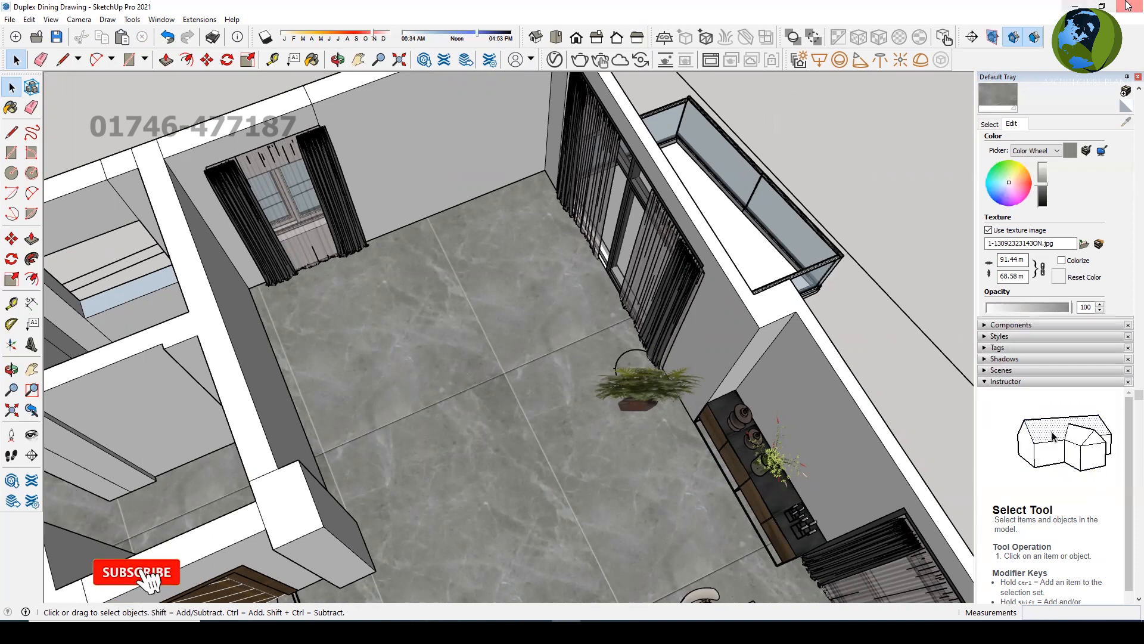
scroll(506, 186, down, 1)
scroll(501, 217, down, 2)
middle_drag(503, 217, 696, 137)
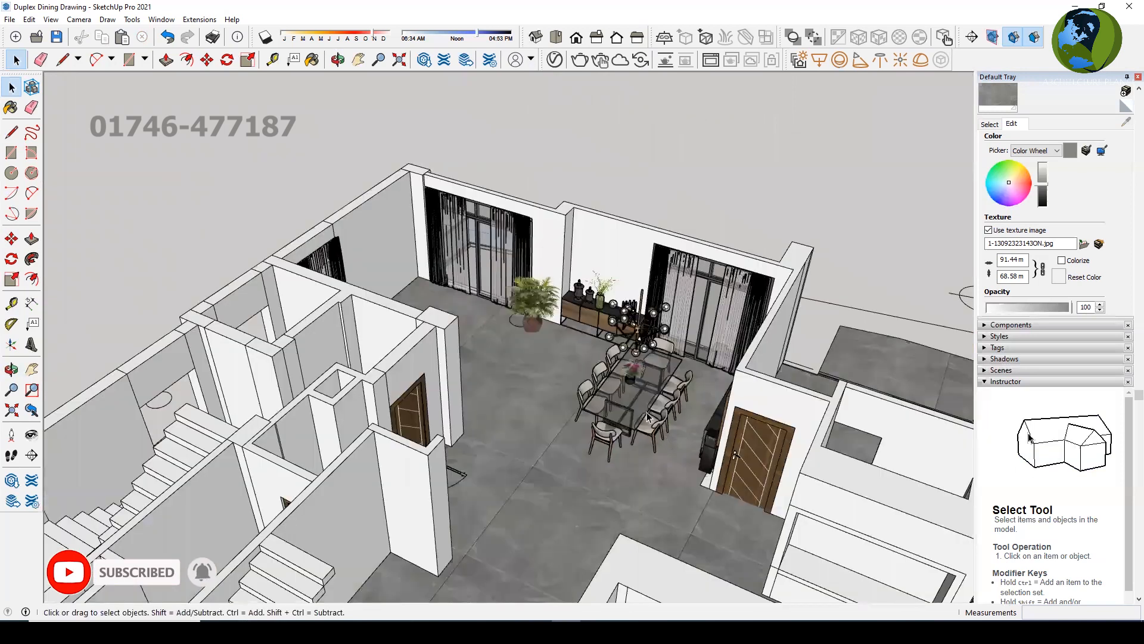
scroll(622, 409, up, 3)
middle_drag(623, 408, 632, 424)
scroll(609, 528, down, 2)
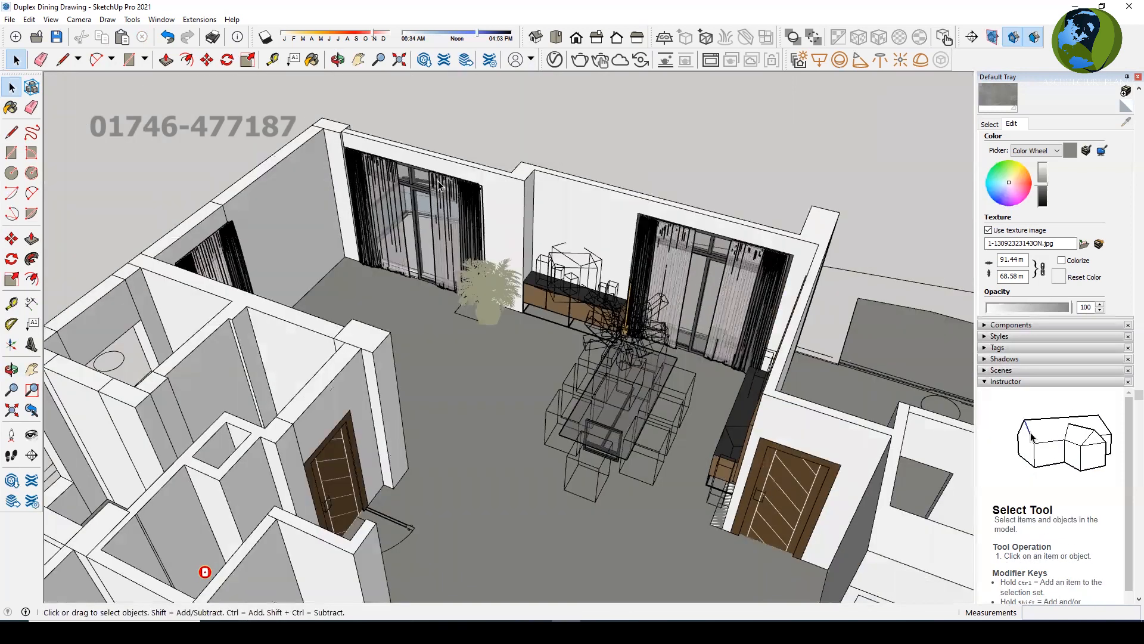
scroll(638, 192, up, 2)
middle_drag(639, 192, 612, 203)
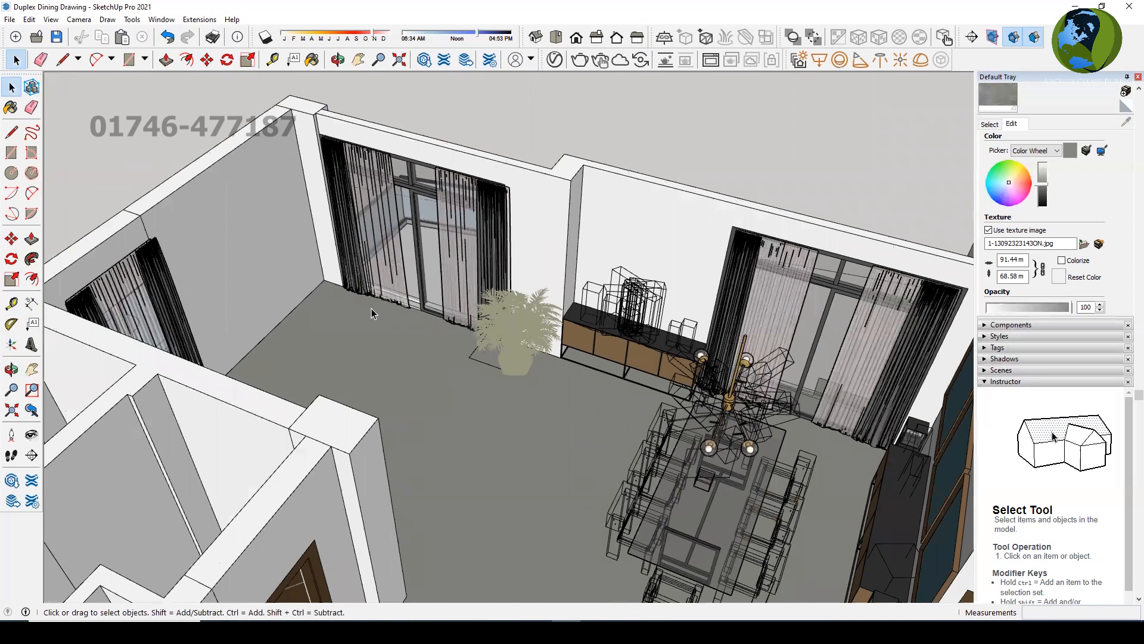
scroll(371, 309, up, 2)
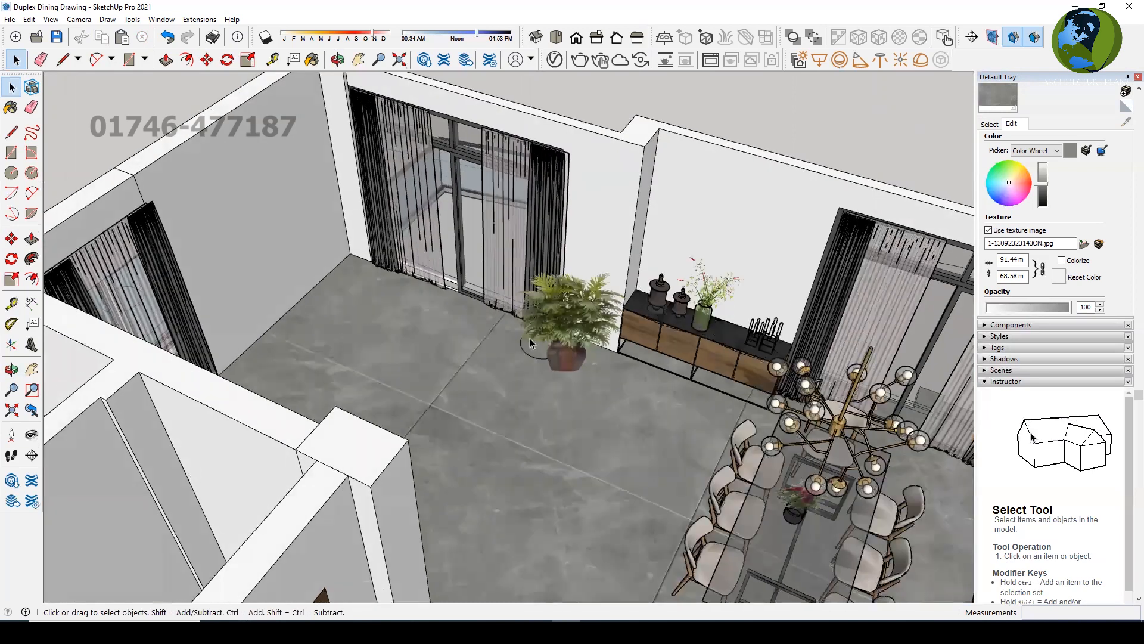
scroll(530, 344, down, 2)
scroll(523, 337, up, 3)
middle_drag(523, 338, 504, 135)
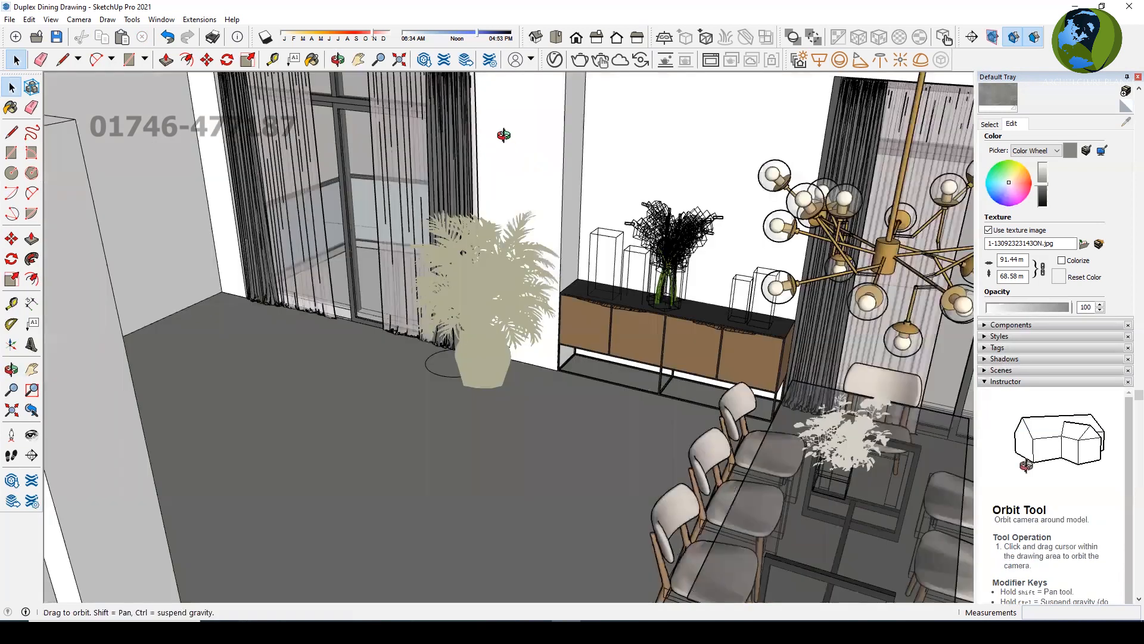
middle_drag(582, 318, 578, 256)
scroll(466, 316, up, 2)
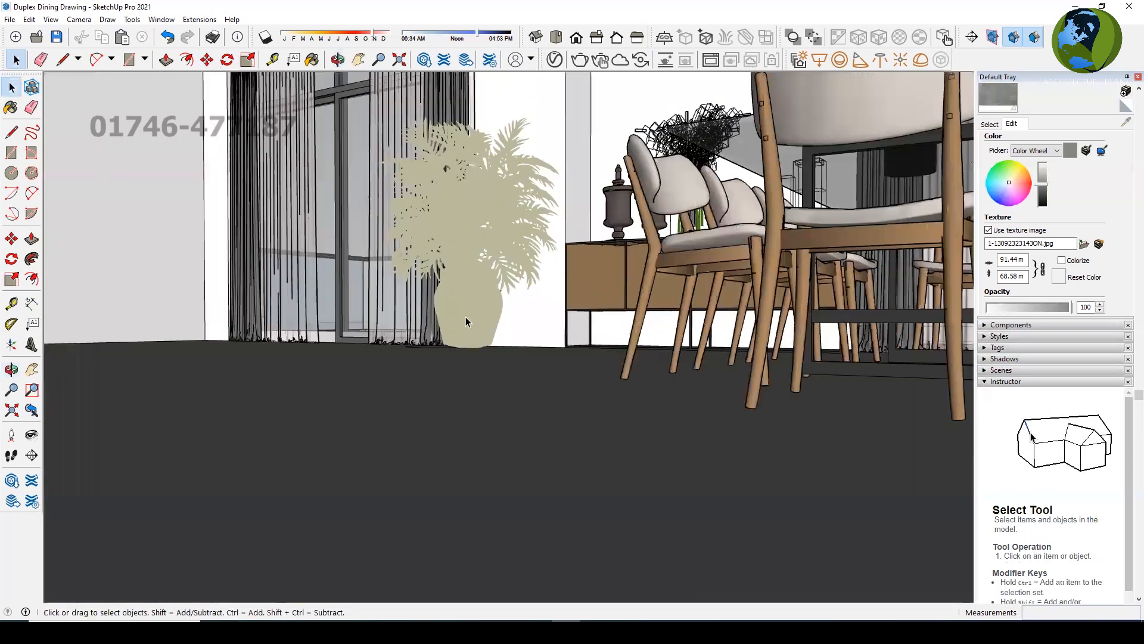
Open the furniture group and nudge the potted plant slightly so its pot meets the floor, undoing the misplaced move first
scroll(493, 331, up, 3)
mouse_move(519, 301)
middle_down()
mouse_move(519, 288)
mouse_move(521, 306)
middle_up()
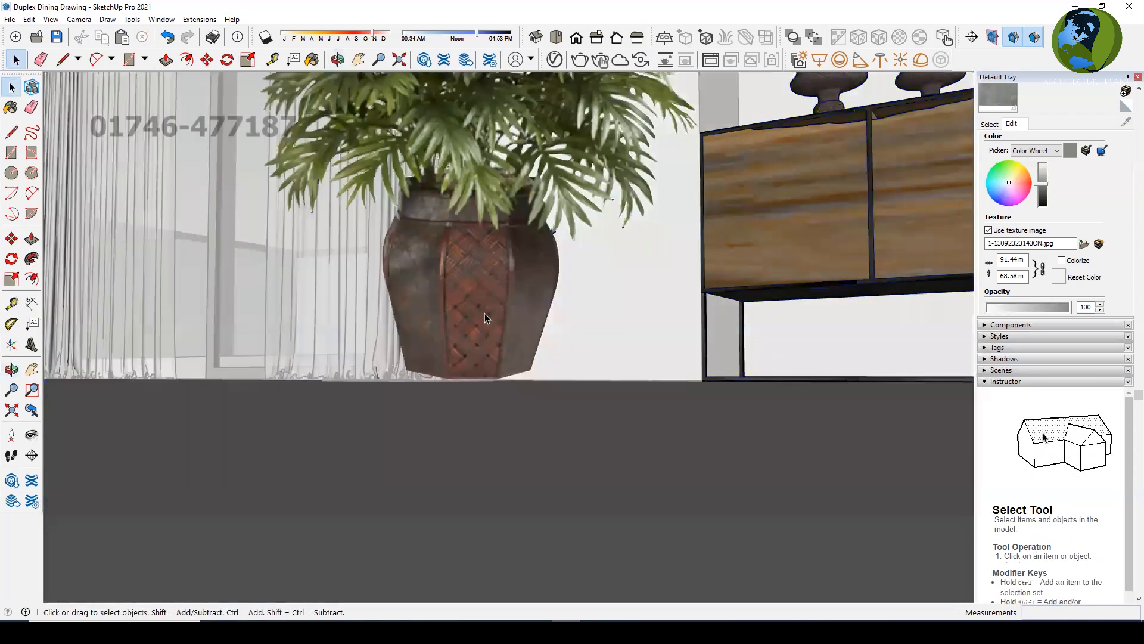
click(486, 339)
key(m)
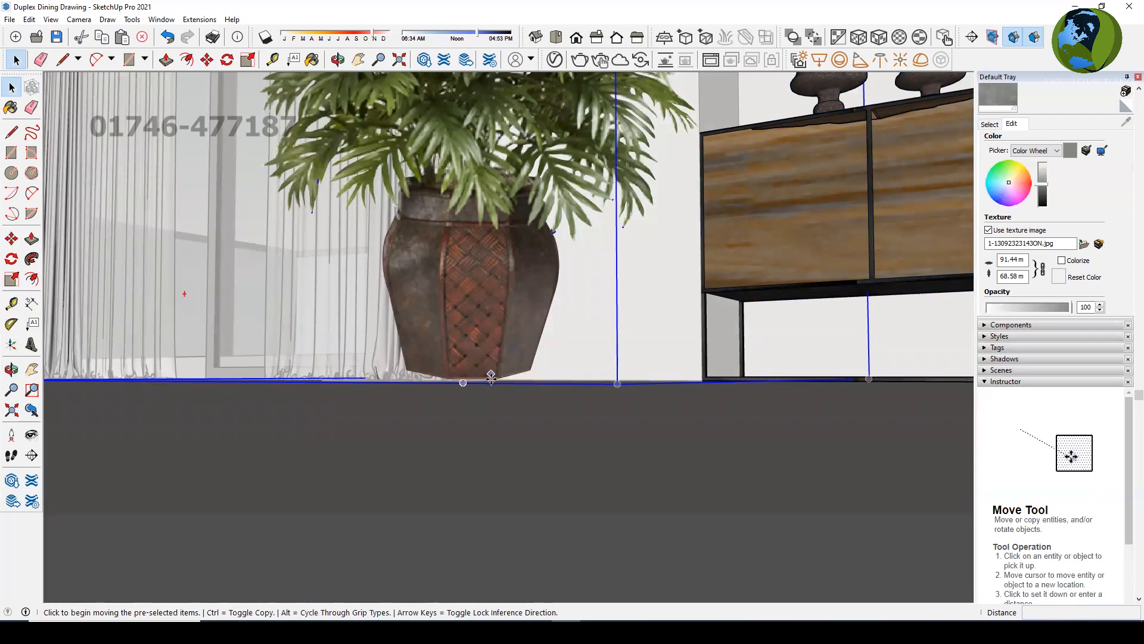
click(491, 379)
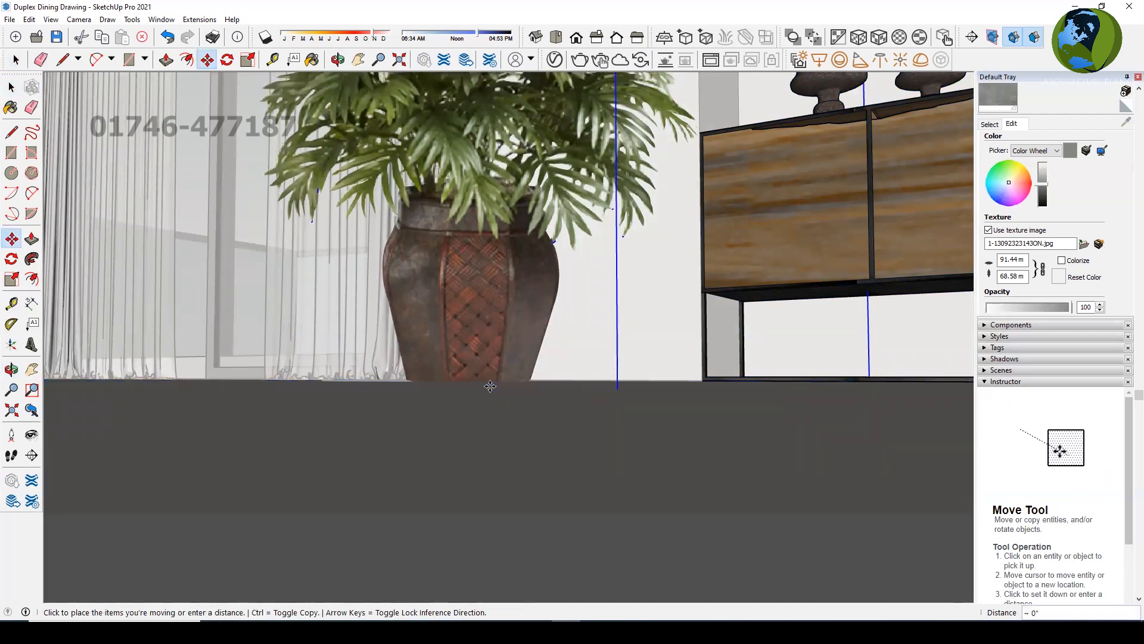
click(517, 376)
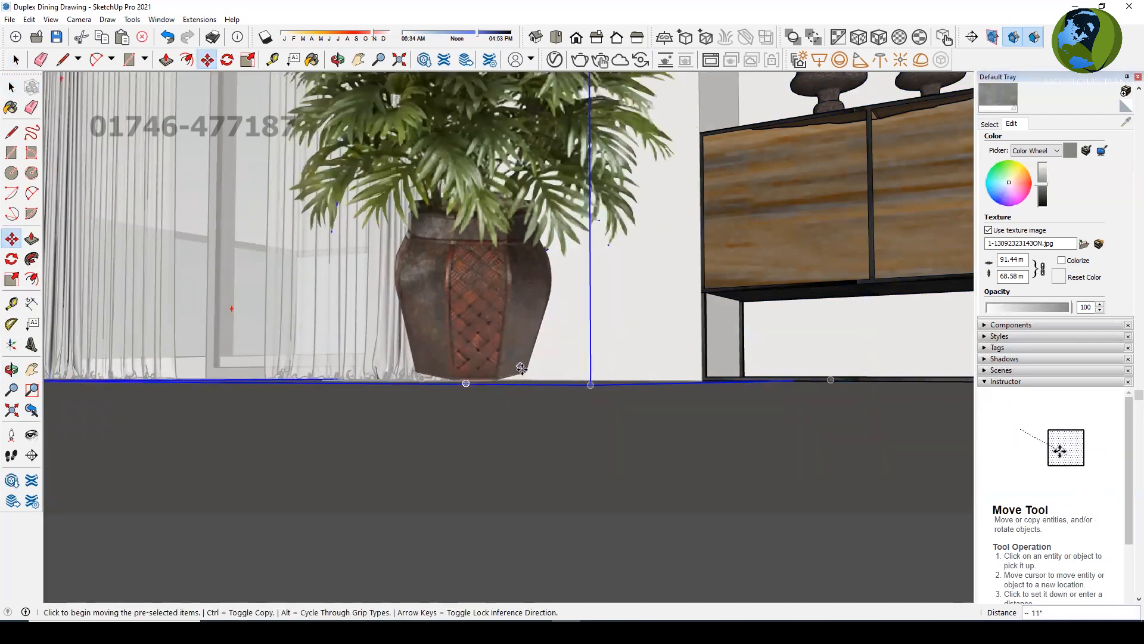
key(ctrl+z)
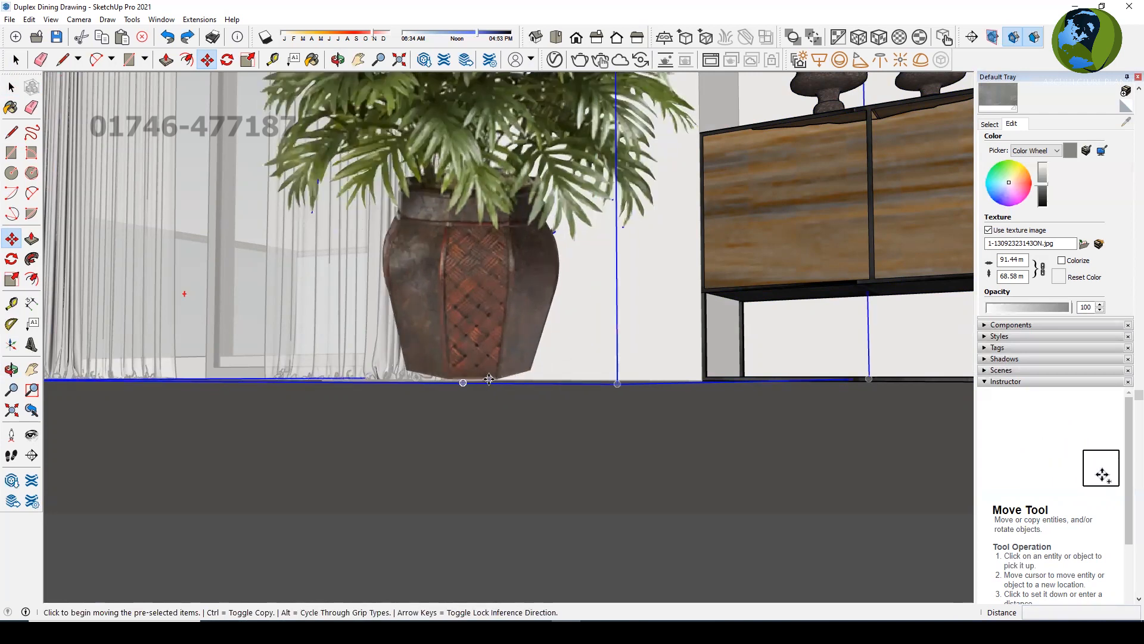
click(491, 385)
click(495, 389)
key(space)
middle_drag(506, 316, 503, 427)
middle_drag(499, 281, 520, 355)
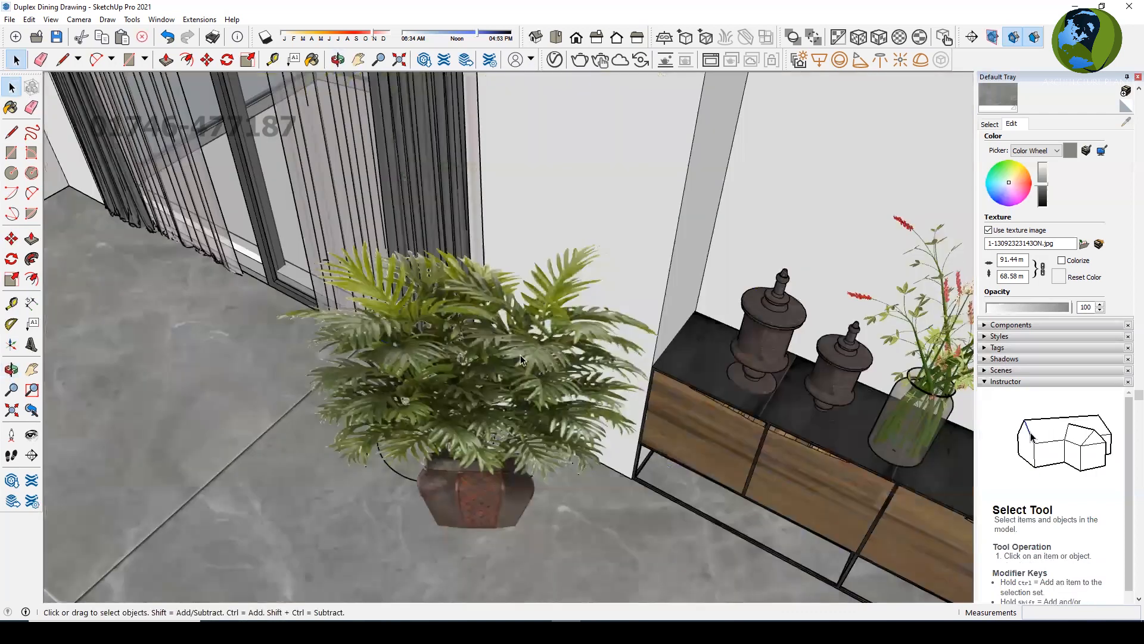
Frame an interior view of the dining set facing the three paintings, and close the Default Tray to enlarge the viewport
scroll(454, 331, down, 5)
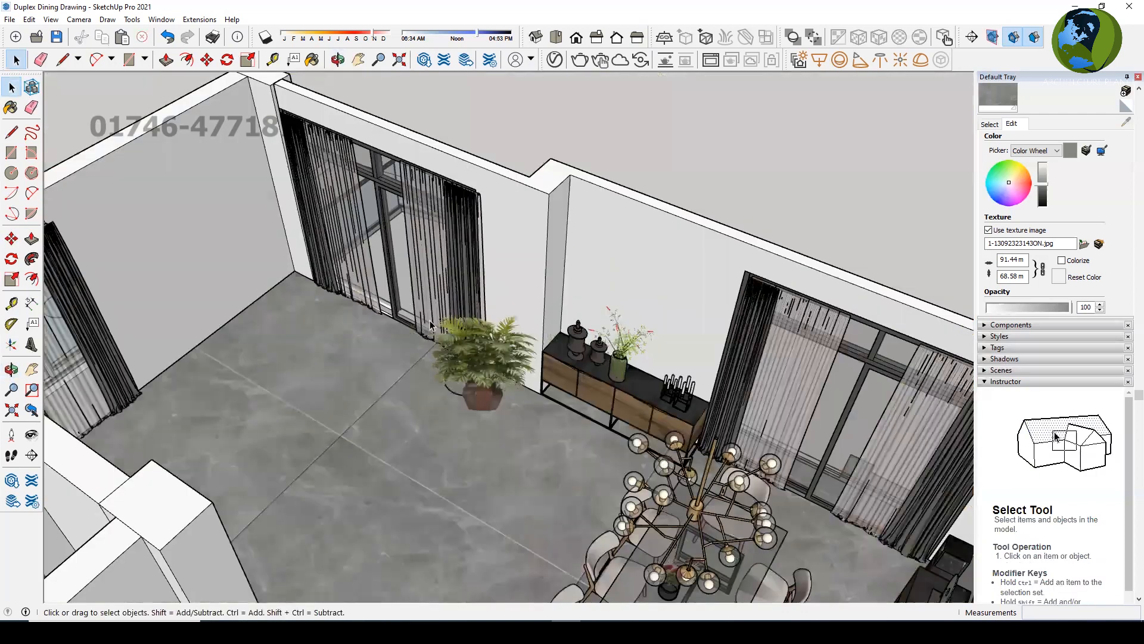
scroll(430, 321, down, 3)
middle_drag(672, 386, 781, 389)
middle_drag(906, 379, 656, 285)
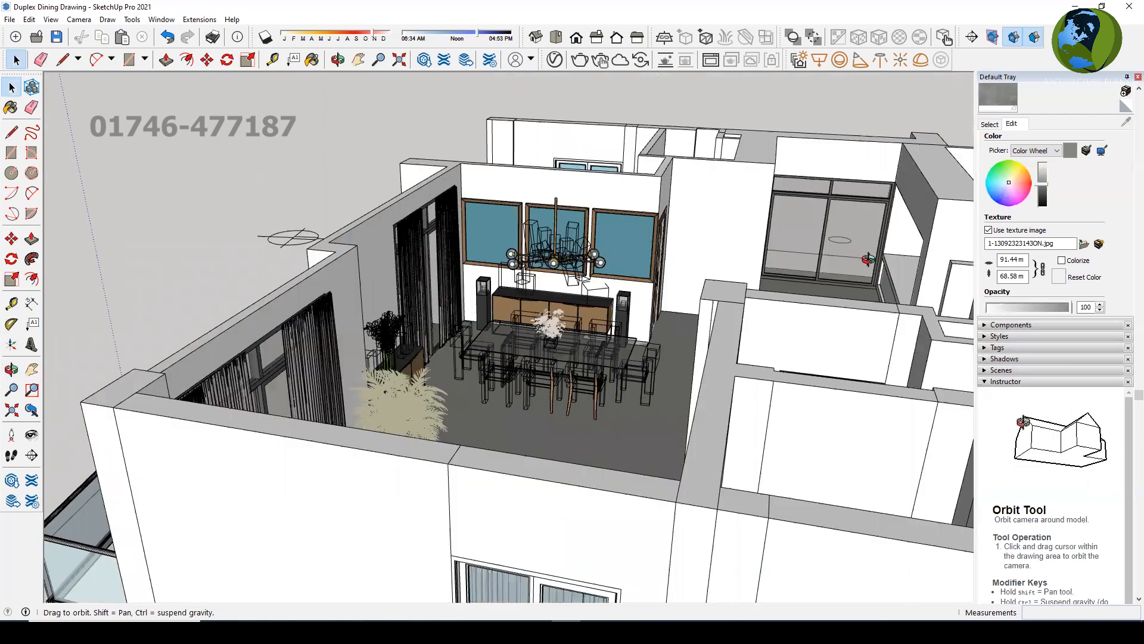
scroll(685, 226, up, 3)
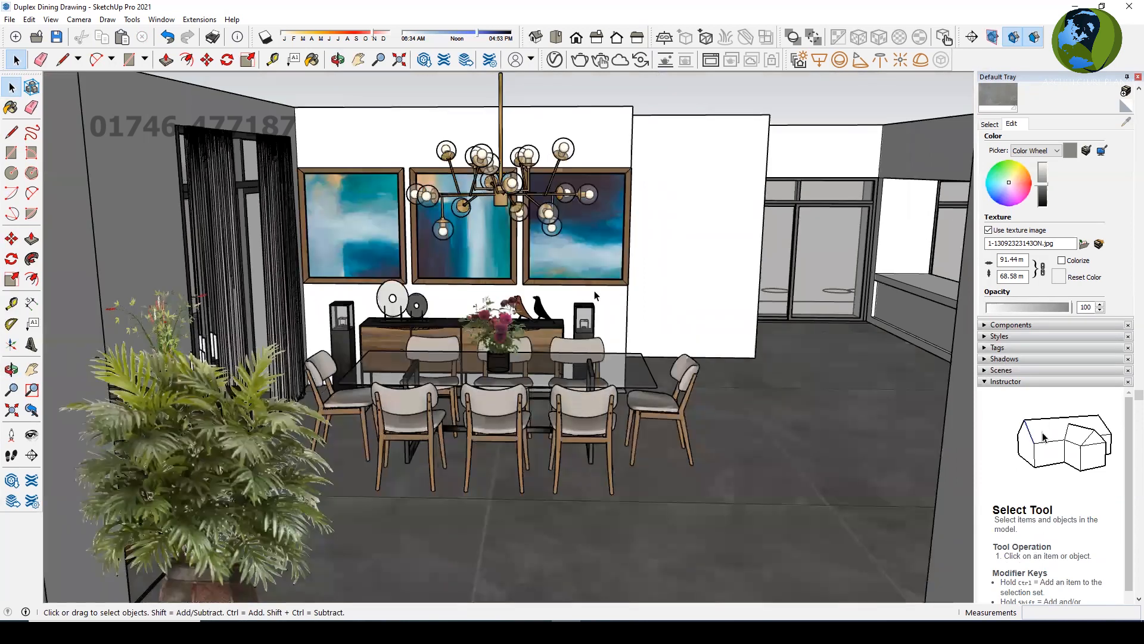
shift+middle_drag(593, 248, 599, 267)
shift+middle_drag(557, 219, 540, 266)
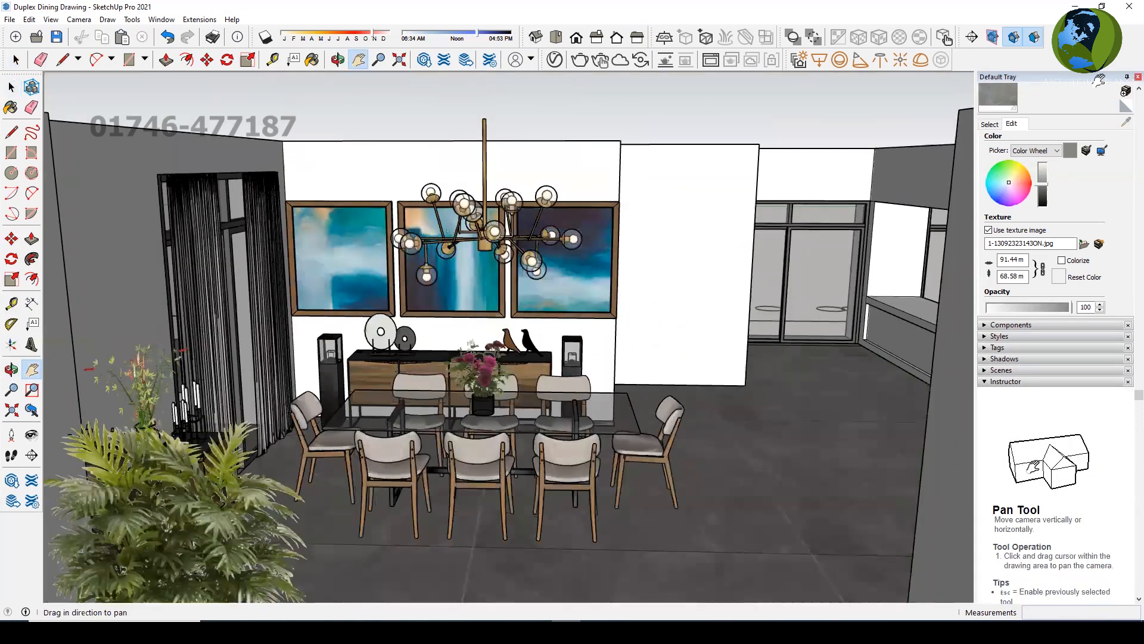
click(1138, 76)
middle_drag(625, 254, 625, 247)
middle_drag(624, 232, 574, 244)
scroll(609, 267, up, 1)
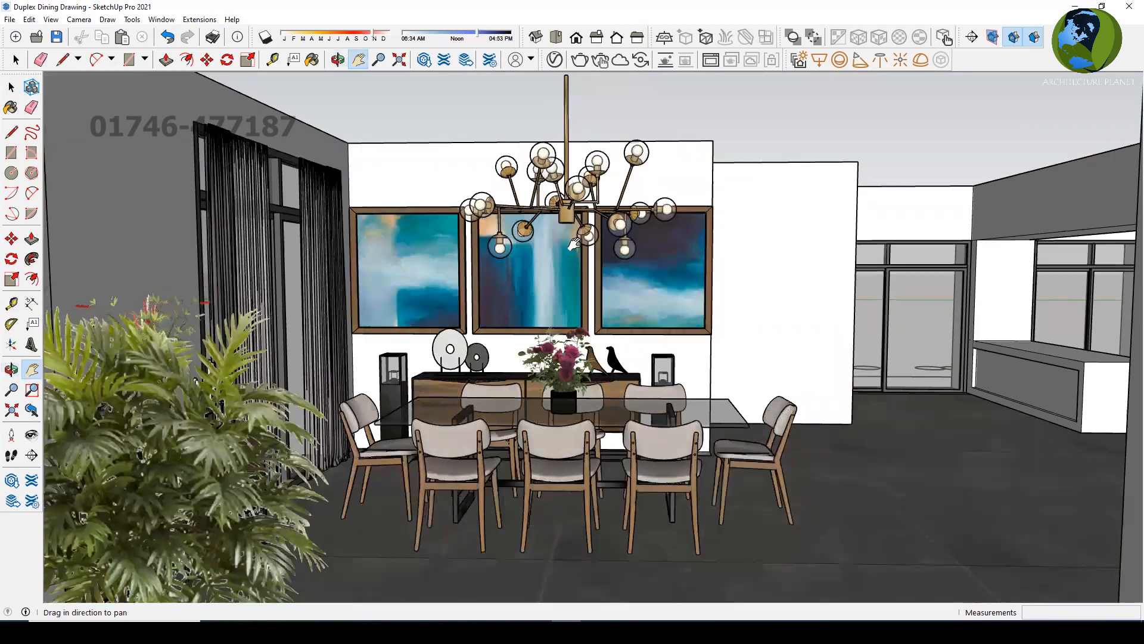
Set the camera's field of view to 80 degrees
click(79, 19)
click(103, 189)
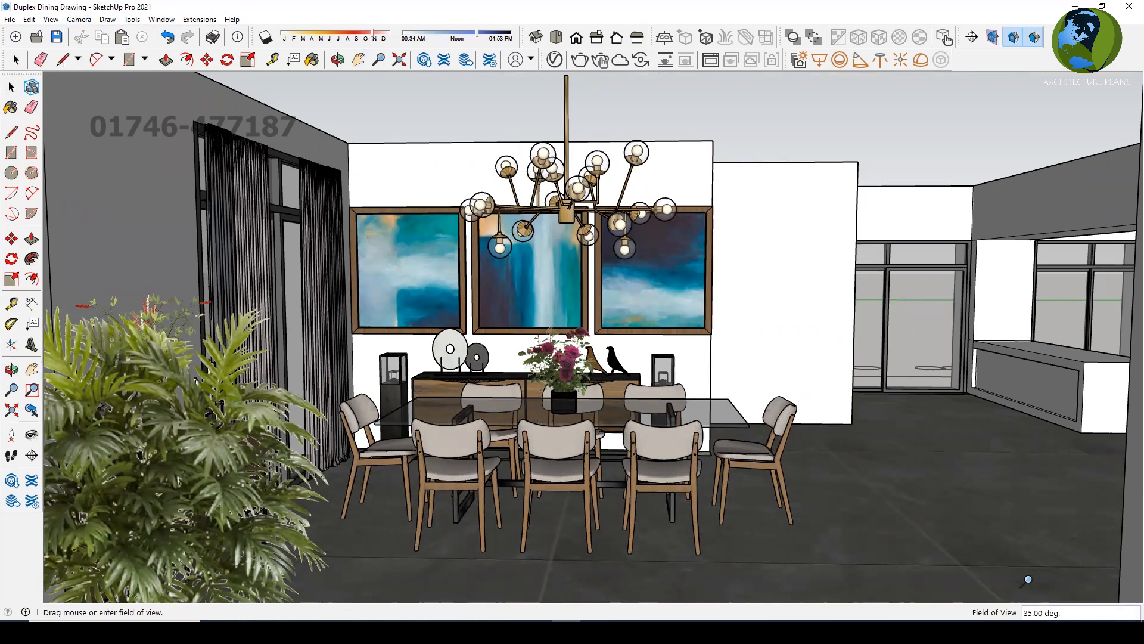
text(80)
key(Return)
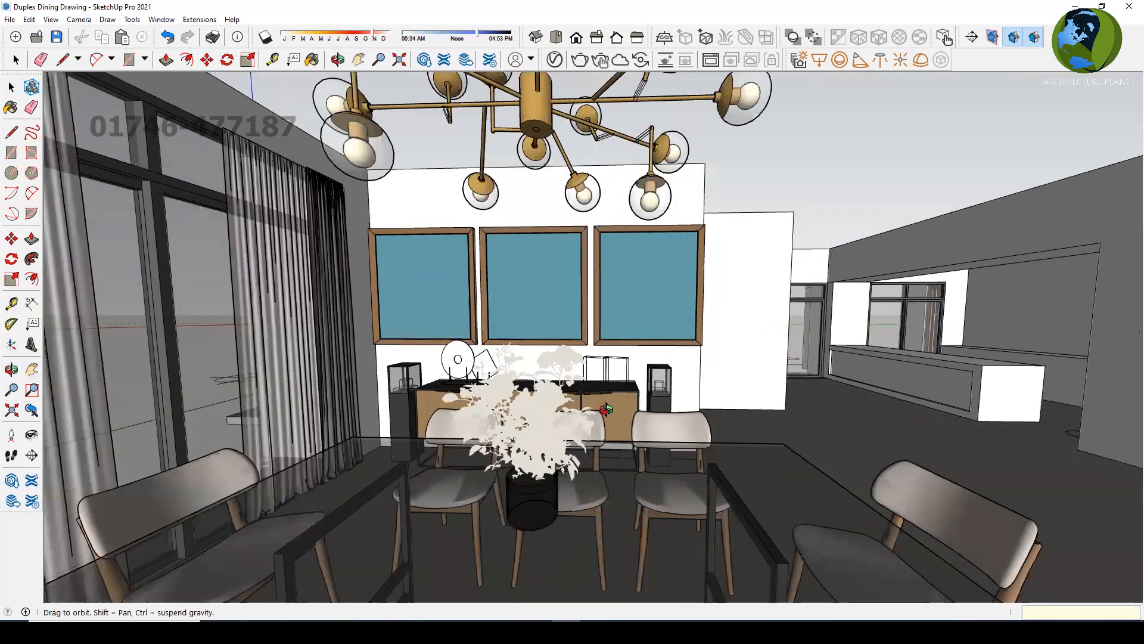
Walk the camera back from the dining set to frame the whole room with the curtains and potted plant
drag(608, 412, 606, 408)
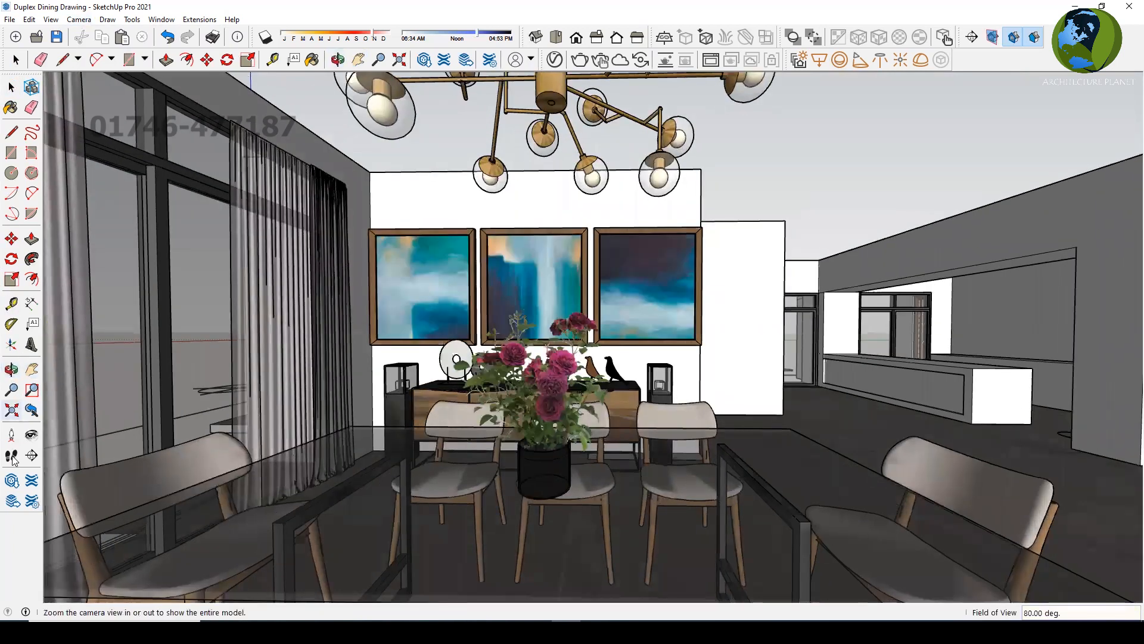
click(10, 455)
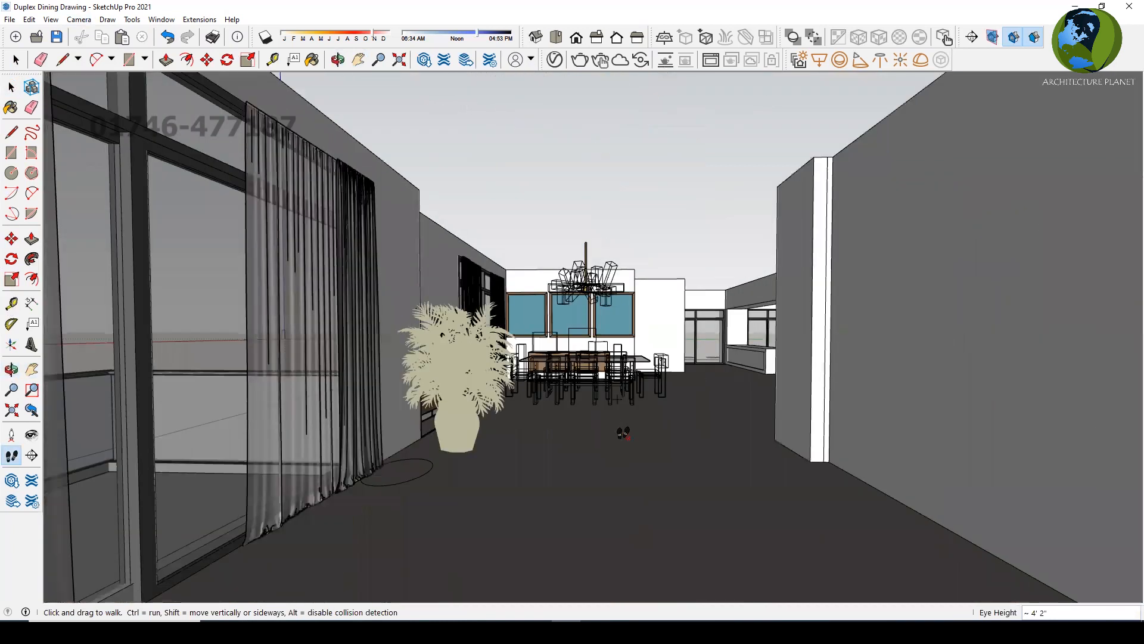
drag(623, 433, 592, 404)
key(h)
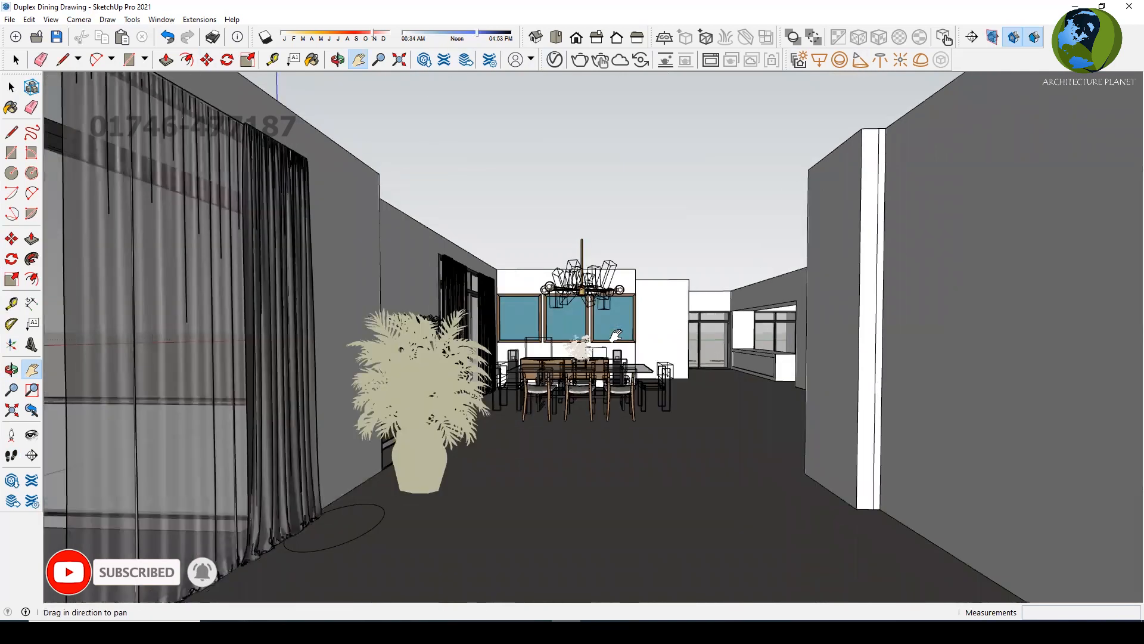
scroll(612, 334, up, 3)
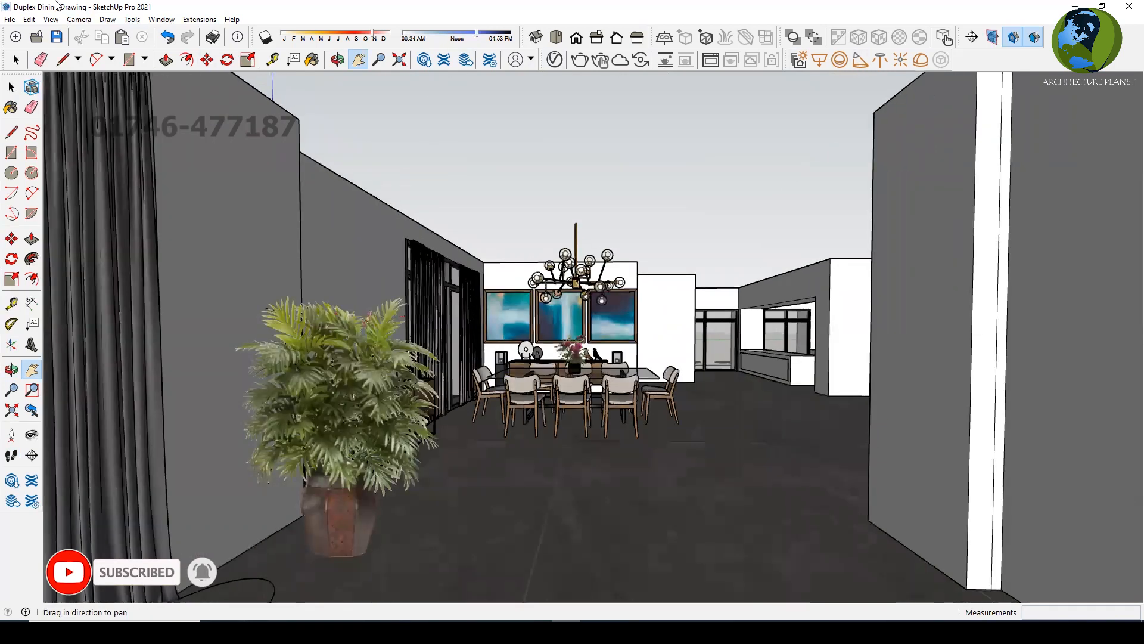
Set the camera's field of view to 60 degrees
click(79, 19)
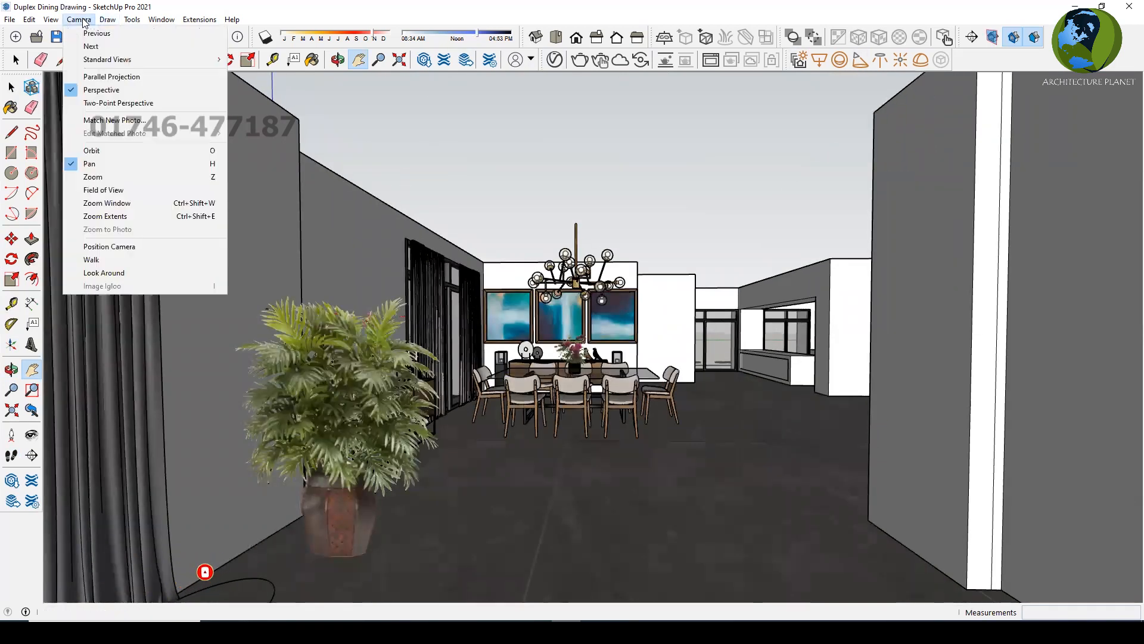
click(105, 194)
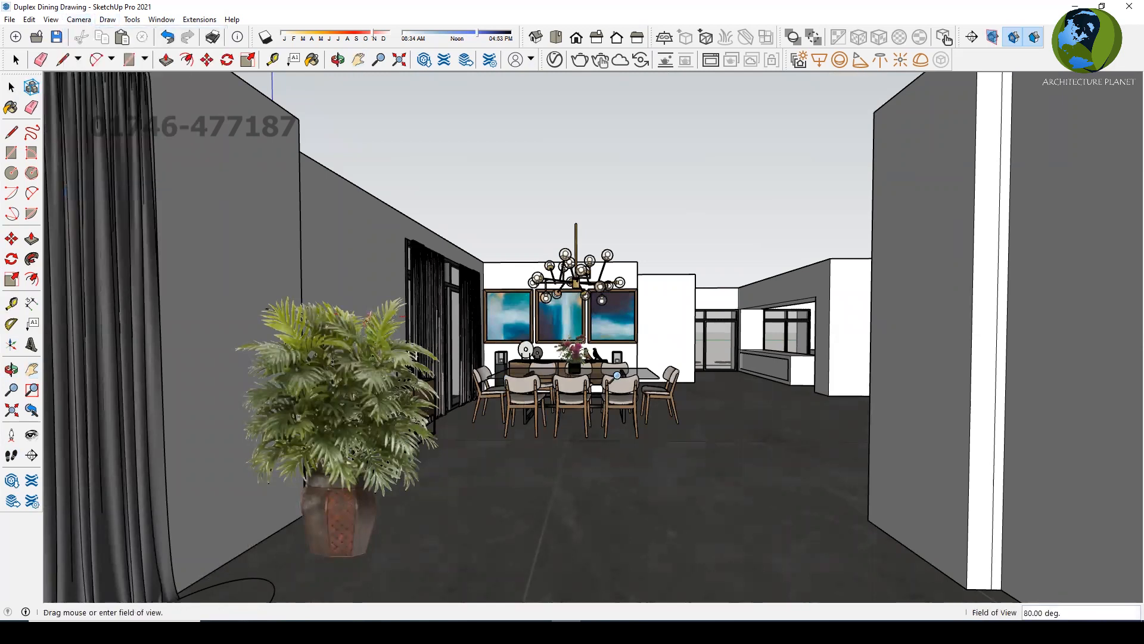
text(60)
key(Return)
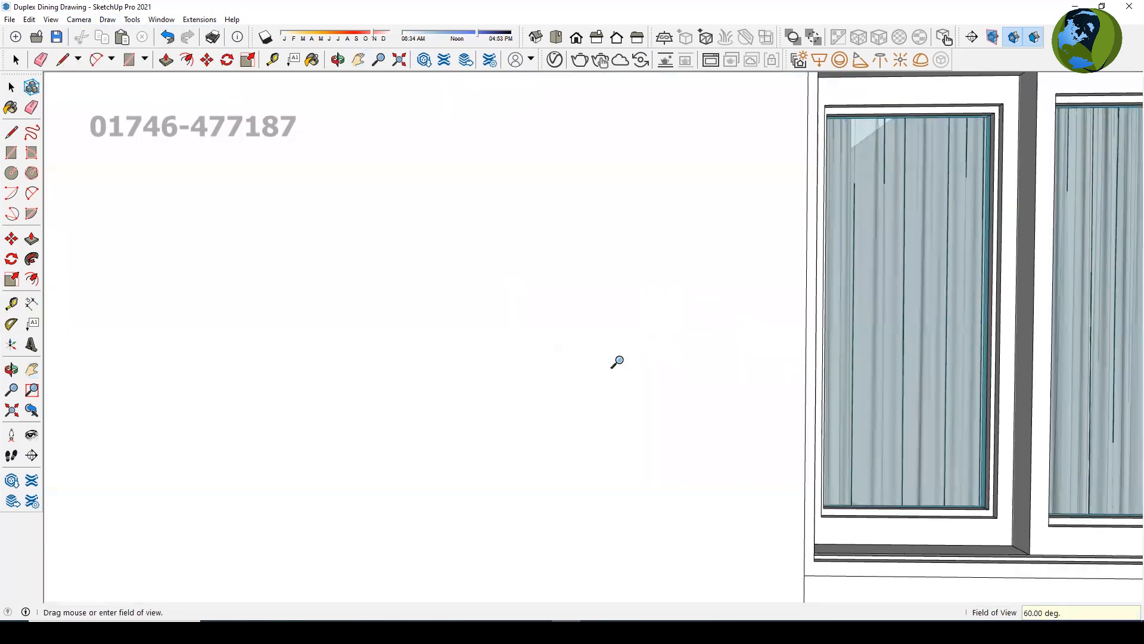
Walk and pan the camera to frame the dining set and paintings with the curtain and potted plant in the foreground
click(11, 455)
drag(681, 531, 664, 366)
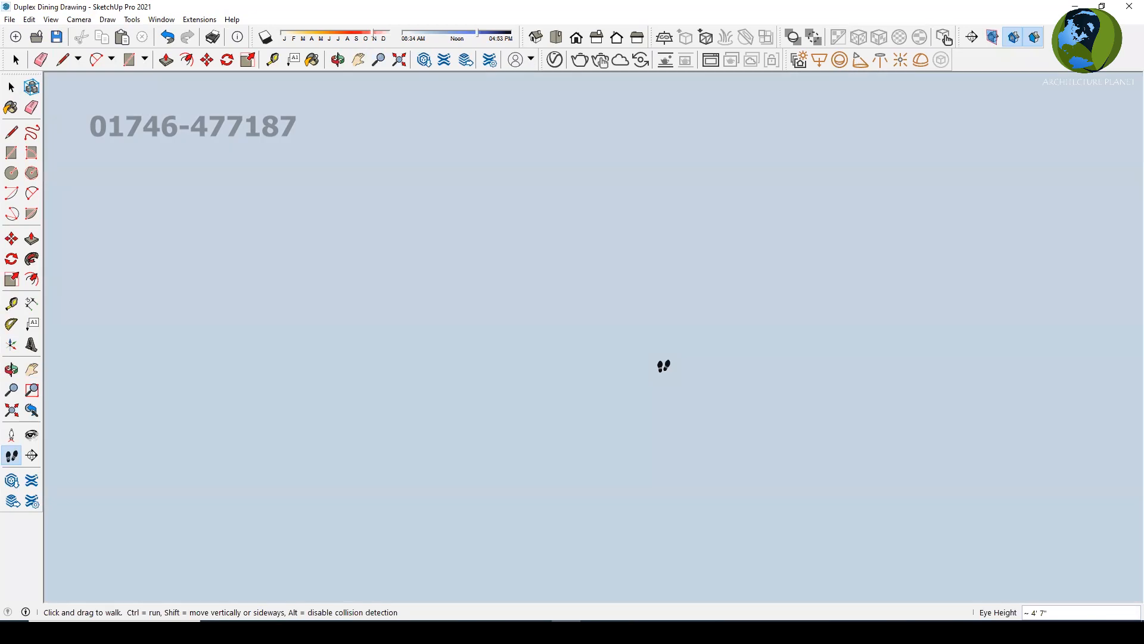
scroll(664, 366, down, 3)
scroll(663, 367, up, 1)
drag(579, 442, 580, 473)
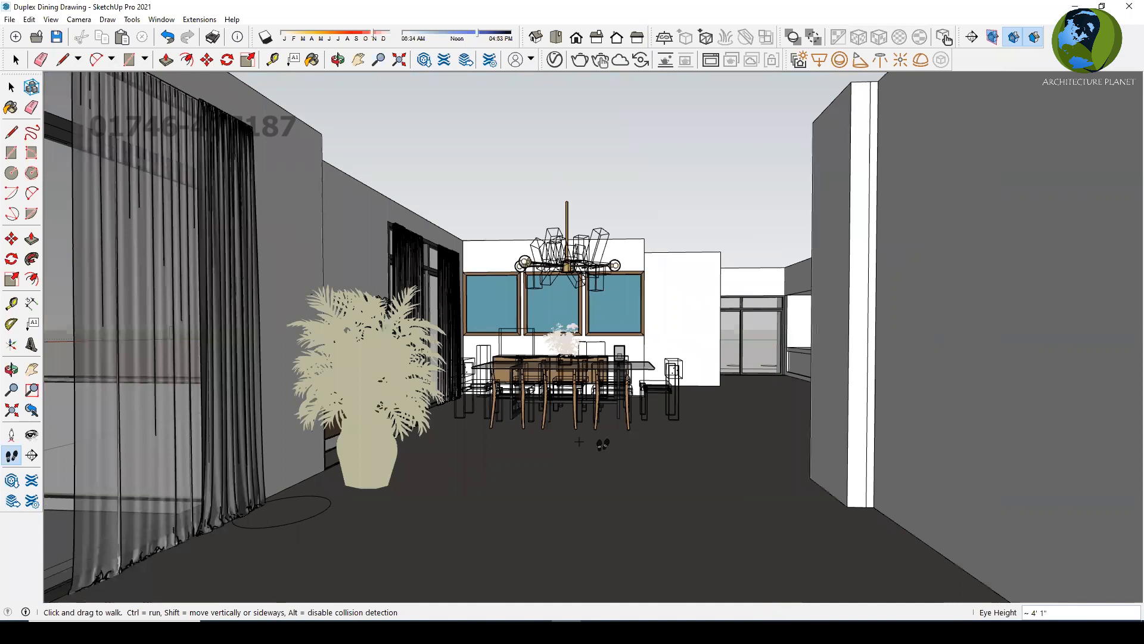
key(h)
mouse_move(592, 382)
mouse_down()
mouse_move(601, 403)
mouse_move(619, 399)
mouse_move(587, 392)
mouse_up()
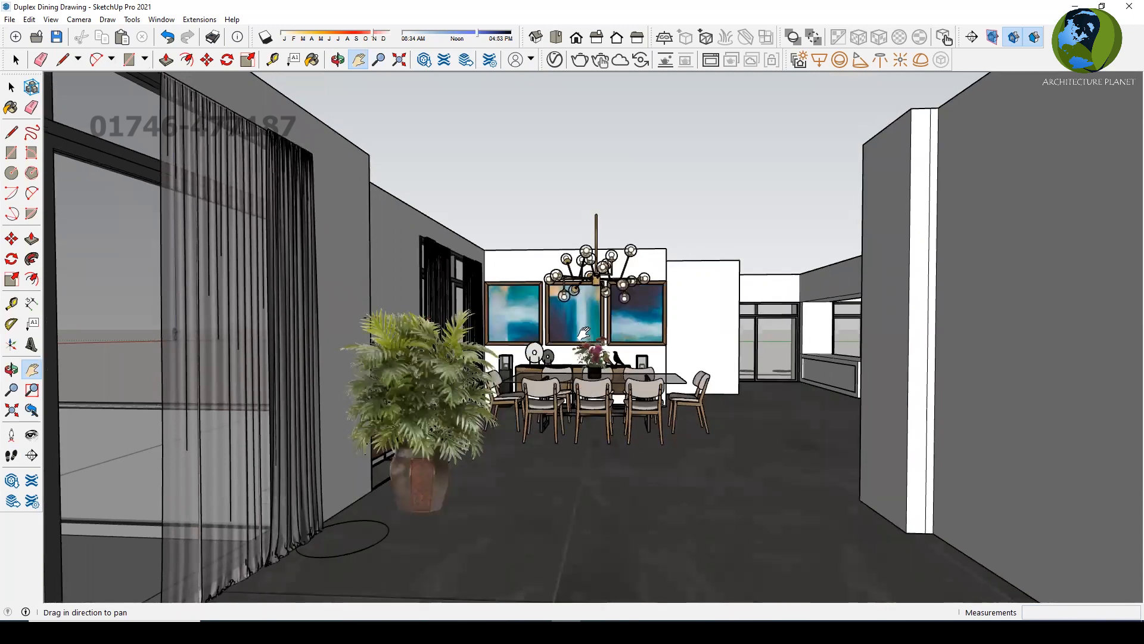
Add a scene that stores the current interior view facing the paintings
click(17, 59)
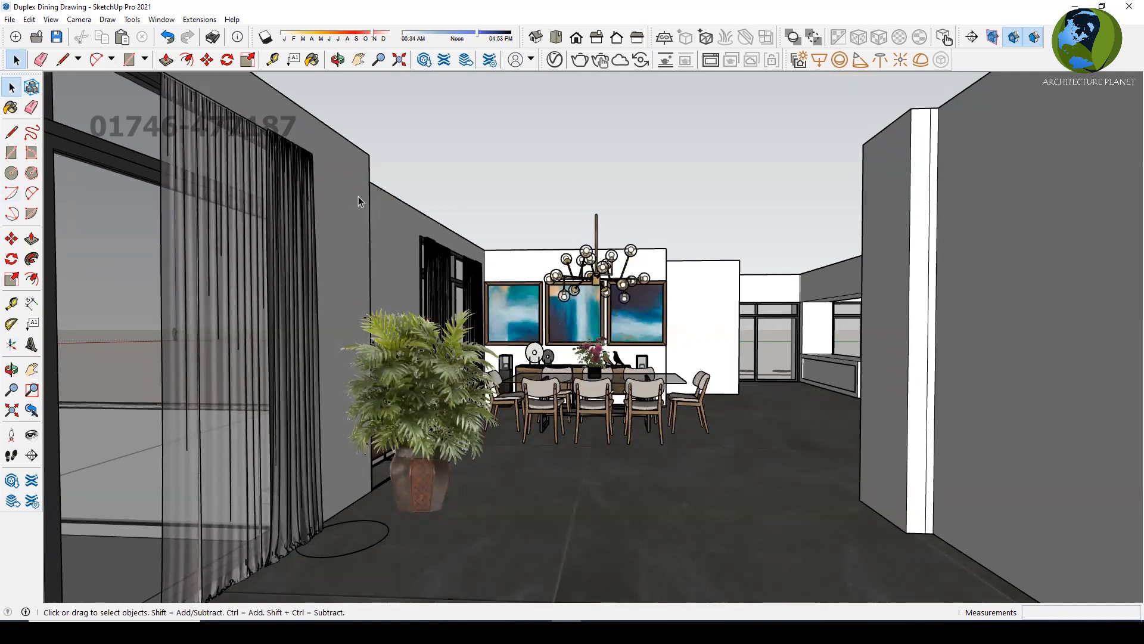
click(50, 19)
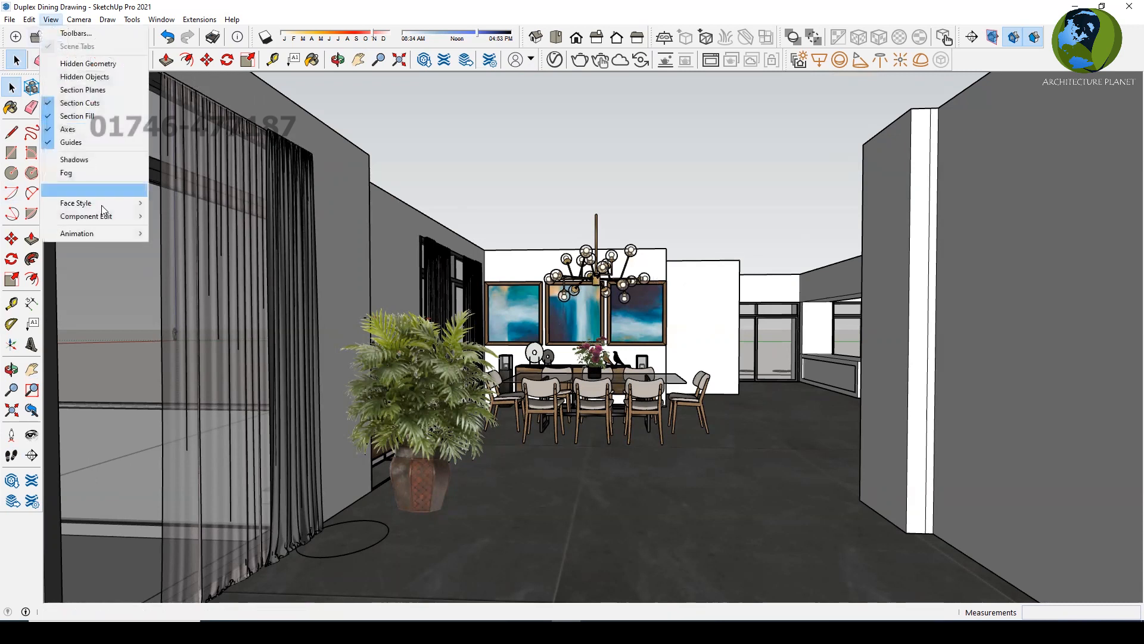
mouse_move(104, 235)
click(176, 239)
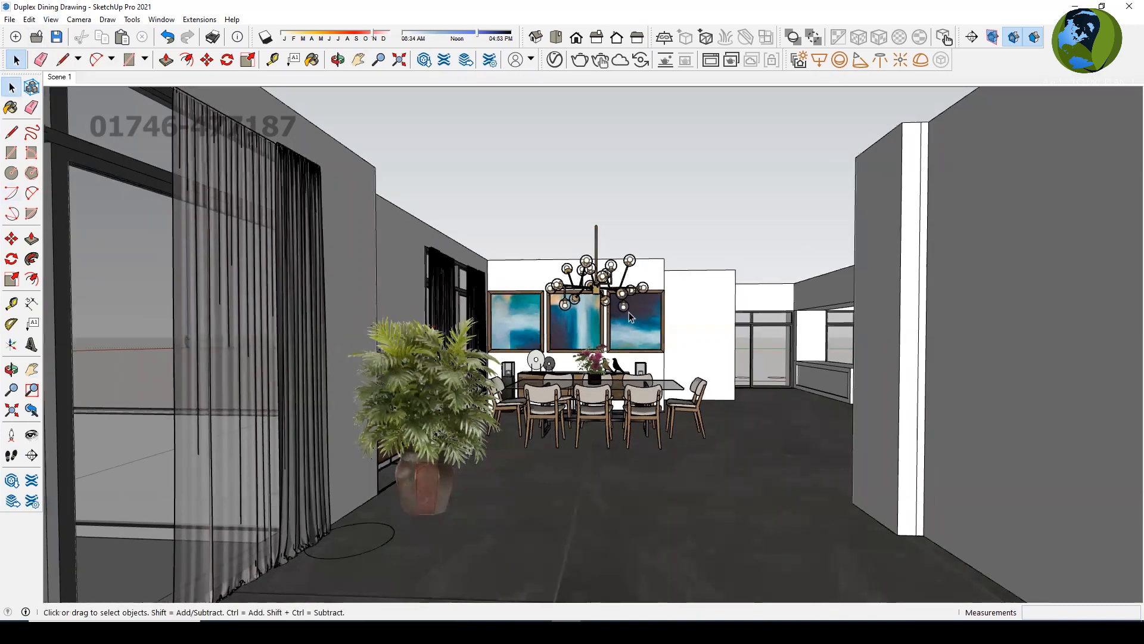
Frame a second interior view along the dining table's length, facing the curtained windows and including the wooden door beside the paintings
scroll(453, 310, up, 5)
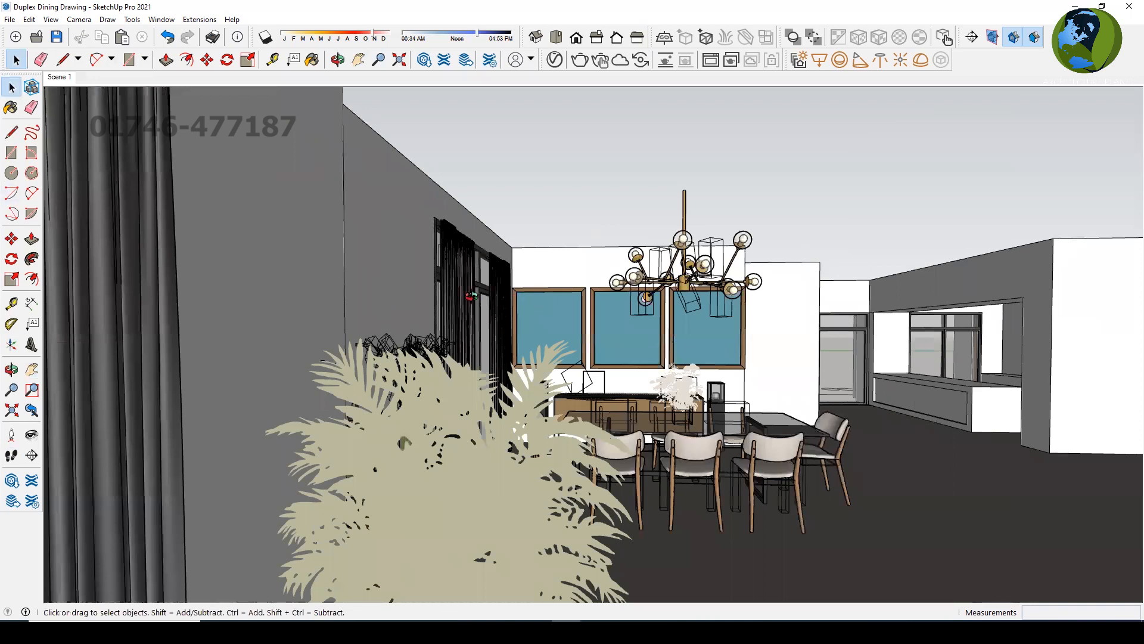
middle_drag(471, 296, 587, 351)
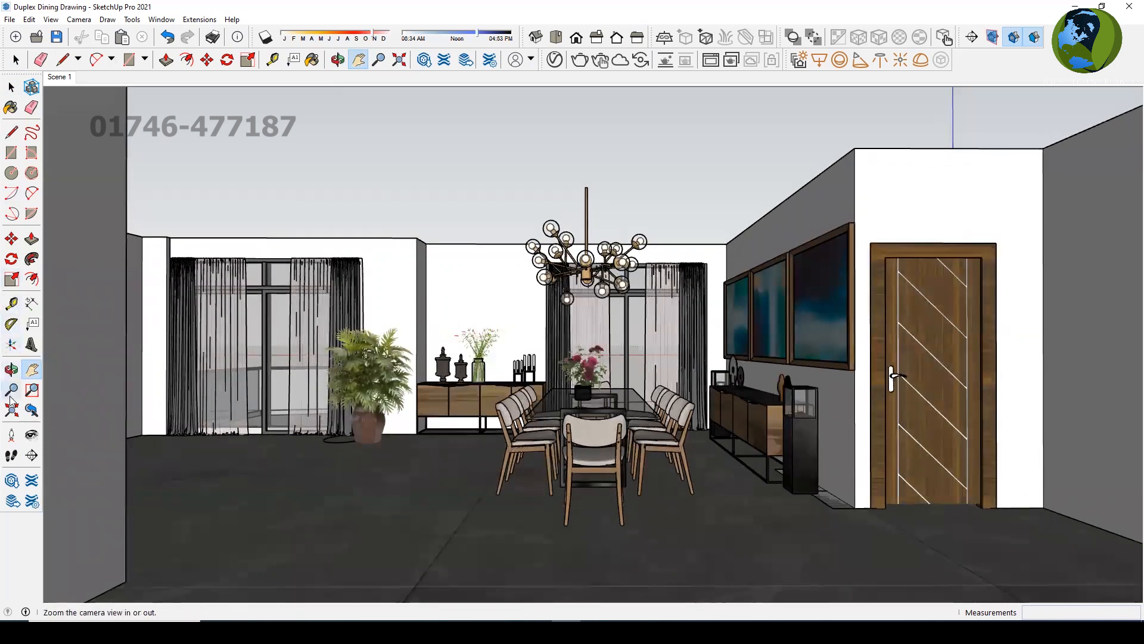
click(11, 456)
drag(584, 348, 656, 410)
drag(601, 446, 602, 418)
key(h)
drag(556, 358, 552, 363)
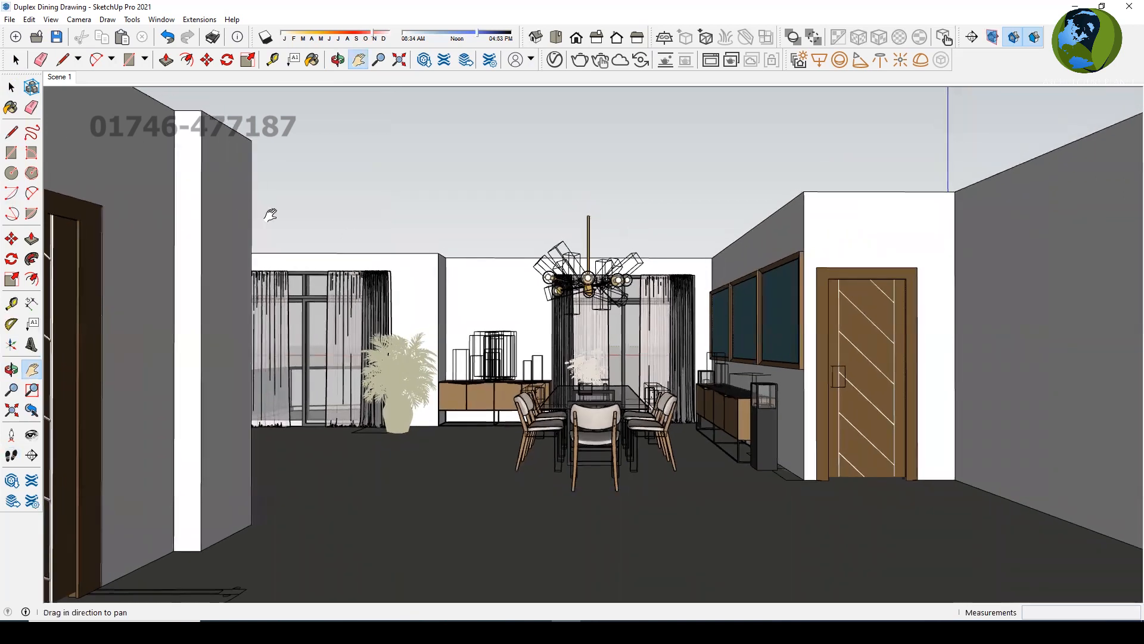
middle_drag(612, 362, 613, 363)
drag(613, 362, 613, 360)
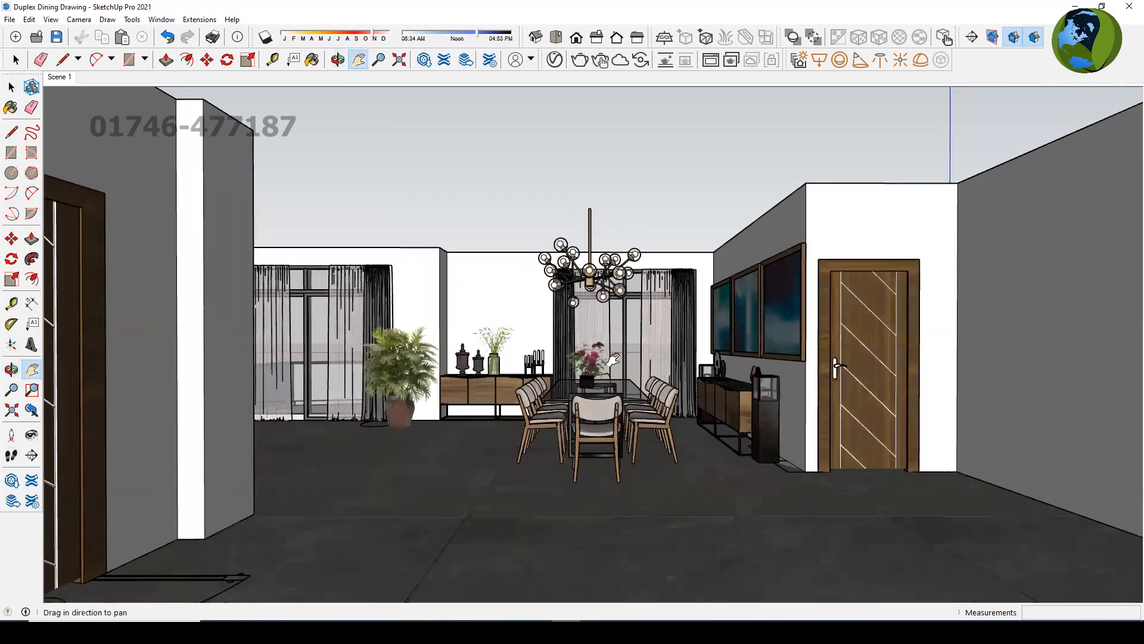
Switch the camera to two-point perspective and add the view as a second scene
click(79, 19)
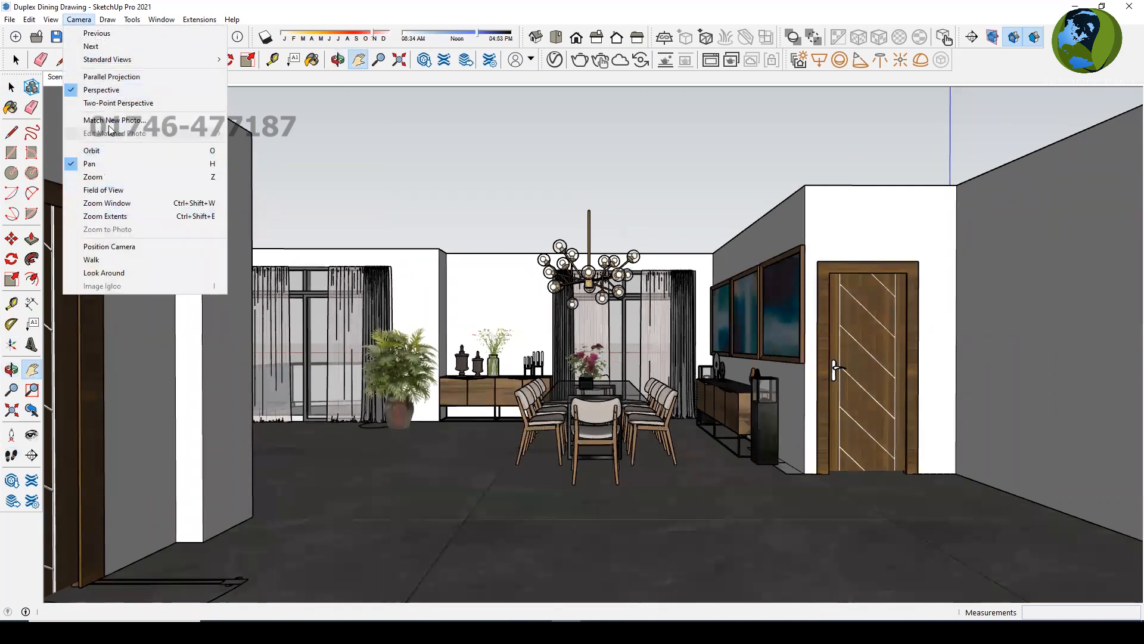
click(118, 105)
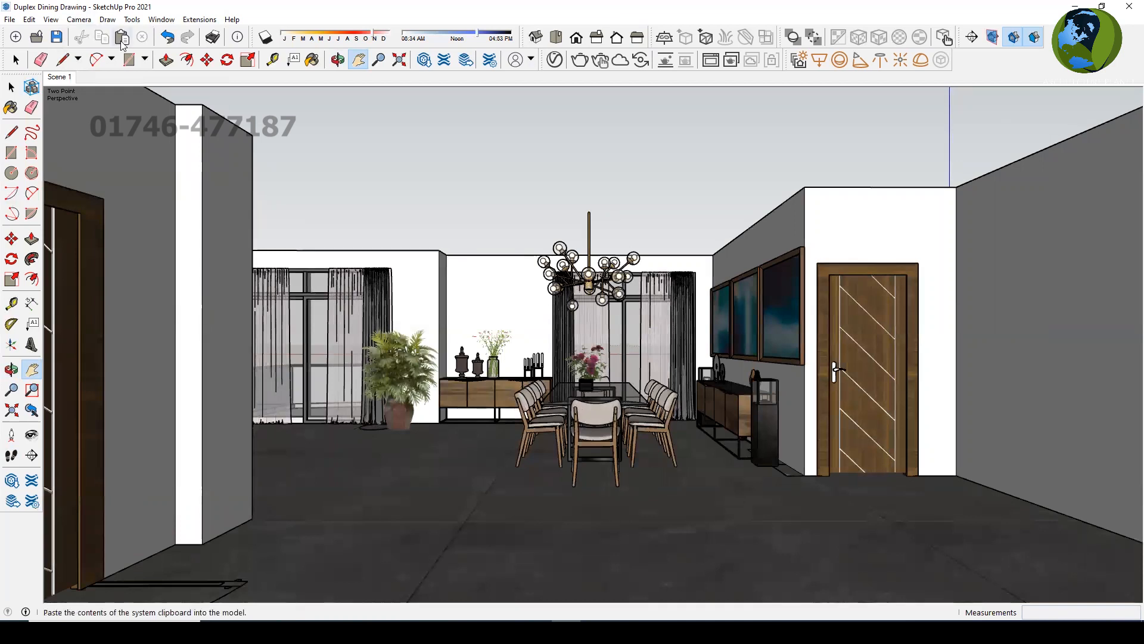
right_click(60, 77)
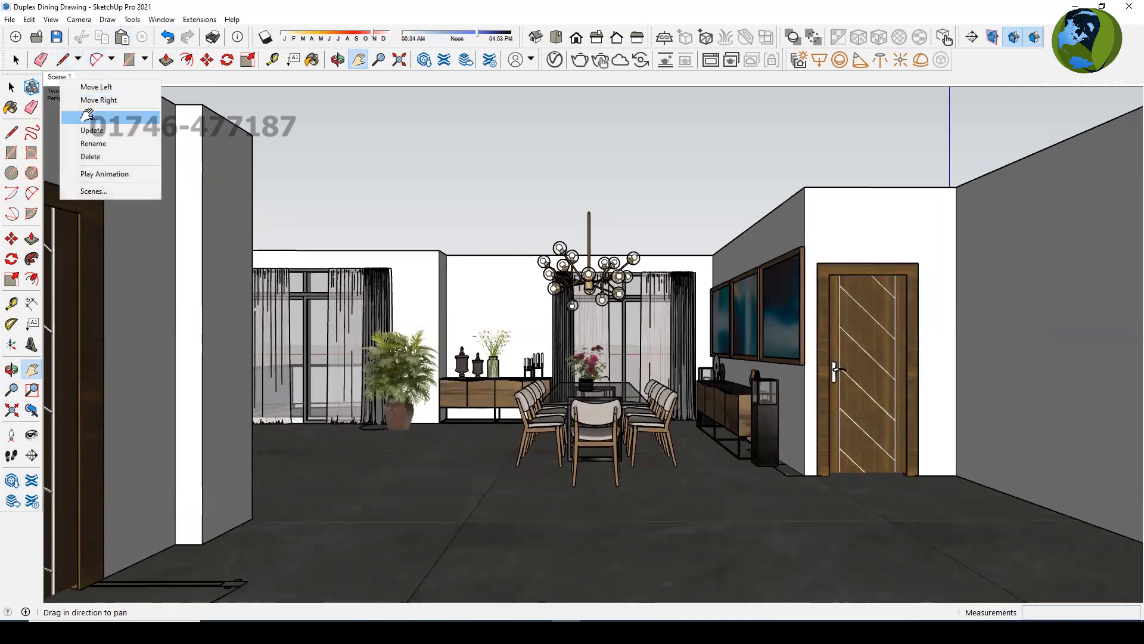
click(88, 117)
key(space)
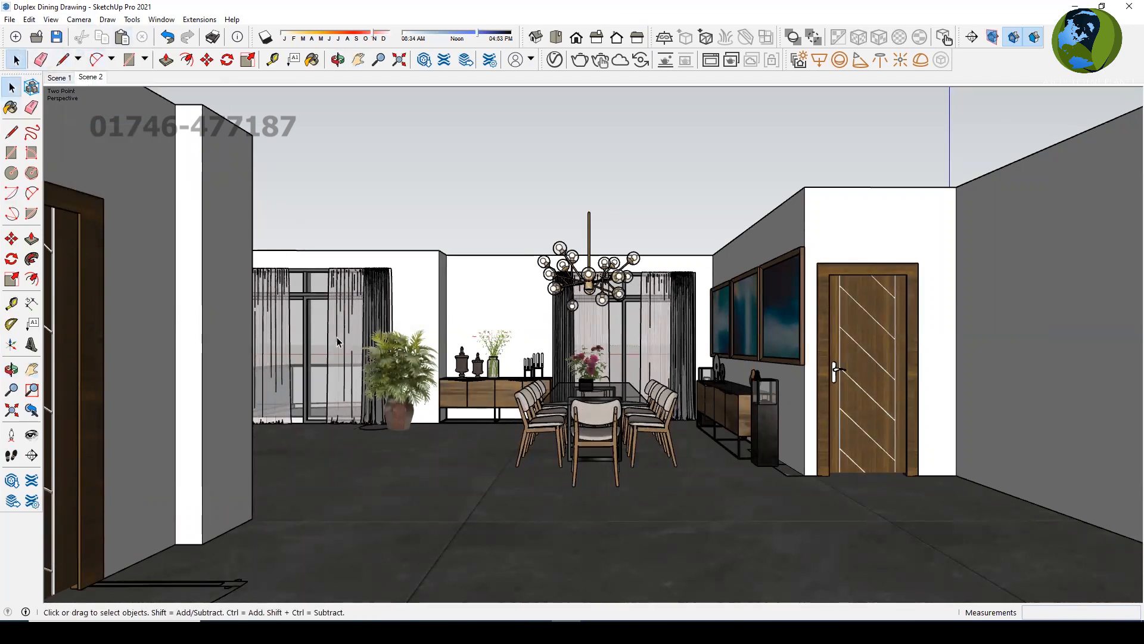
Save the model and clear the selection of the wooden door
click(856, 419)
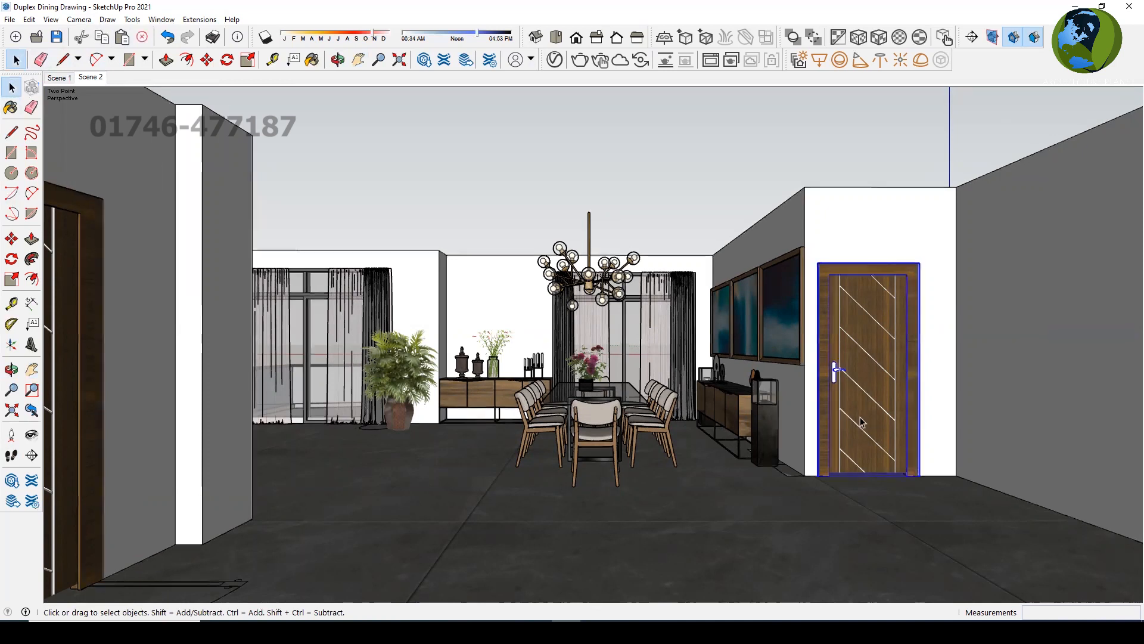
click(57, 37)
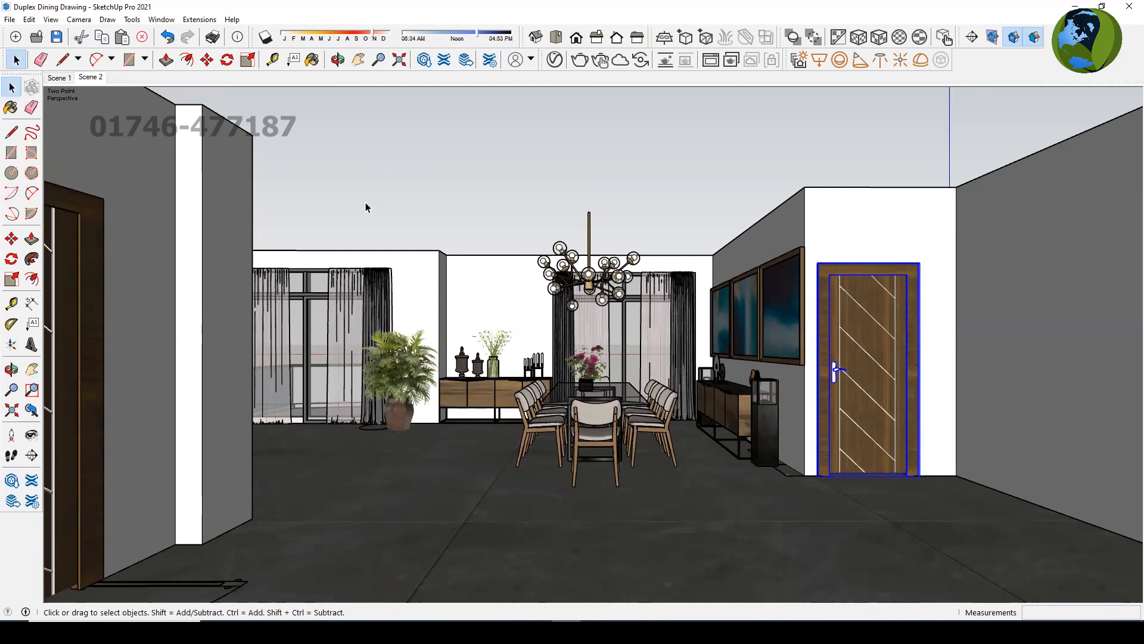
click(316, 247)
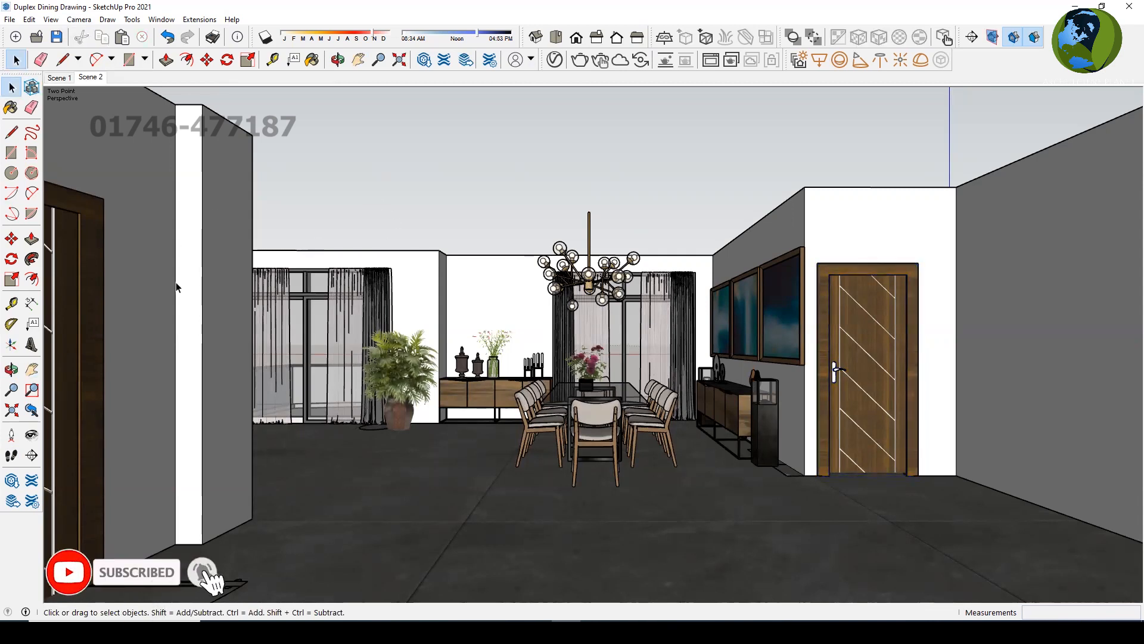
Open the furniture group, scale the potted plant uniformly by 0.77 towards the sideboard, and leave the group
click(405, 369)
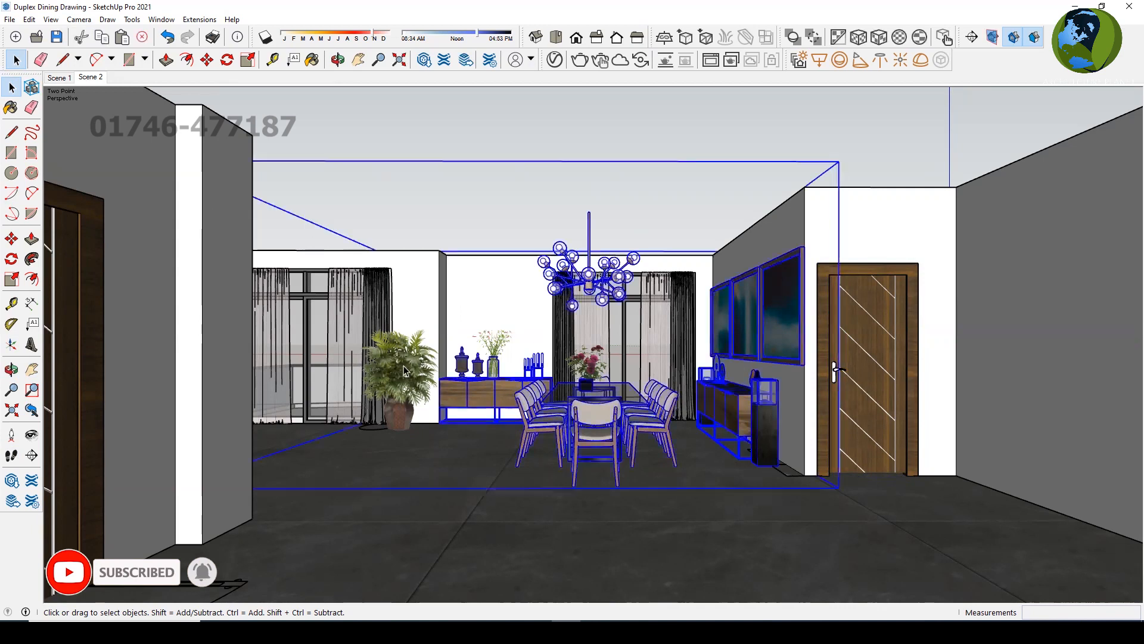
double_click(409, 370)
click(407, 369)
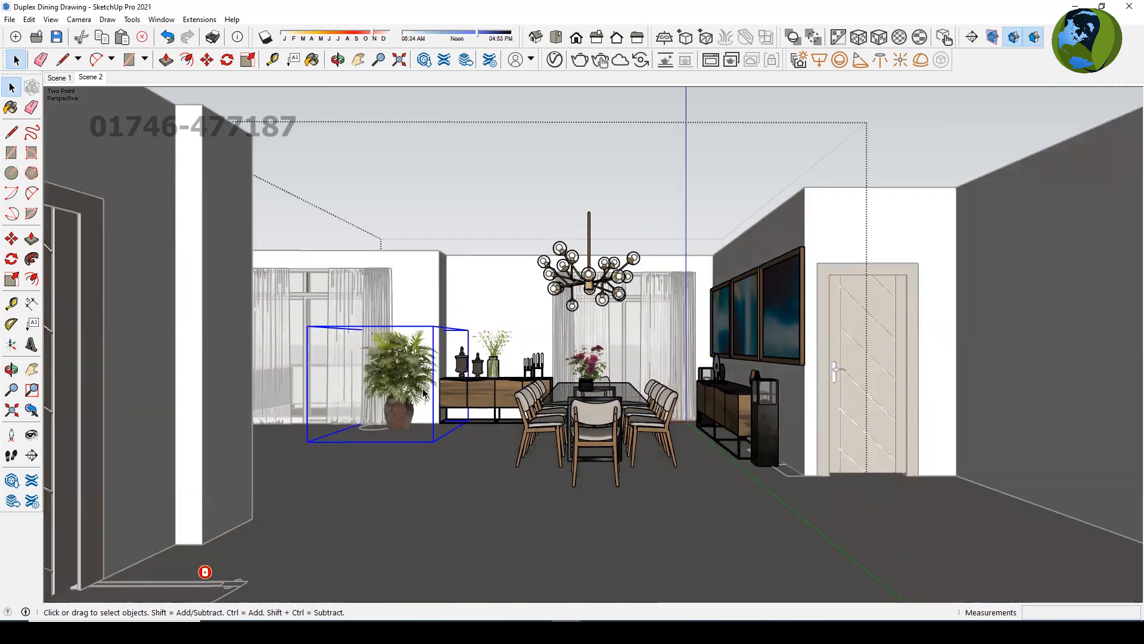
key(s)
click(307, 327)
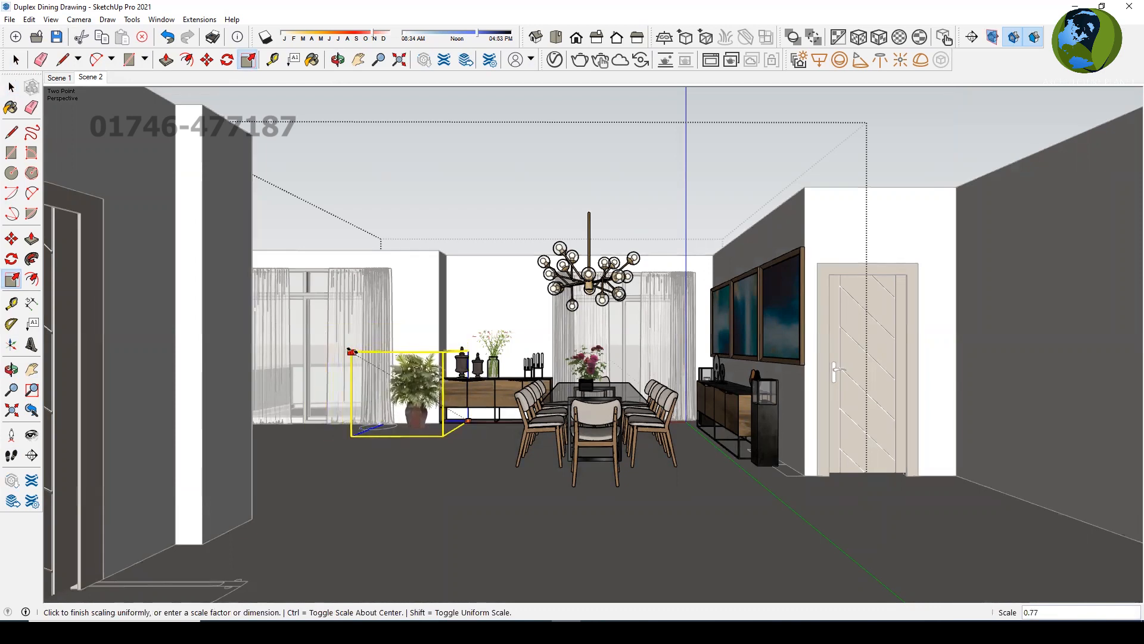
click(352, 351)
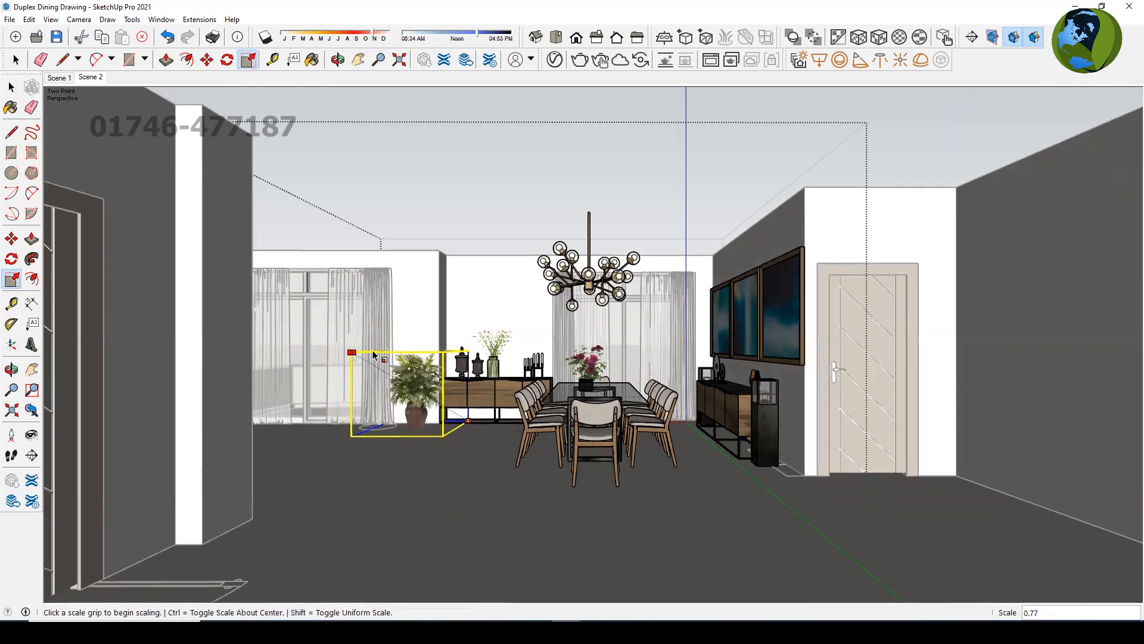
key(space)
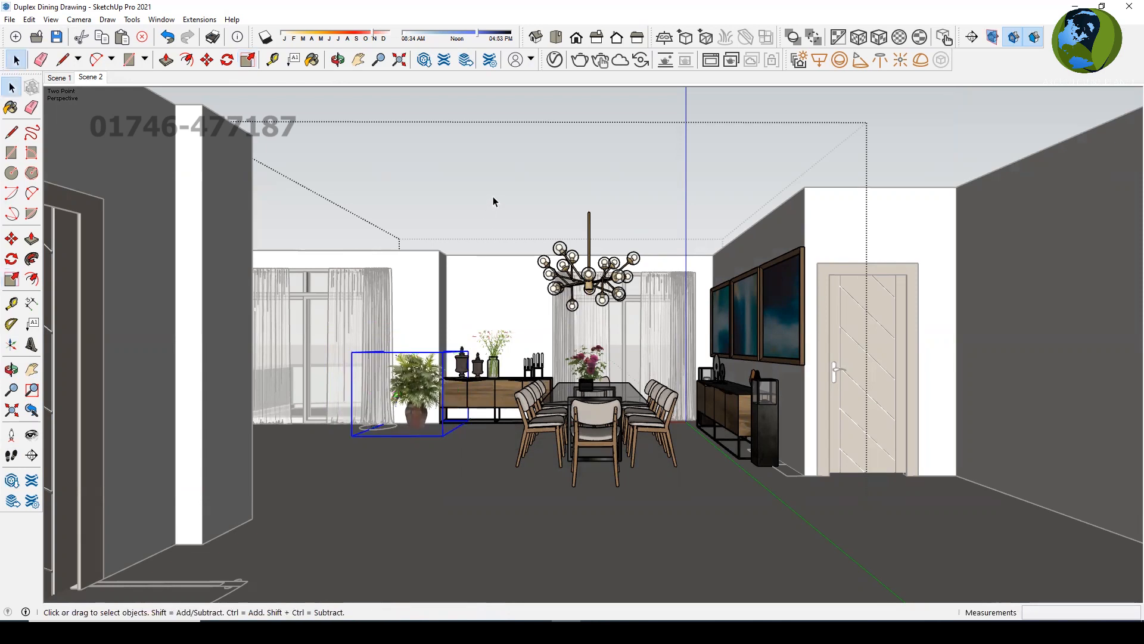
click(493, 195)
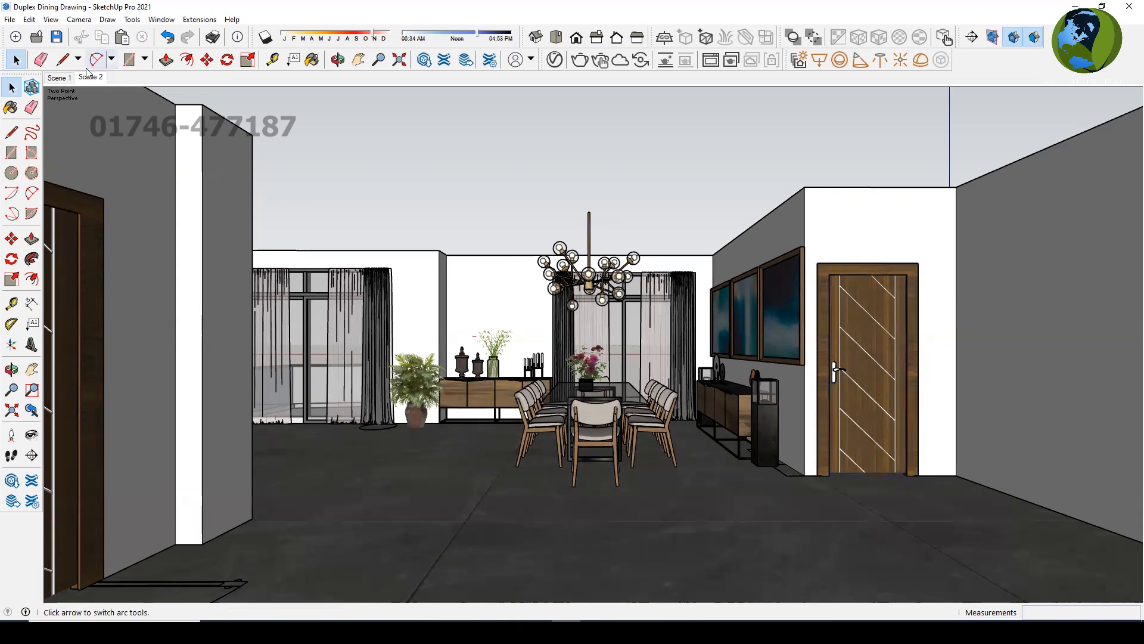
Recall the first scene, and examine the floor plan from above around the empty area between the two curtained windows
click(59, 78)
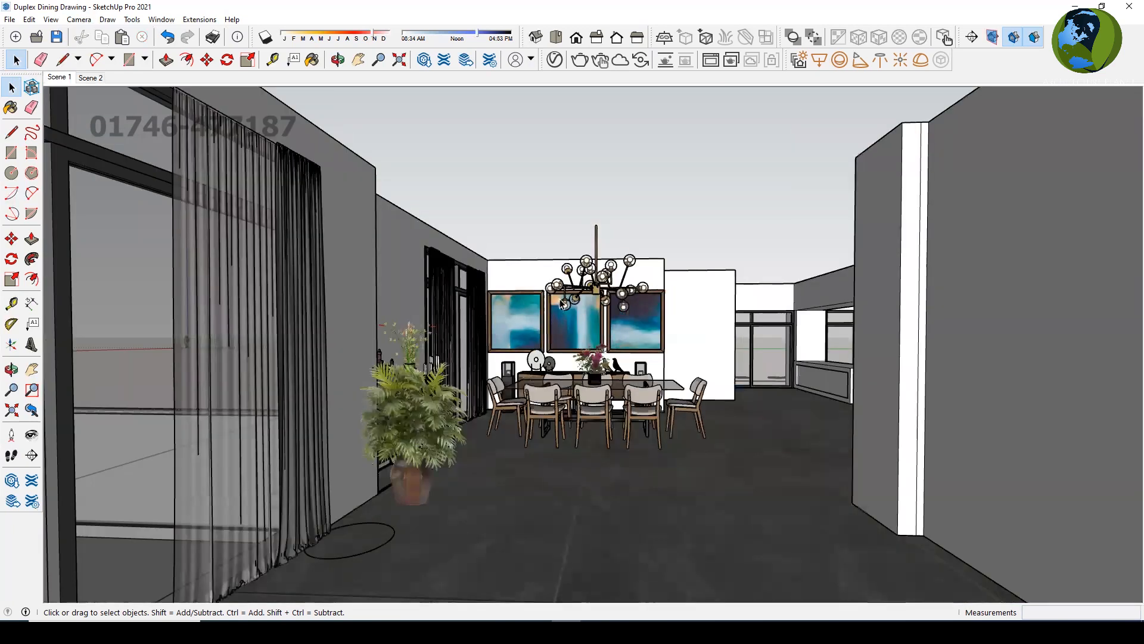
scroll(601, 368, up, 1)
middle_drag(480, 429, 81, 610)
middle_drag(706, 241, 229, 447)
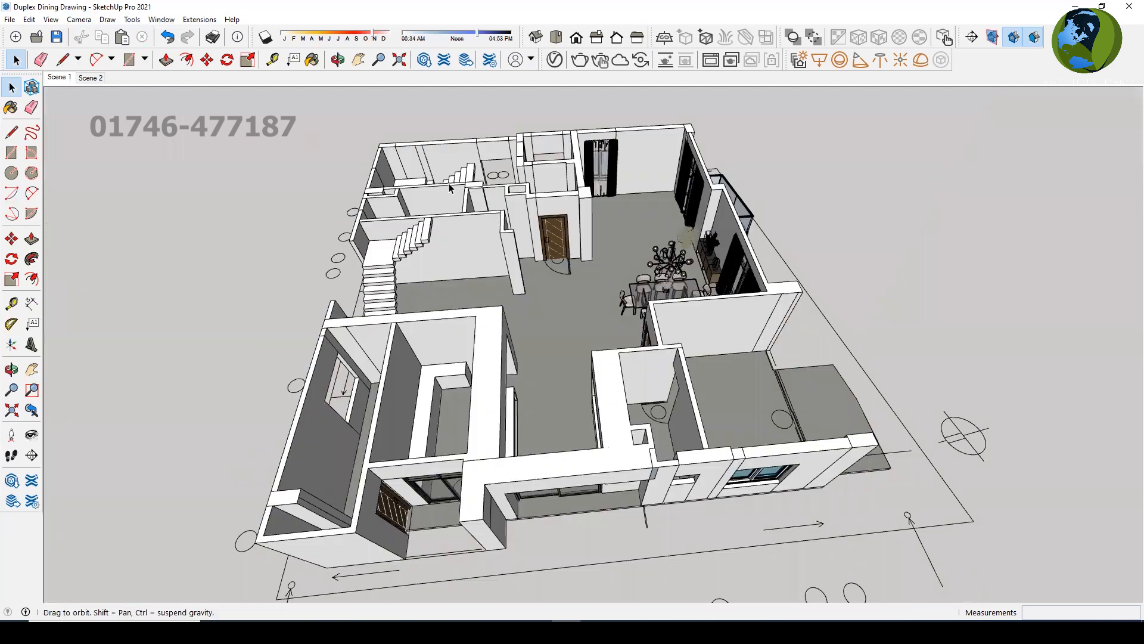
scroll(737, 152, up, 2)
scroll(726, 145, up, 3)
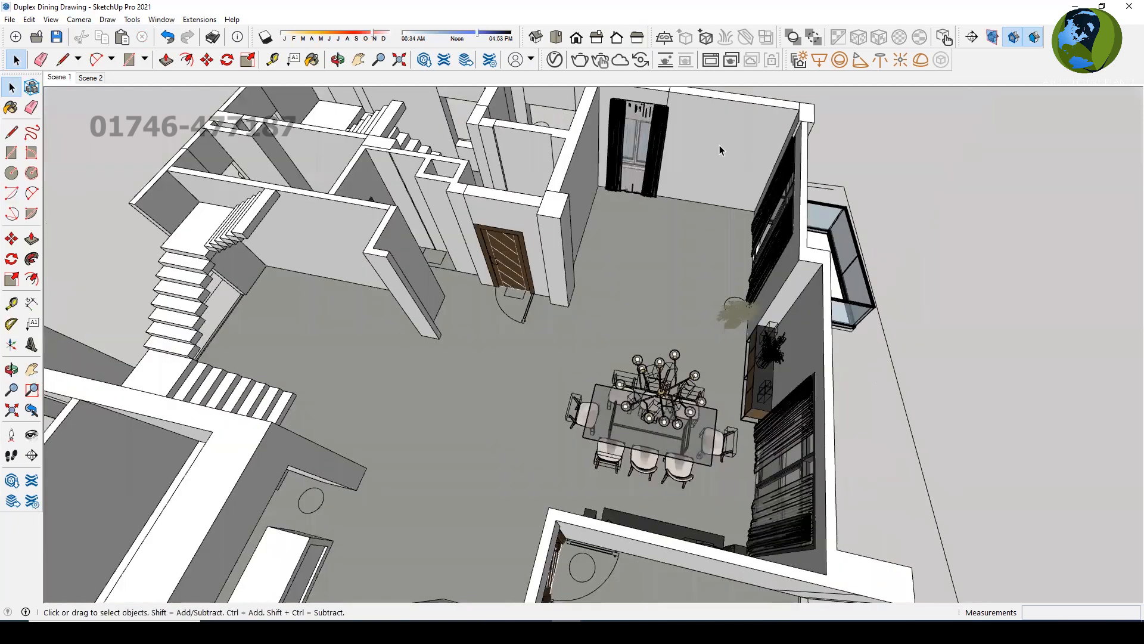
scroll(720, 149, up, 2)
scroll(503, 373, up, 3)
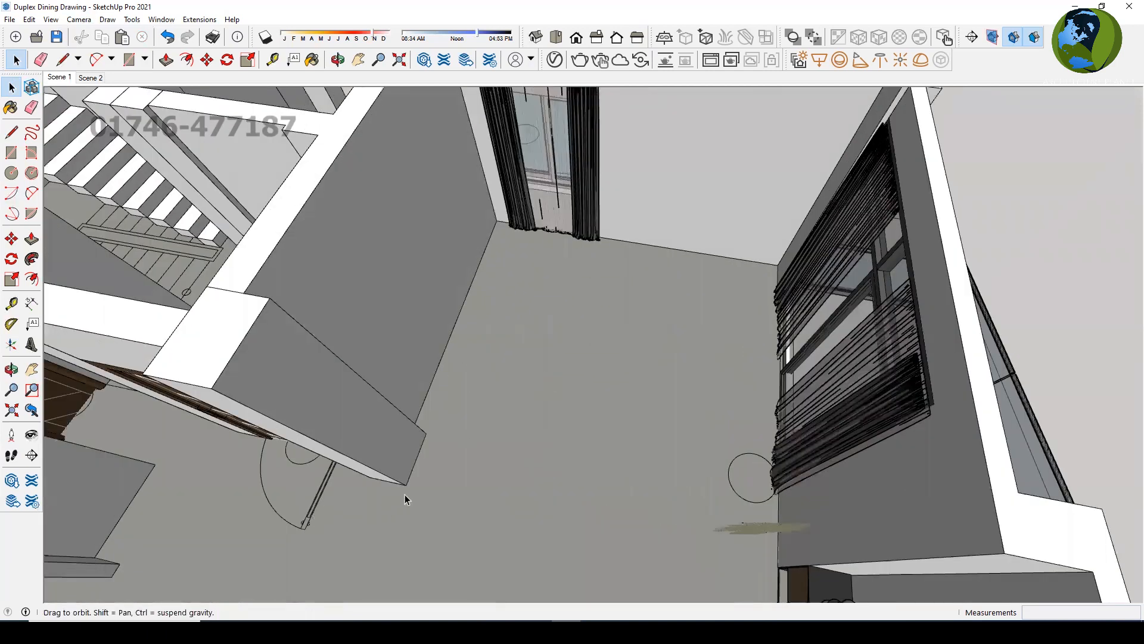
scroll(511, 463, down, 3)
scroll(513, 418, up, 1)
scroll(538, 256, up, 2)
middle_drag(536, 256, 532, 262)
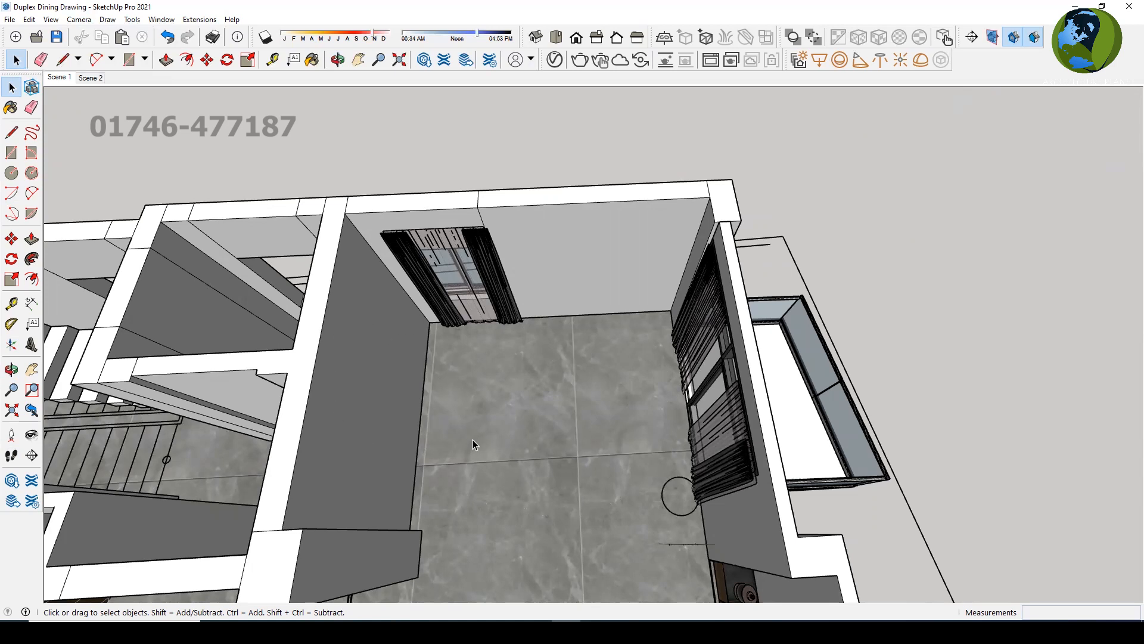
middle_drag(491, 420, 547, 404)
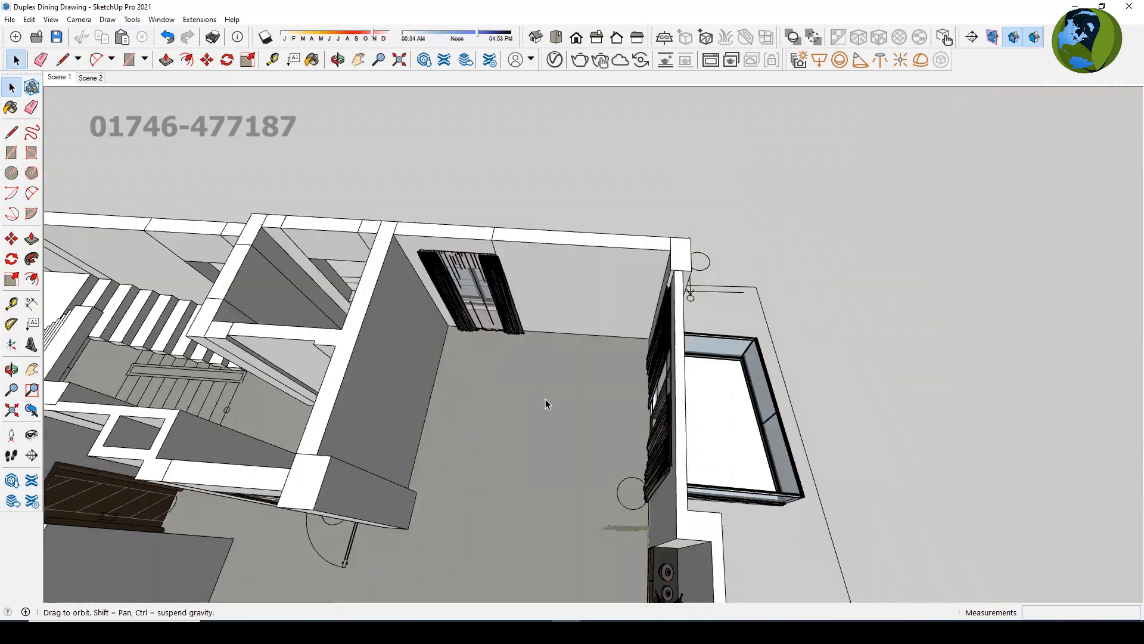